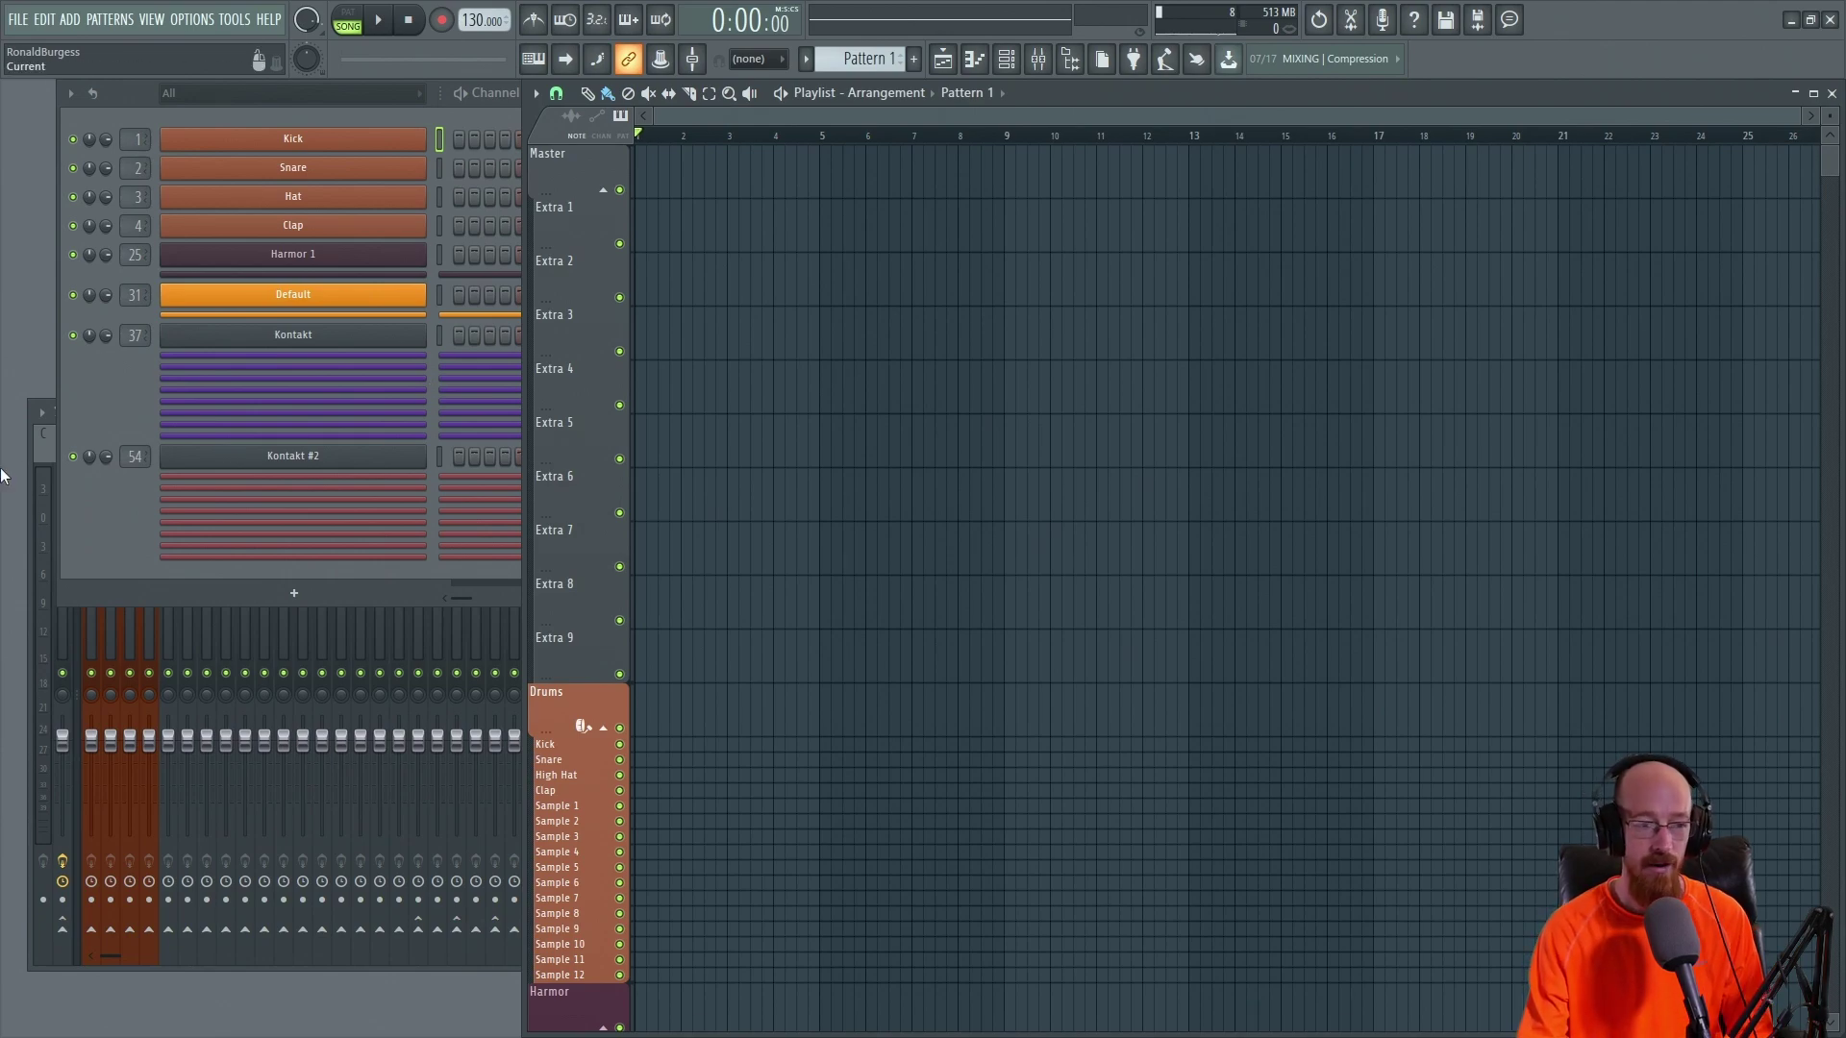
Step: Add a one-bar C3 note at the start of Harmor 1's piano roll in Pattern 1
{"action": "left_click", "coordinate": [96, 378]}
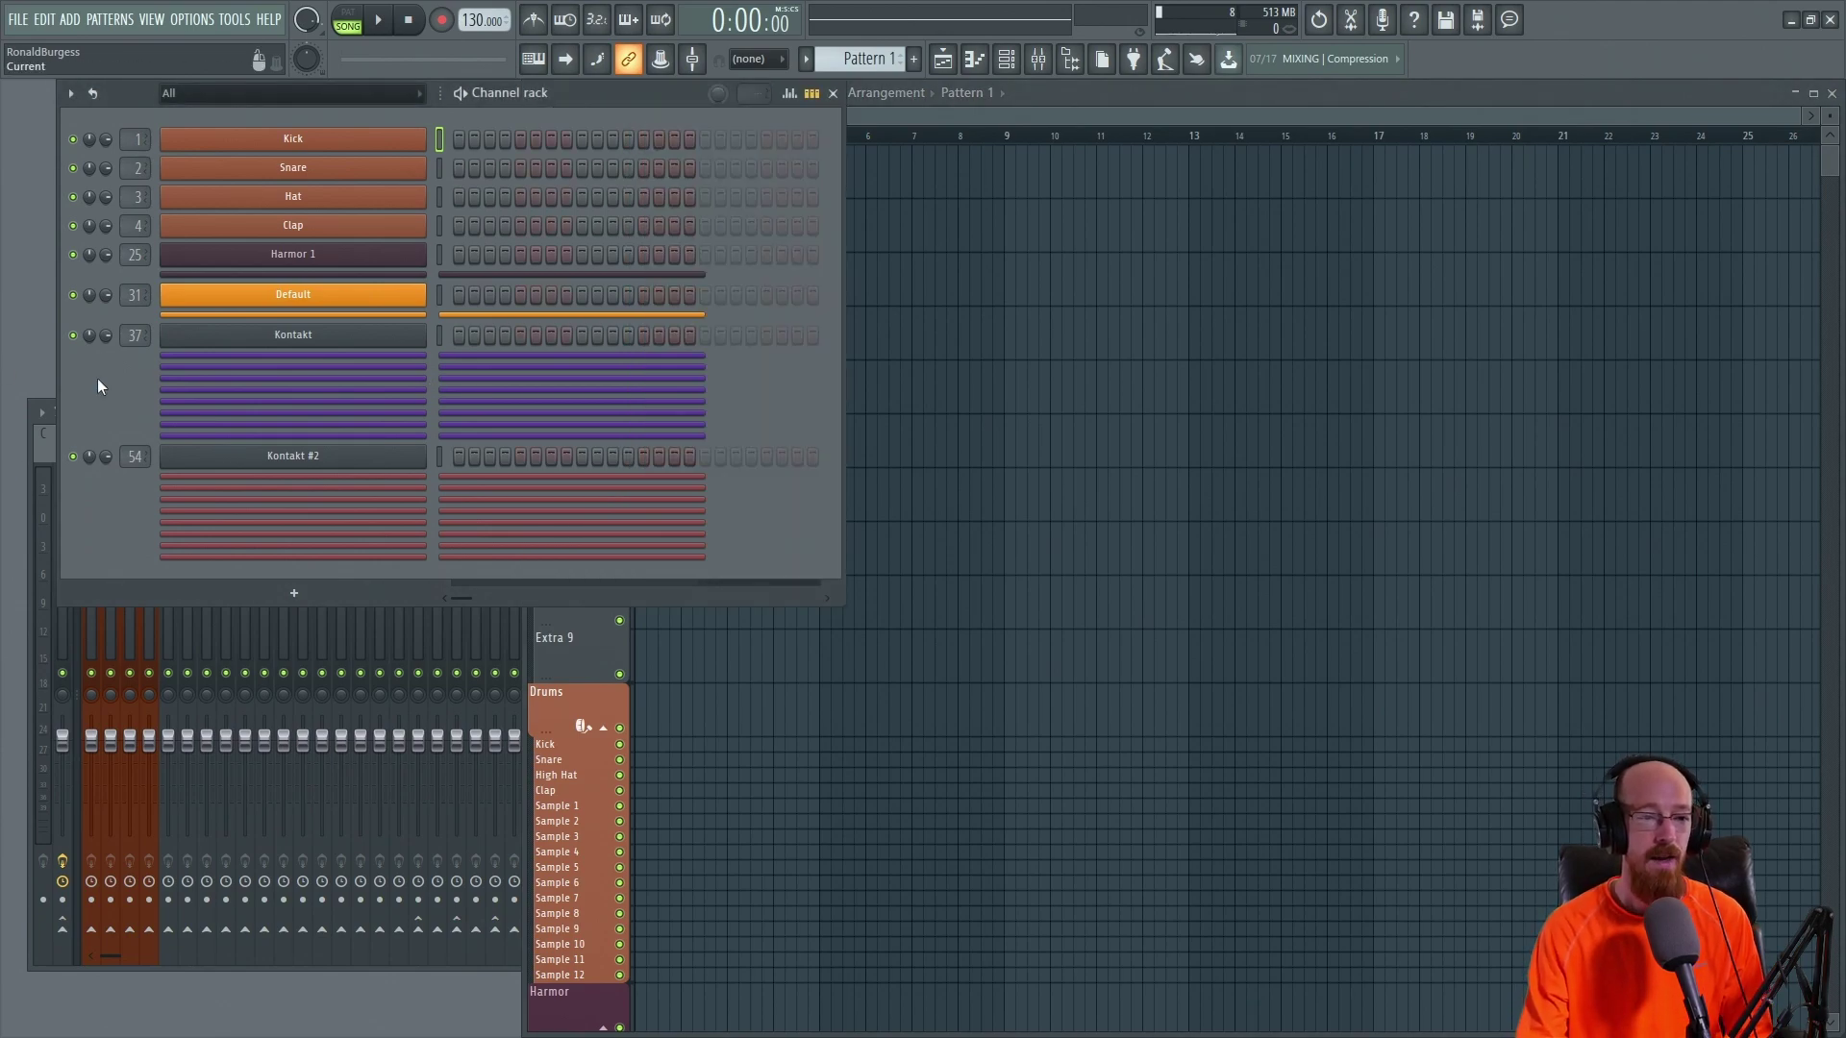
{"action": "right_click", "coordinate": [341, 257]}
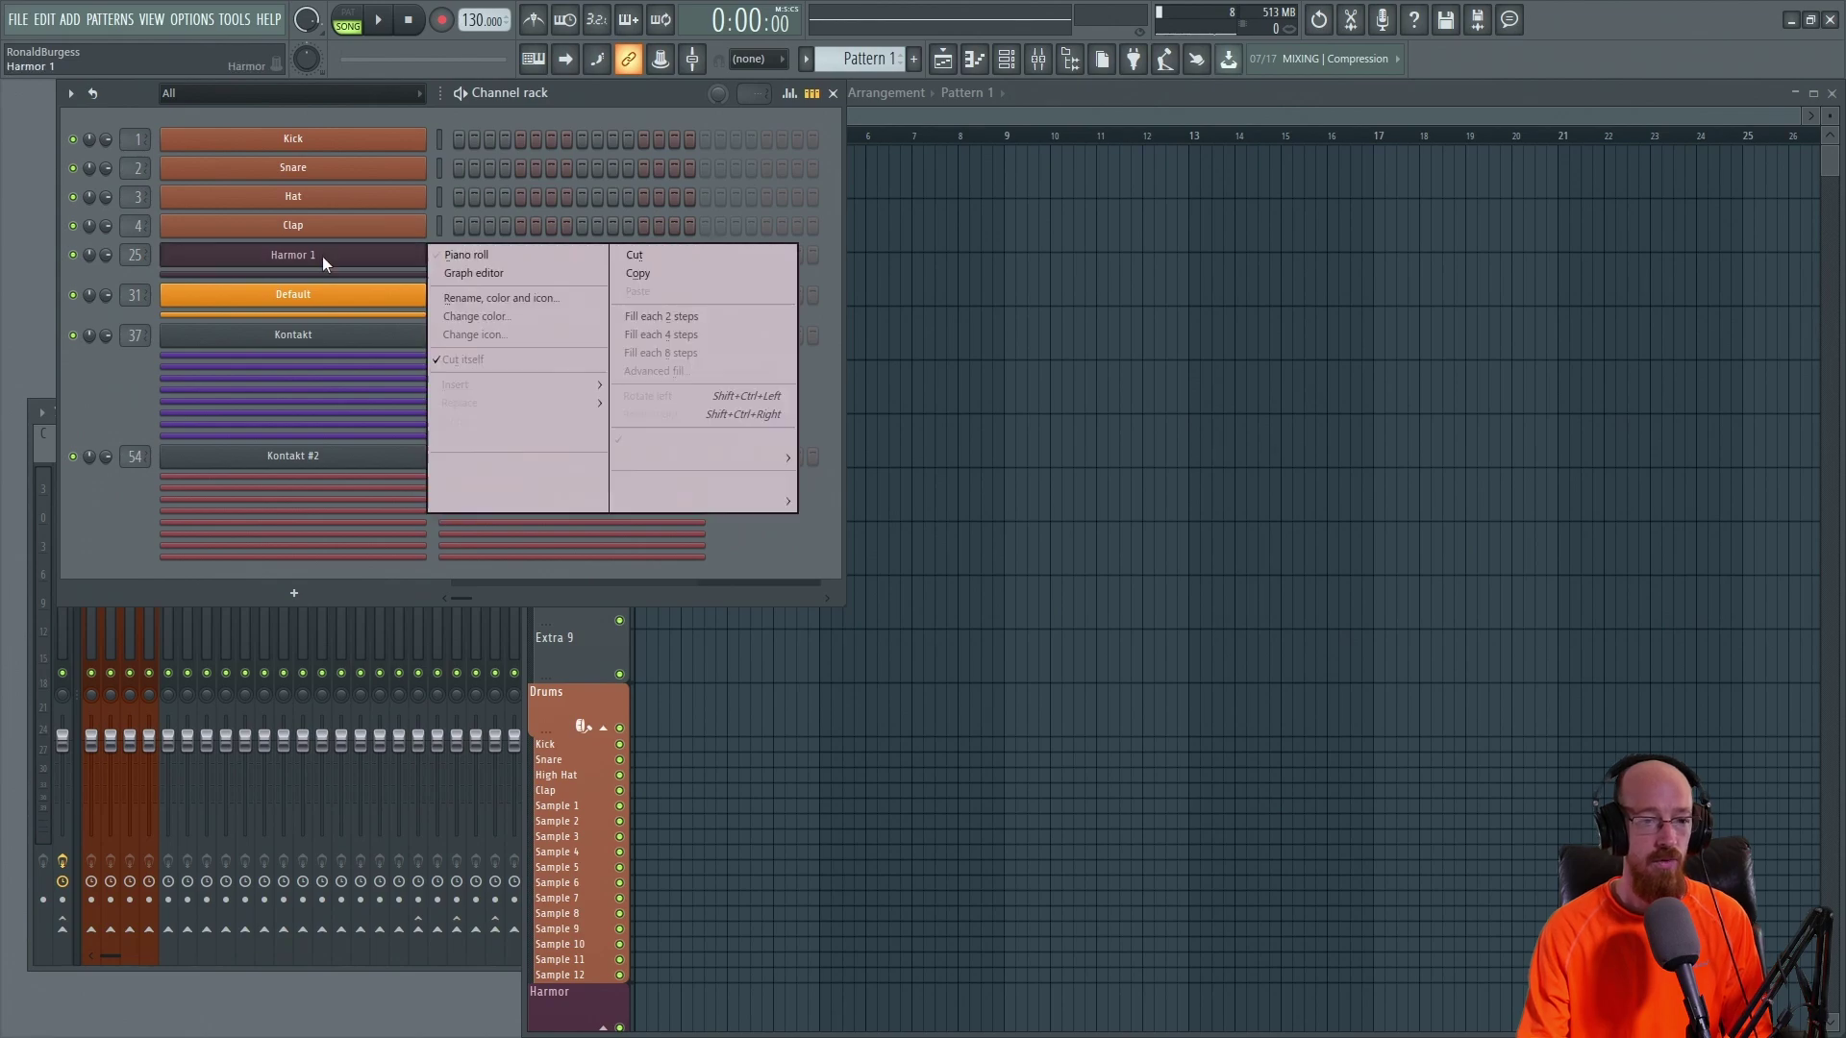
{"action": "left_click", "coordinate": [489, 257]}
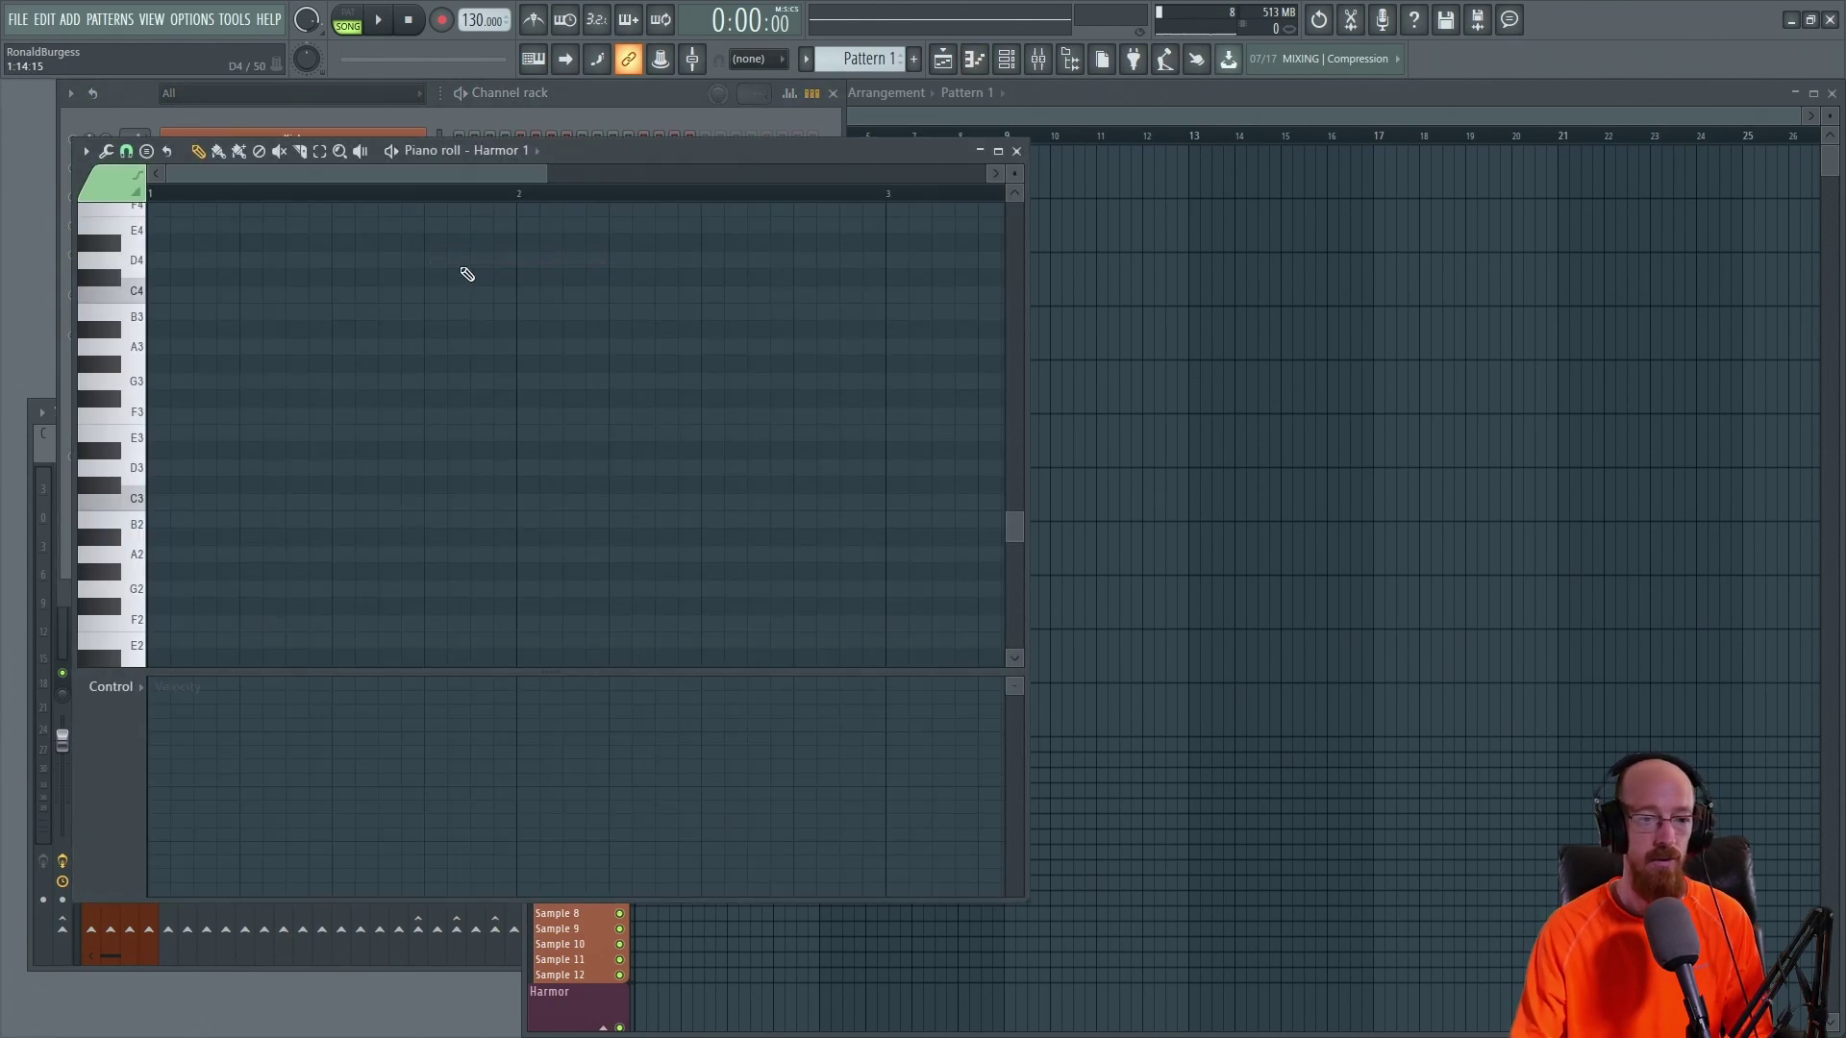
{"action": "scroll", "coordinate": [362, 456], "scroll_direction": "down", "scroll_amount": 2}
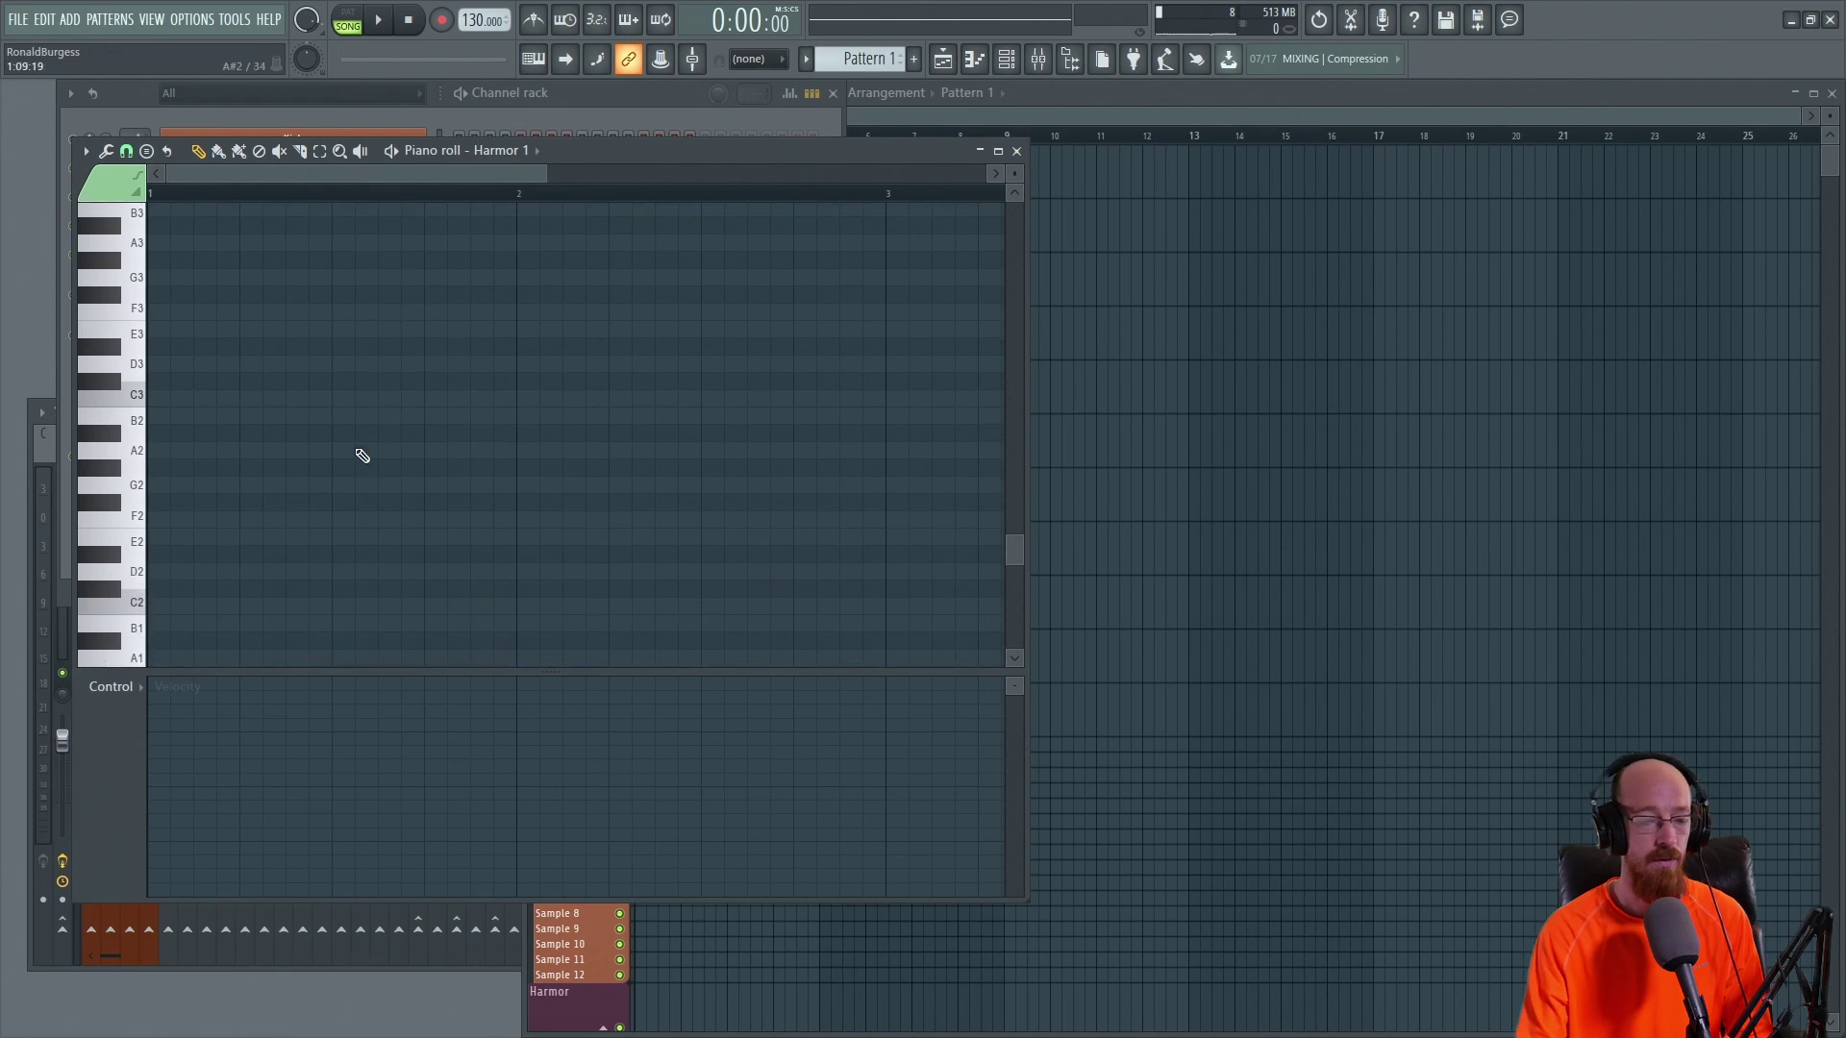
{"action": "left_click", "coordinate": [183, 398]}
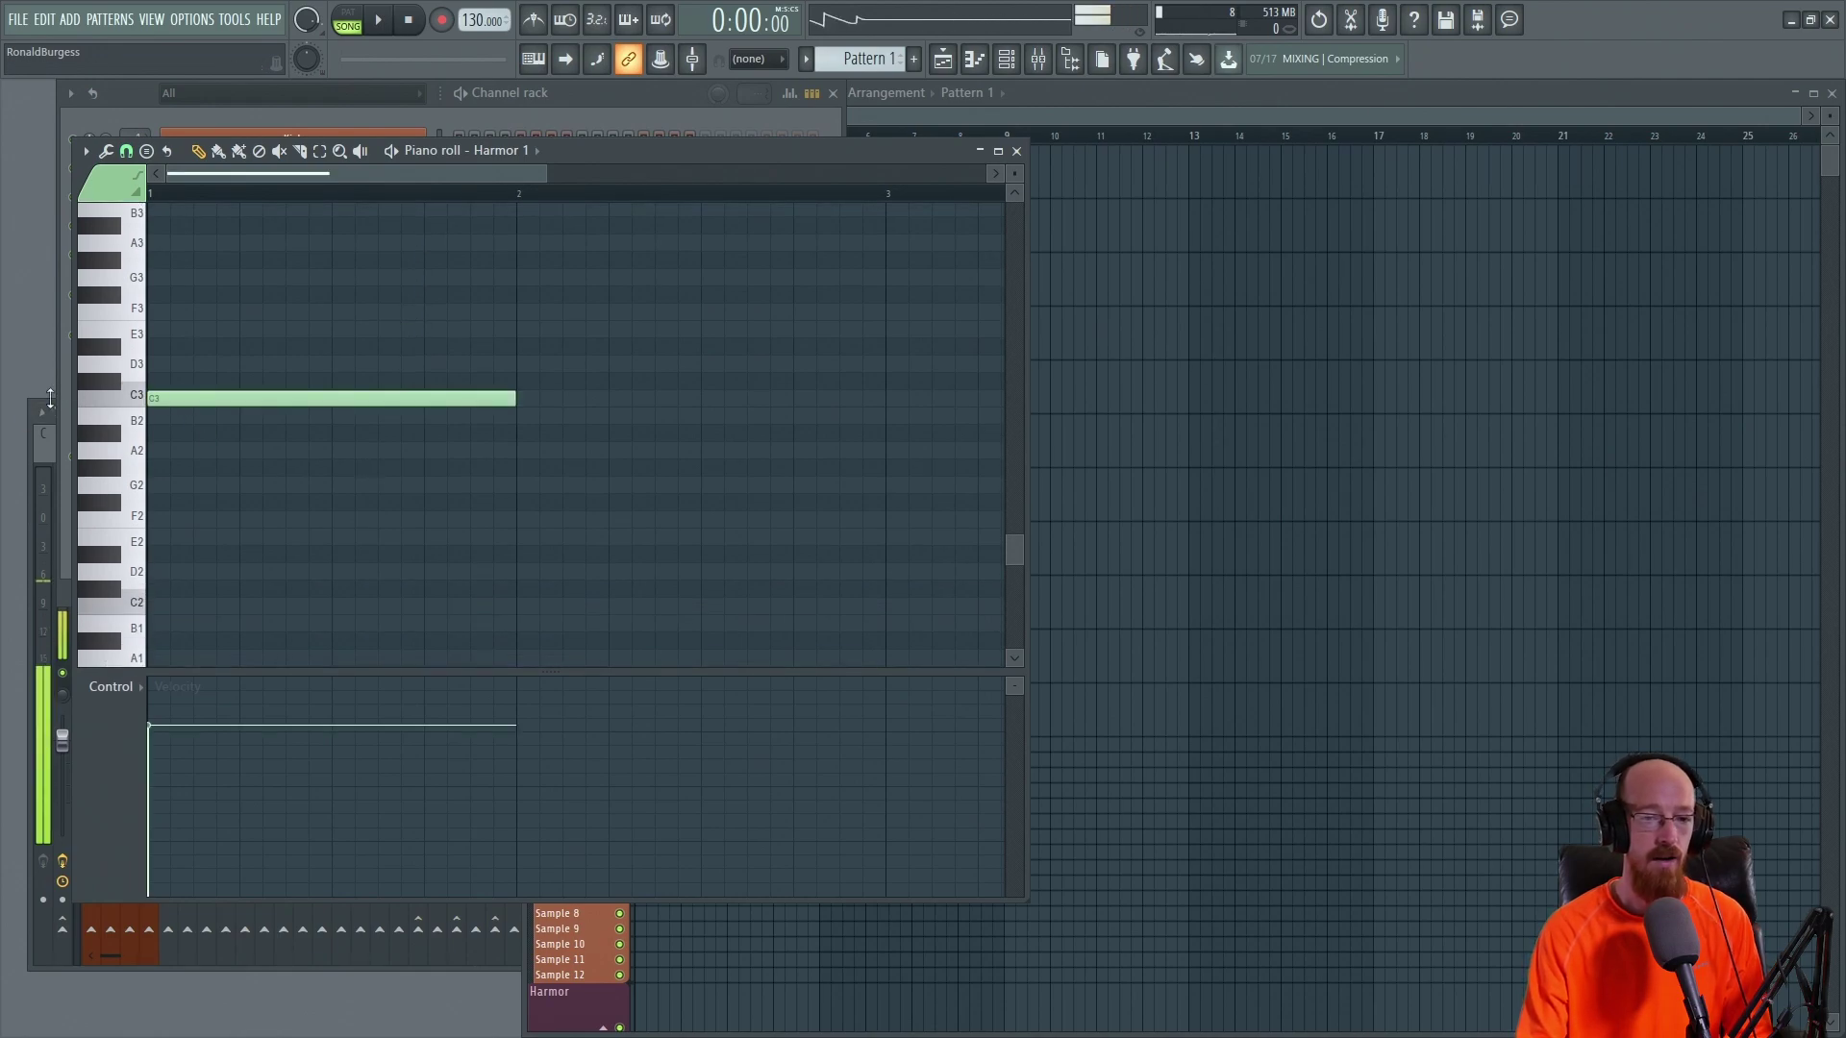
Step: Close the piano roll, place Pattern 1 at bar 1 on the Master track of the playlist, and play it
{"action": "left_click", "coordinate": [1017, 154]}
{"action": "left_click", "coordinate": [969, 157]}
{"action": "left_click_drag", "start_coordinate": [969, 157], "coordinate": [656, 157]}
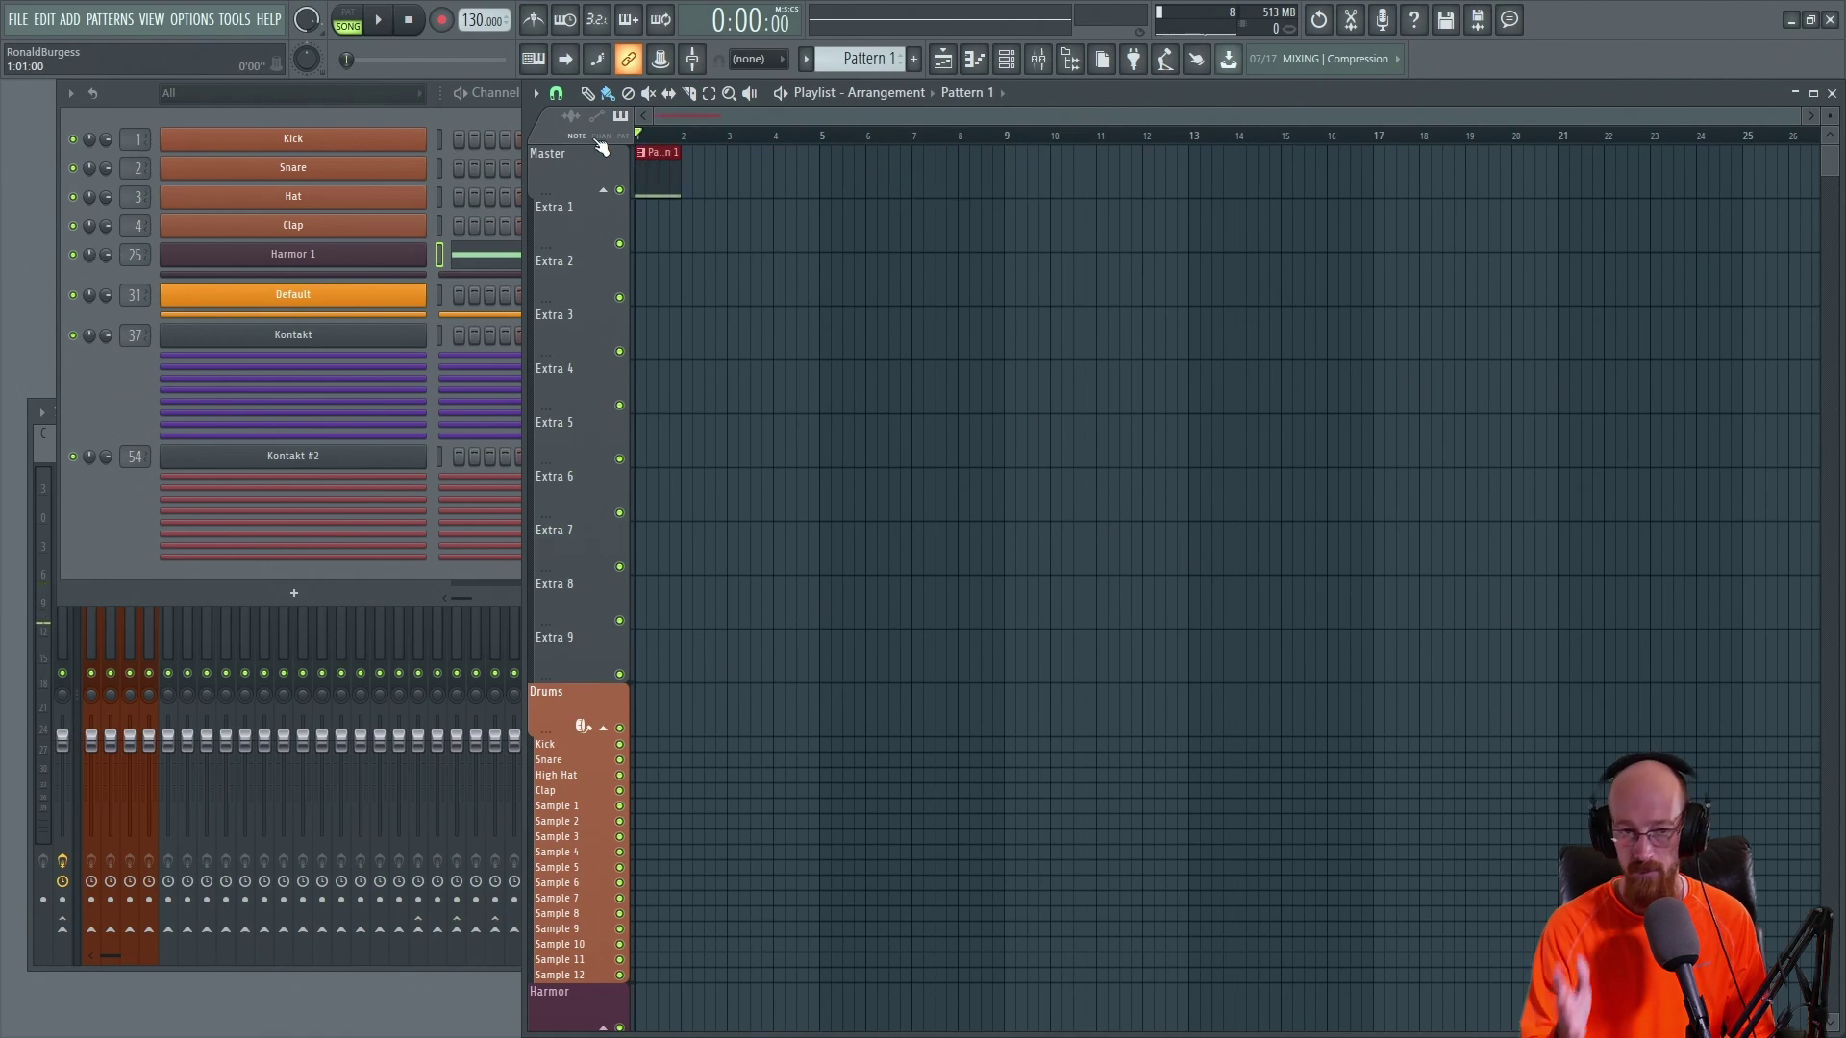
{"action": "key", "text": "space"}
{"action": "key", "text": "space"}
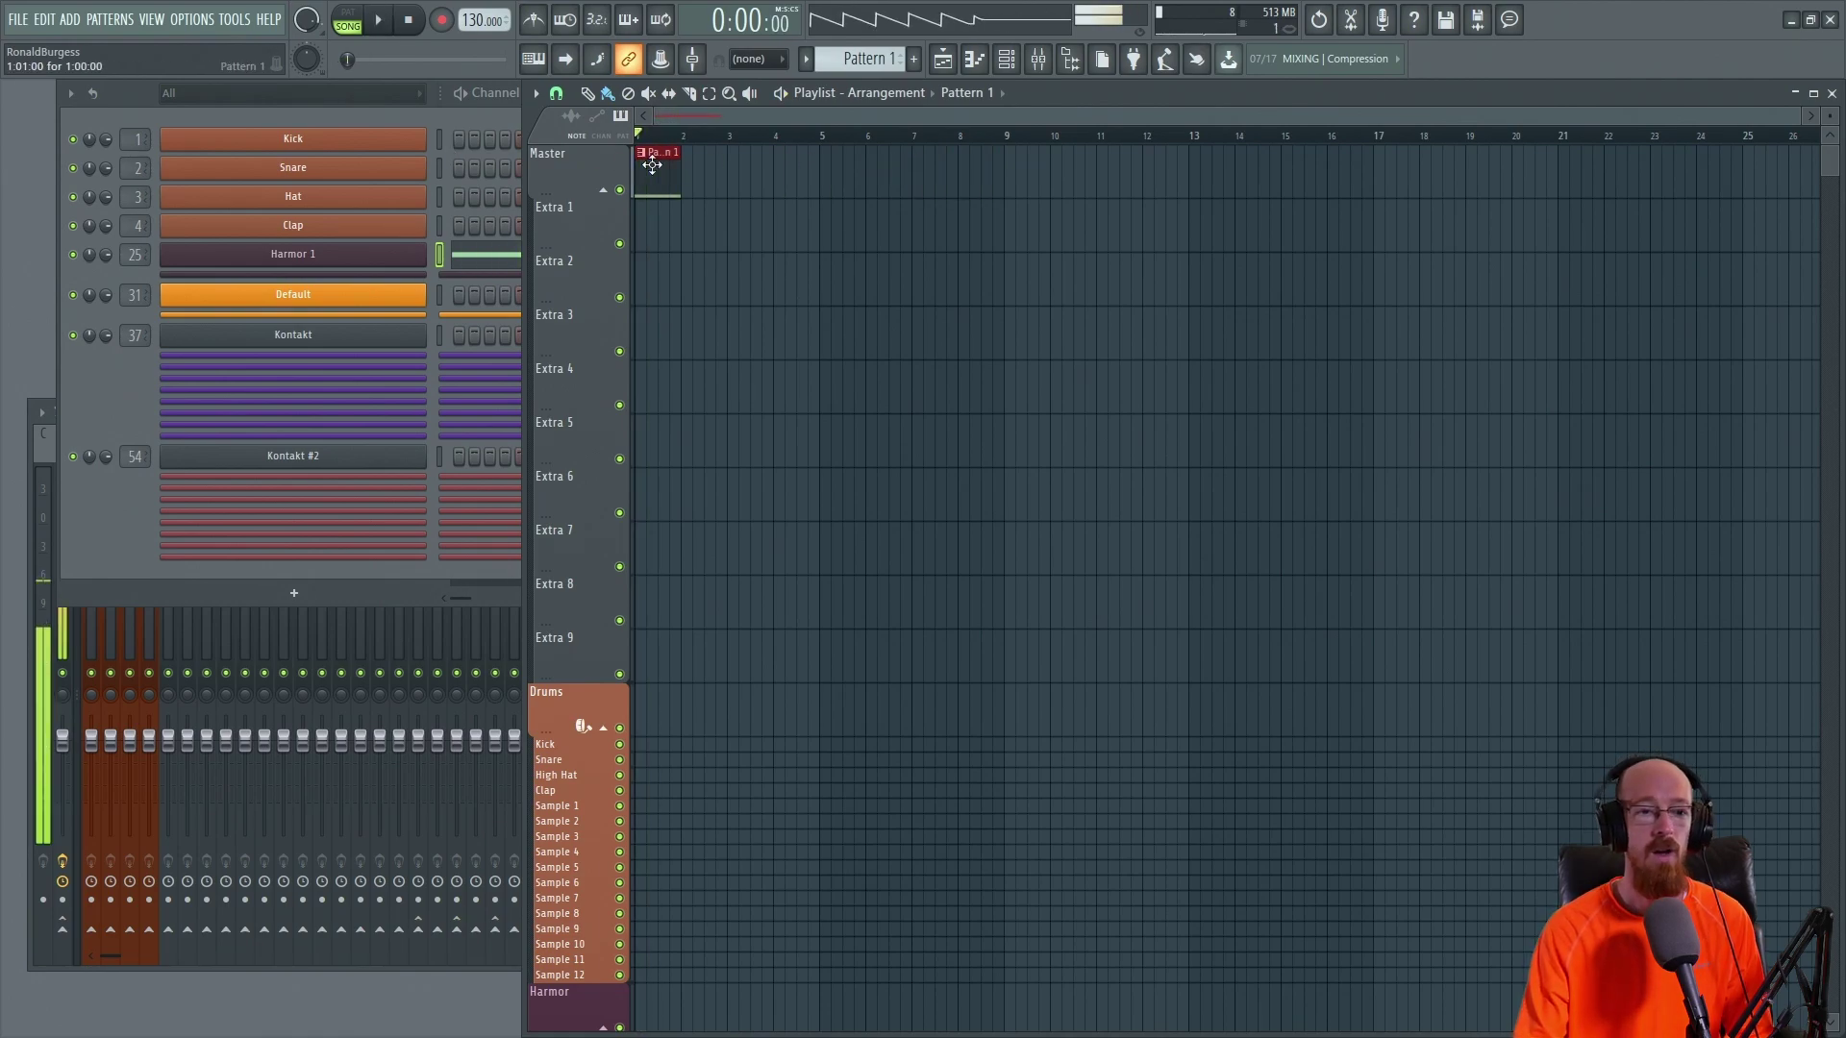
Step: Open Harmor 1 and create an automation clip for its Filter 1 frequency
{"action": "left_click", "coordinate": [387, 264]}
{"action": "left_click_drag", "start_coordinate": [816, 523], "coordinate": [836, 229]}
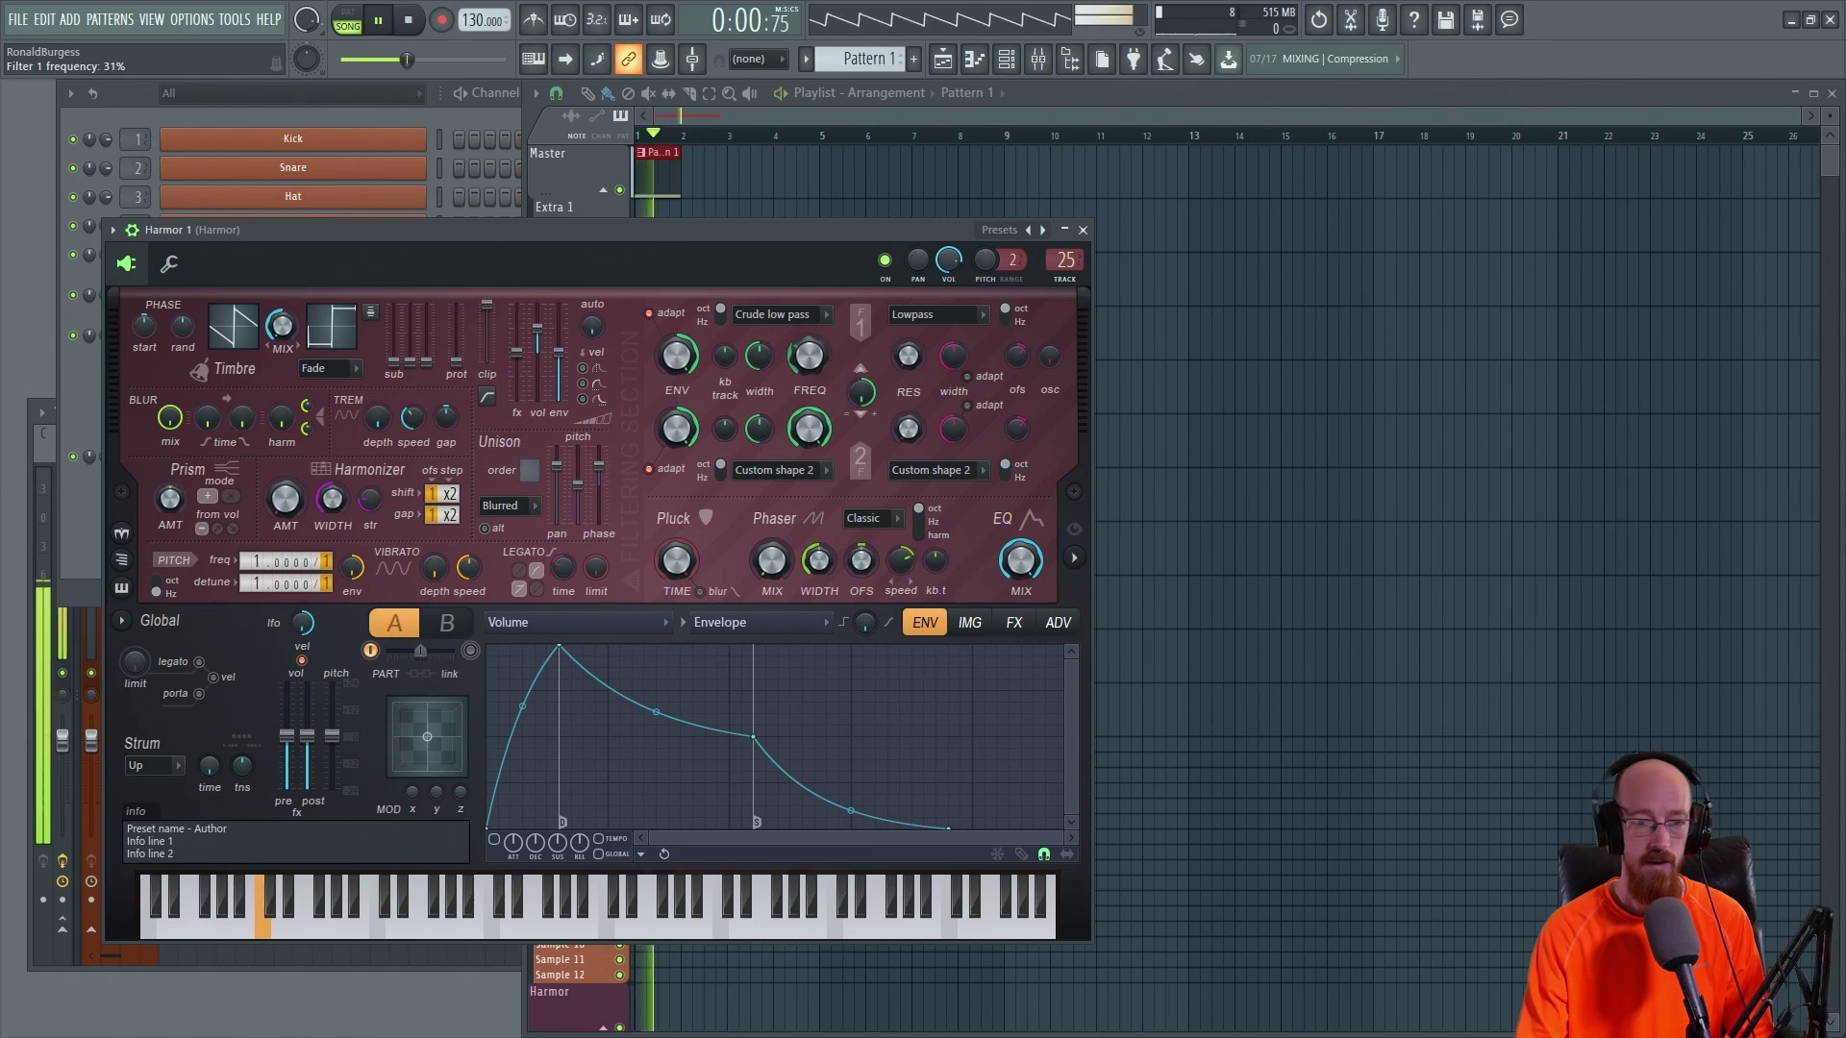
{"action": "right_click", "coordinate": [816, 360]}
{"action": "left_click", "coordinate": [883, 553]}
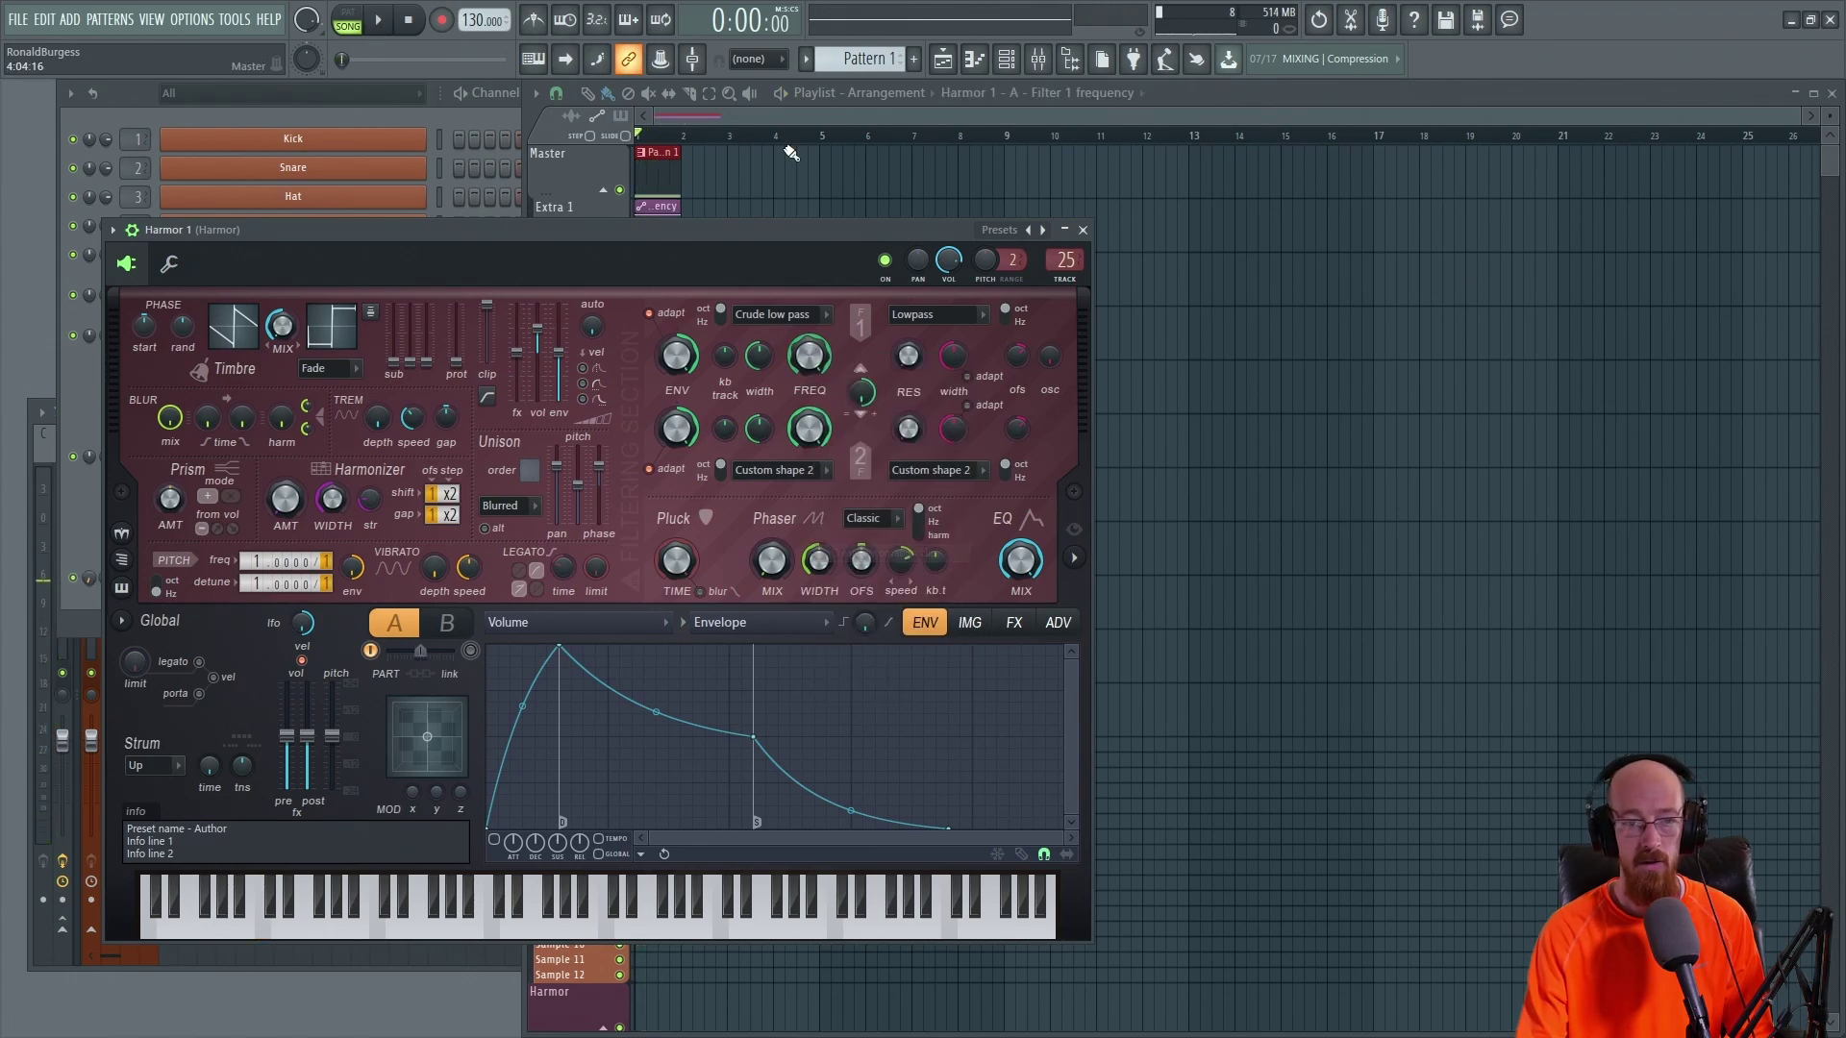
Step: Shape the start of the Filter 1 frequency clip into four equal decaying curves, each dropping from the top to 0%
{"action": "left_click", "coordinate": [833, 96]}
{"action": "scroll", "coordinate": [654, 267], "scroll_direction": "up", "scroll_amount": 9}
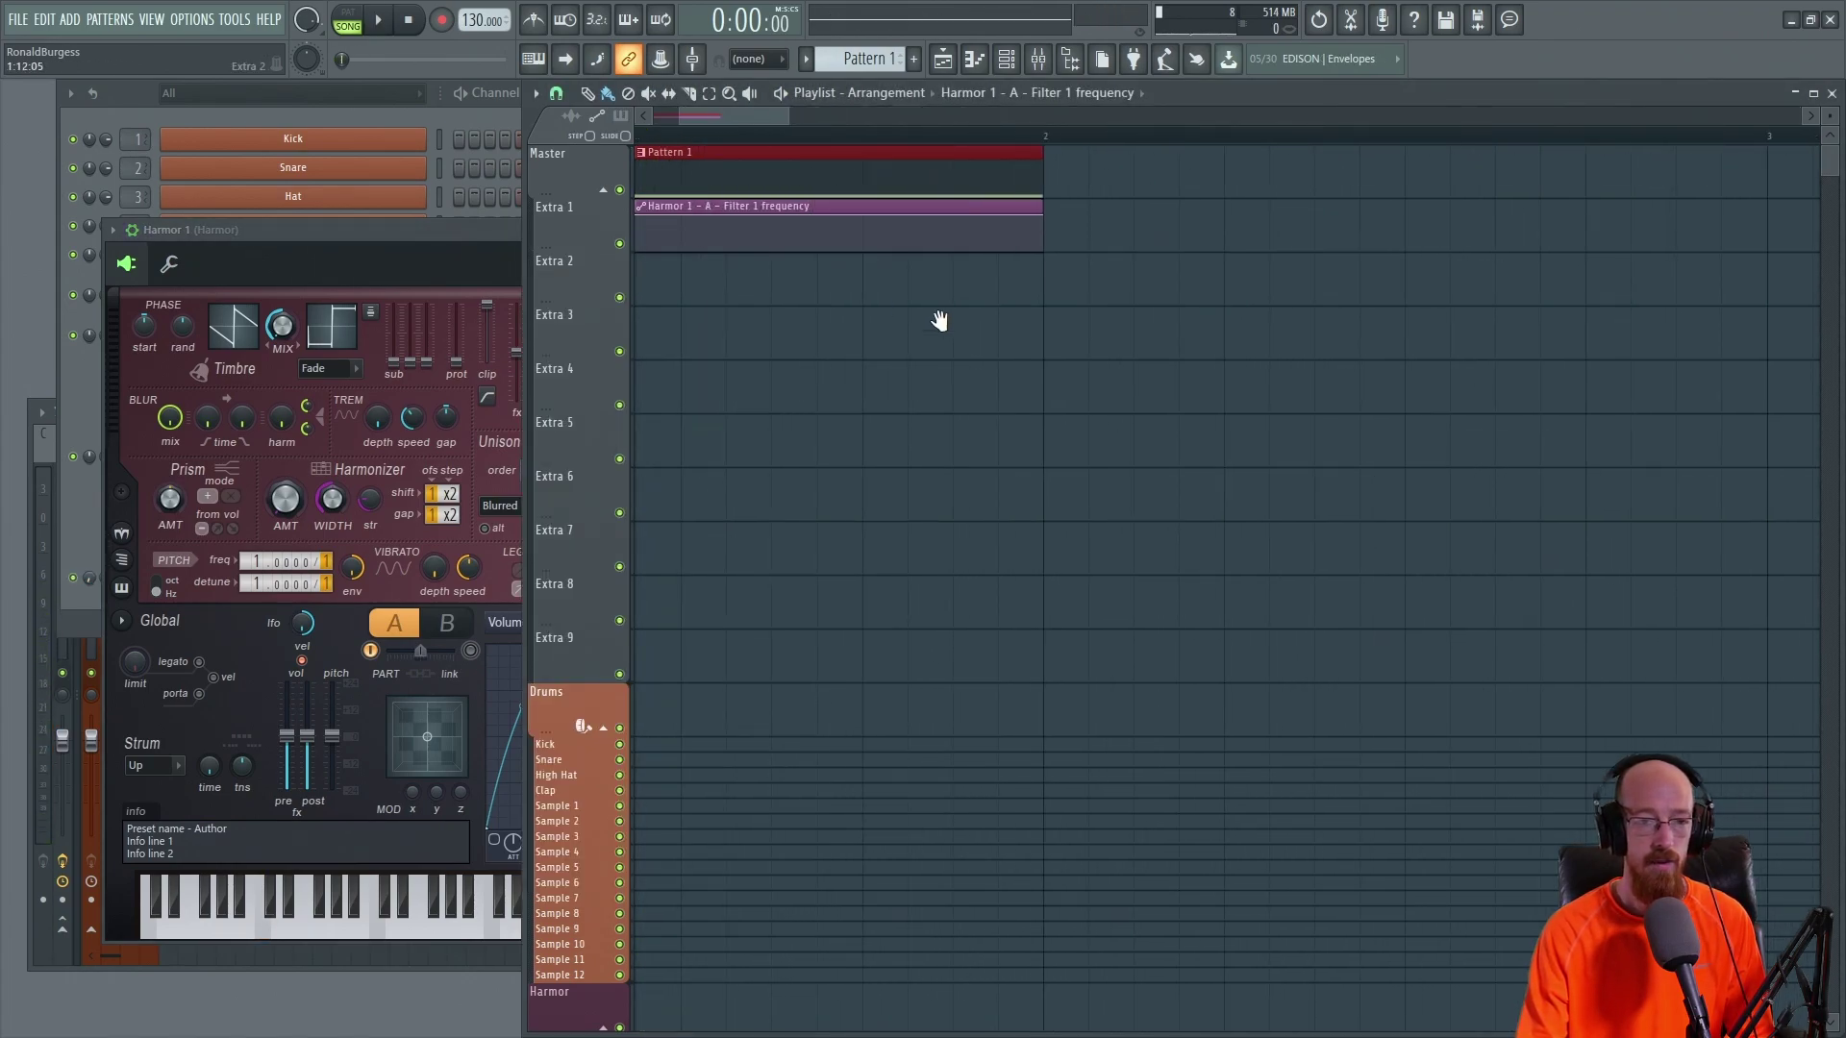
{"action": "right_click", "coordinate": [680, 239]}
{"action": "left_click", "coordinate": [679, 219]}
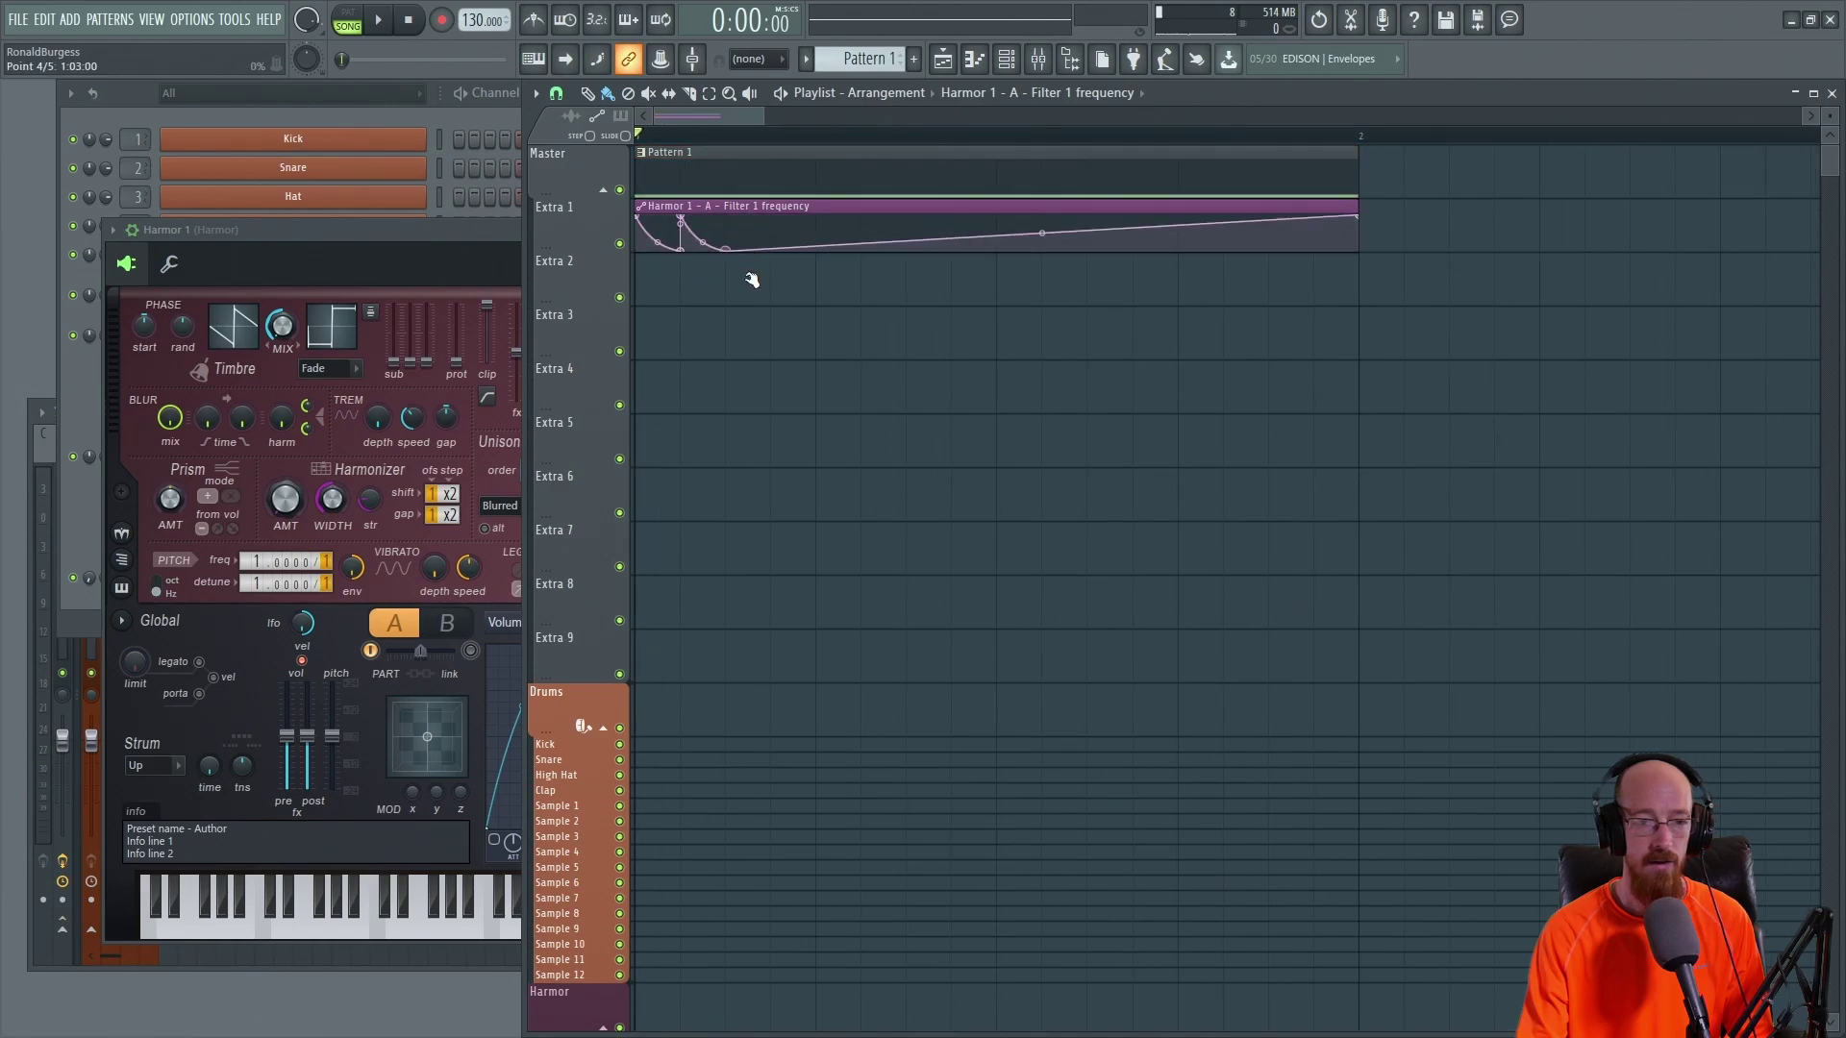
{"action": "left_click", "coordinate": [725, 218]}
{"action": "left_click", "coordinate": [770, 218]}
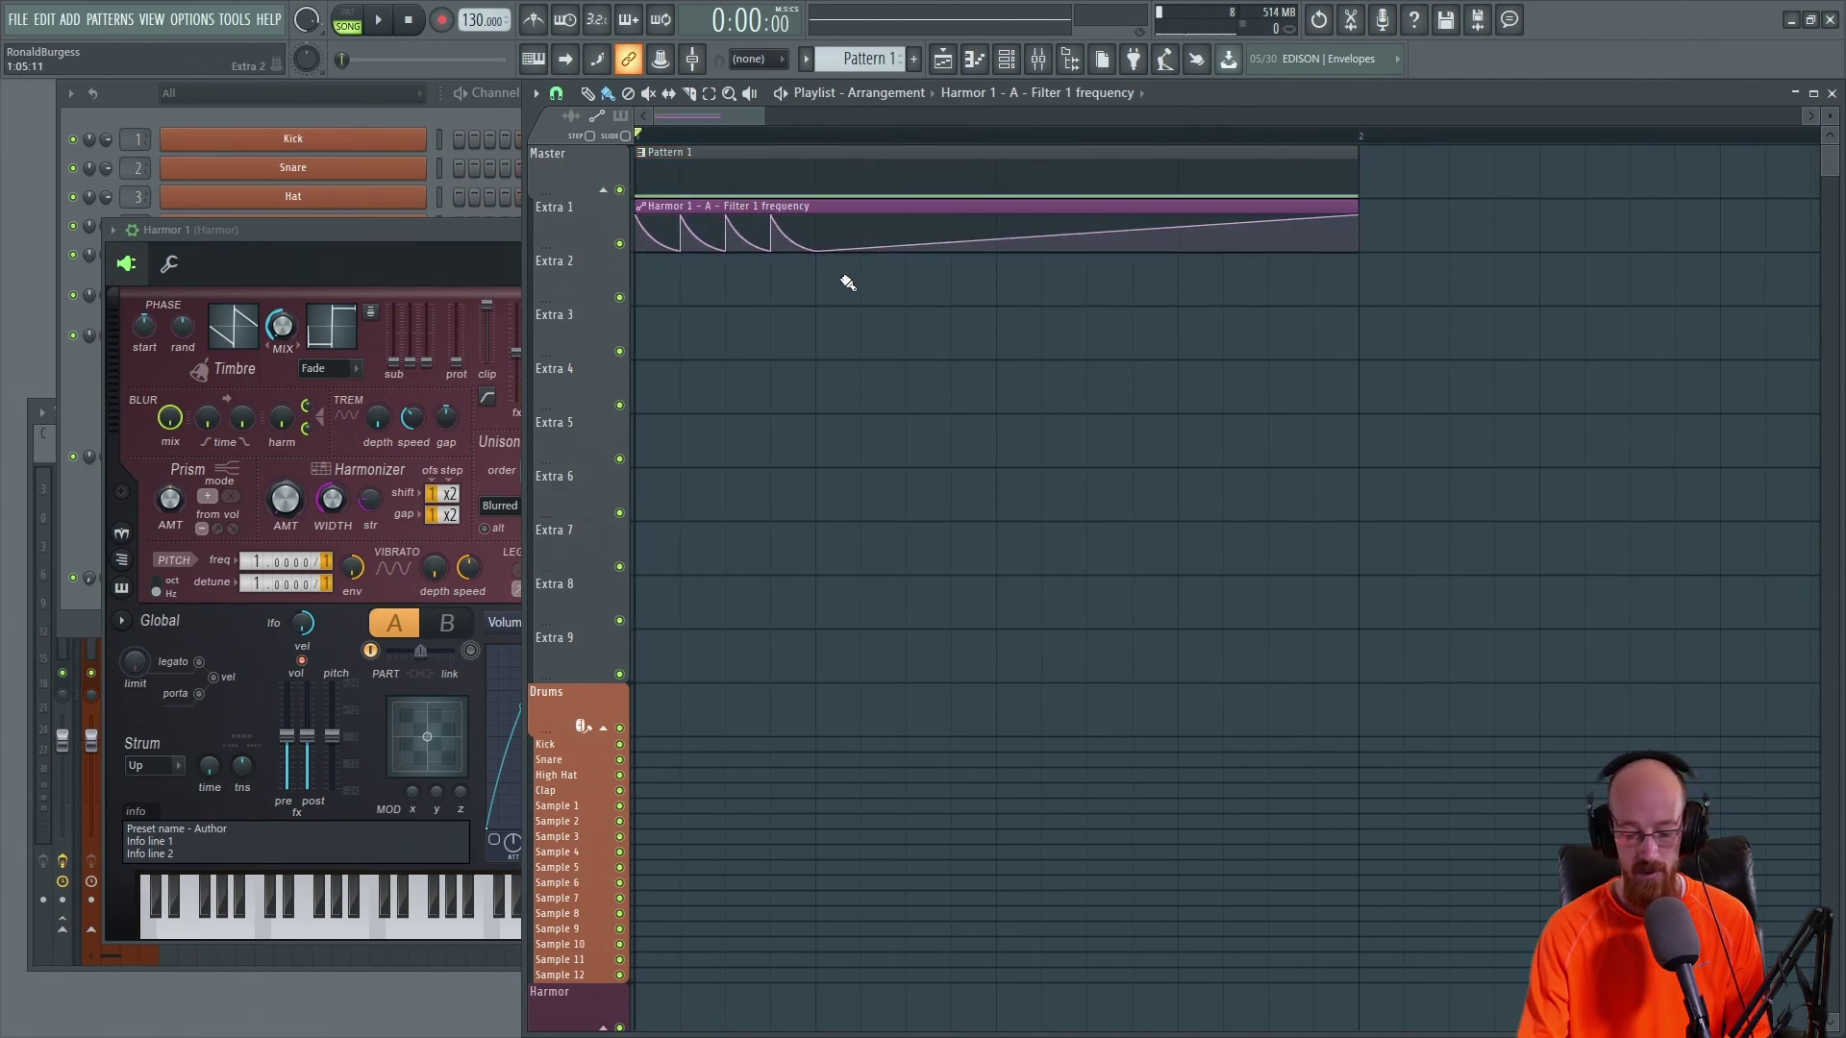
Step: Slice the Filter 1 frequency clip after the fourth decay and delete the remainder
{"action": "left_click_drag", "start_coordinate": [842, 336], "coordinate": [850, 211]}
{"action": "right_click", "coordinate": [861, 219]}
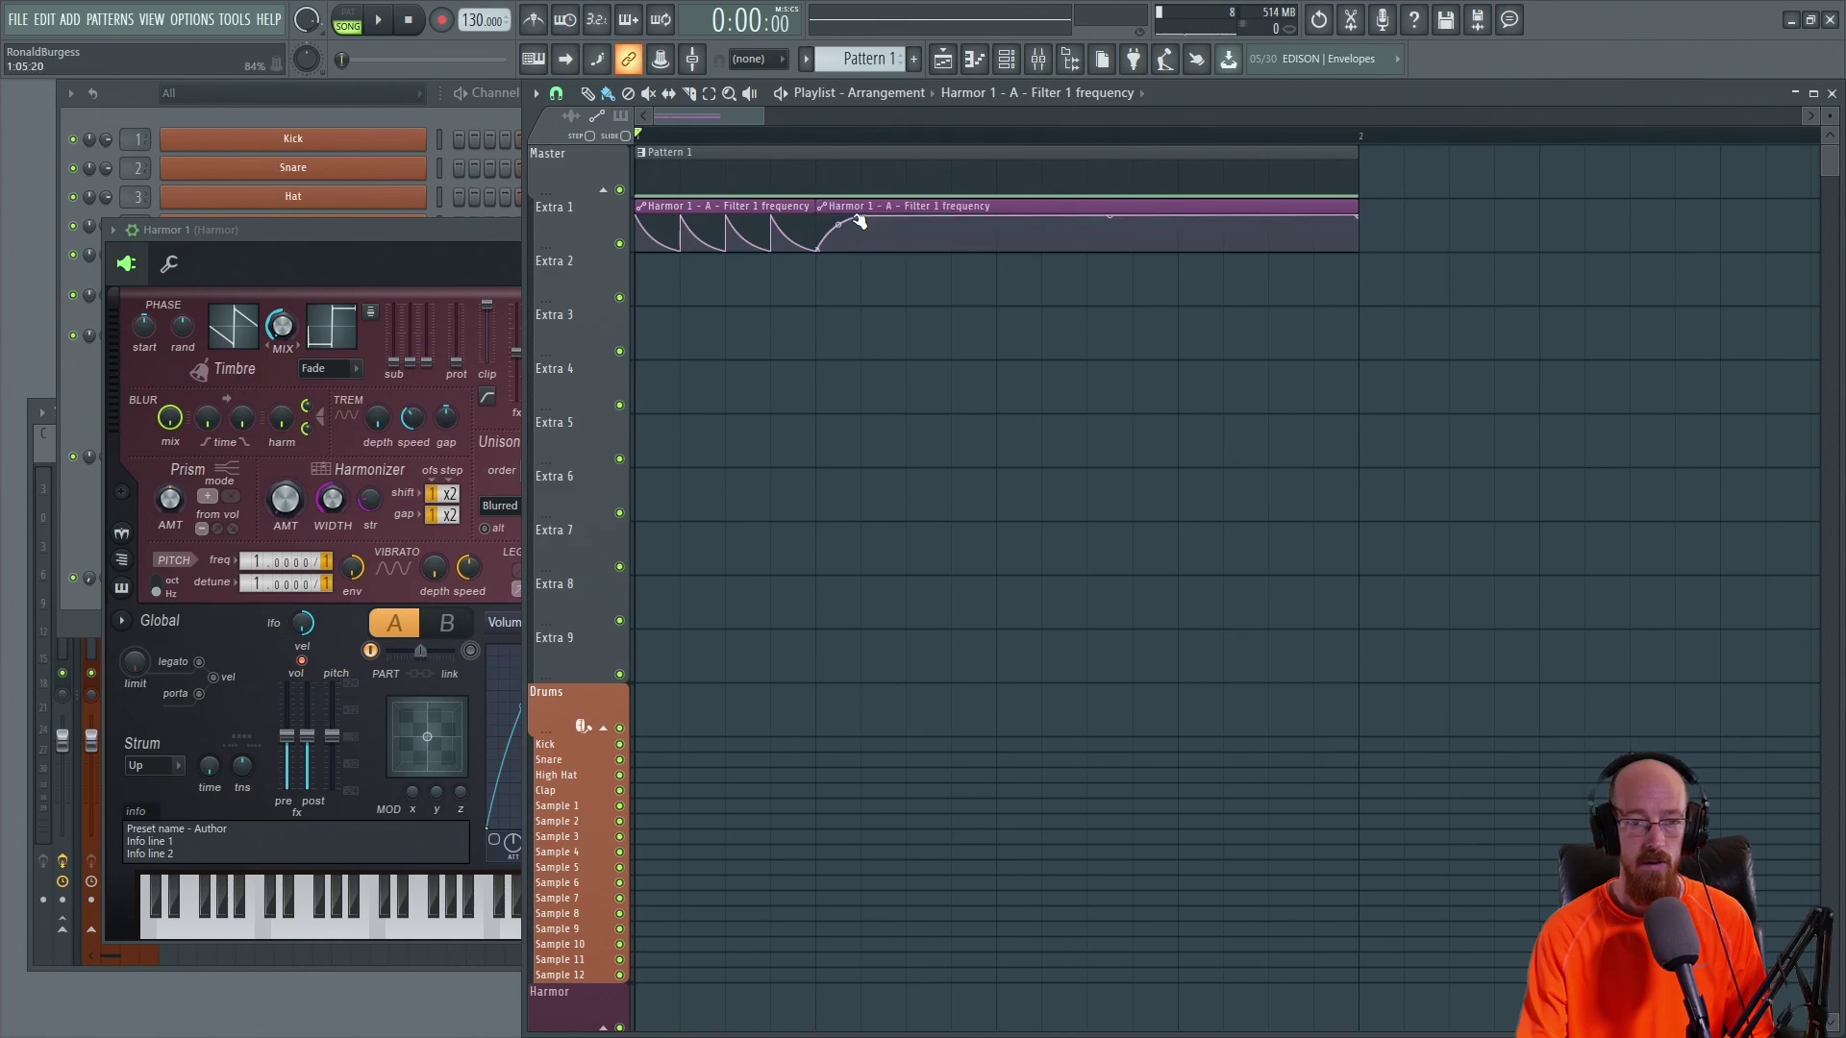
{"action": "right_click", "coordinate": [894, 248]}
Step: Duplicate the trimmed Filter 1 frequency clip along Extra 1 until it fills the first bar
{"action": "left_click_drag", "start_coordinate": [830, 231], "coordinate": [763, 204]}
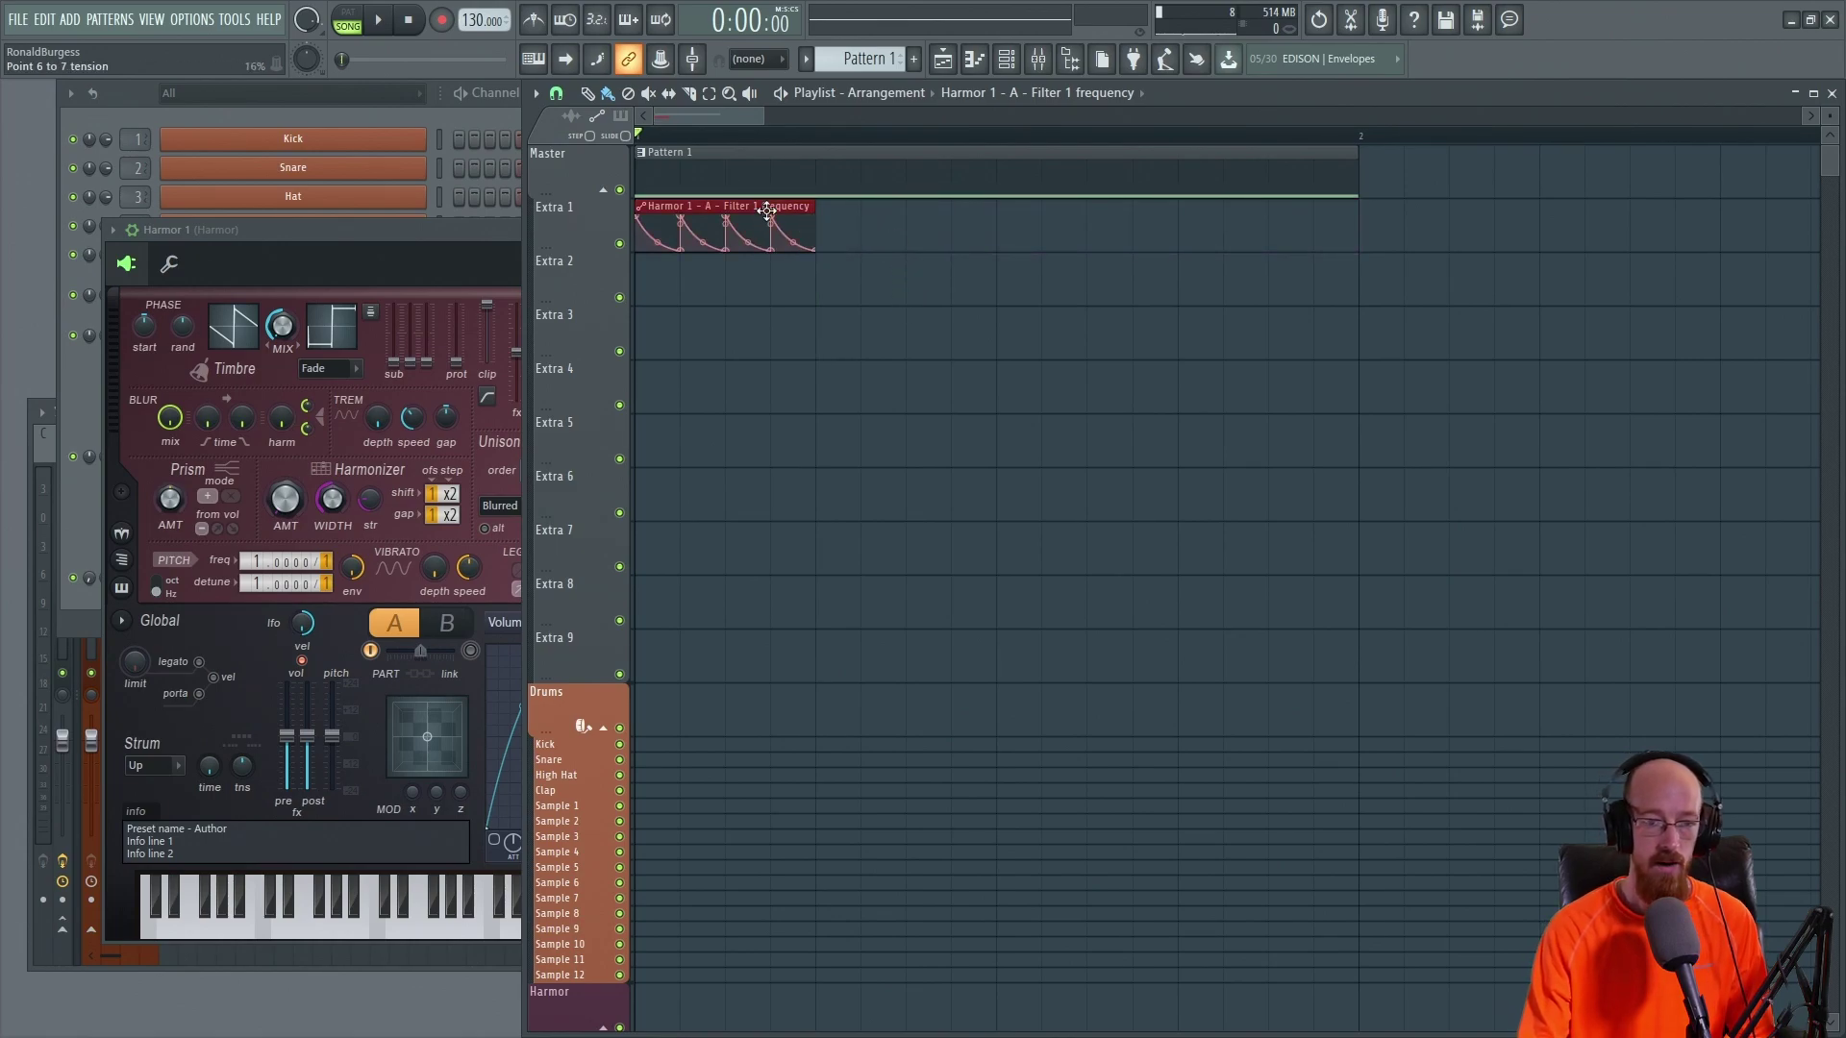
{"action": "key", "text": "ctrl+b"}
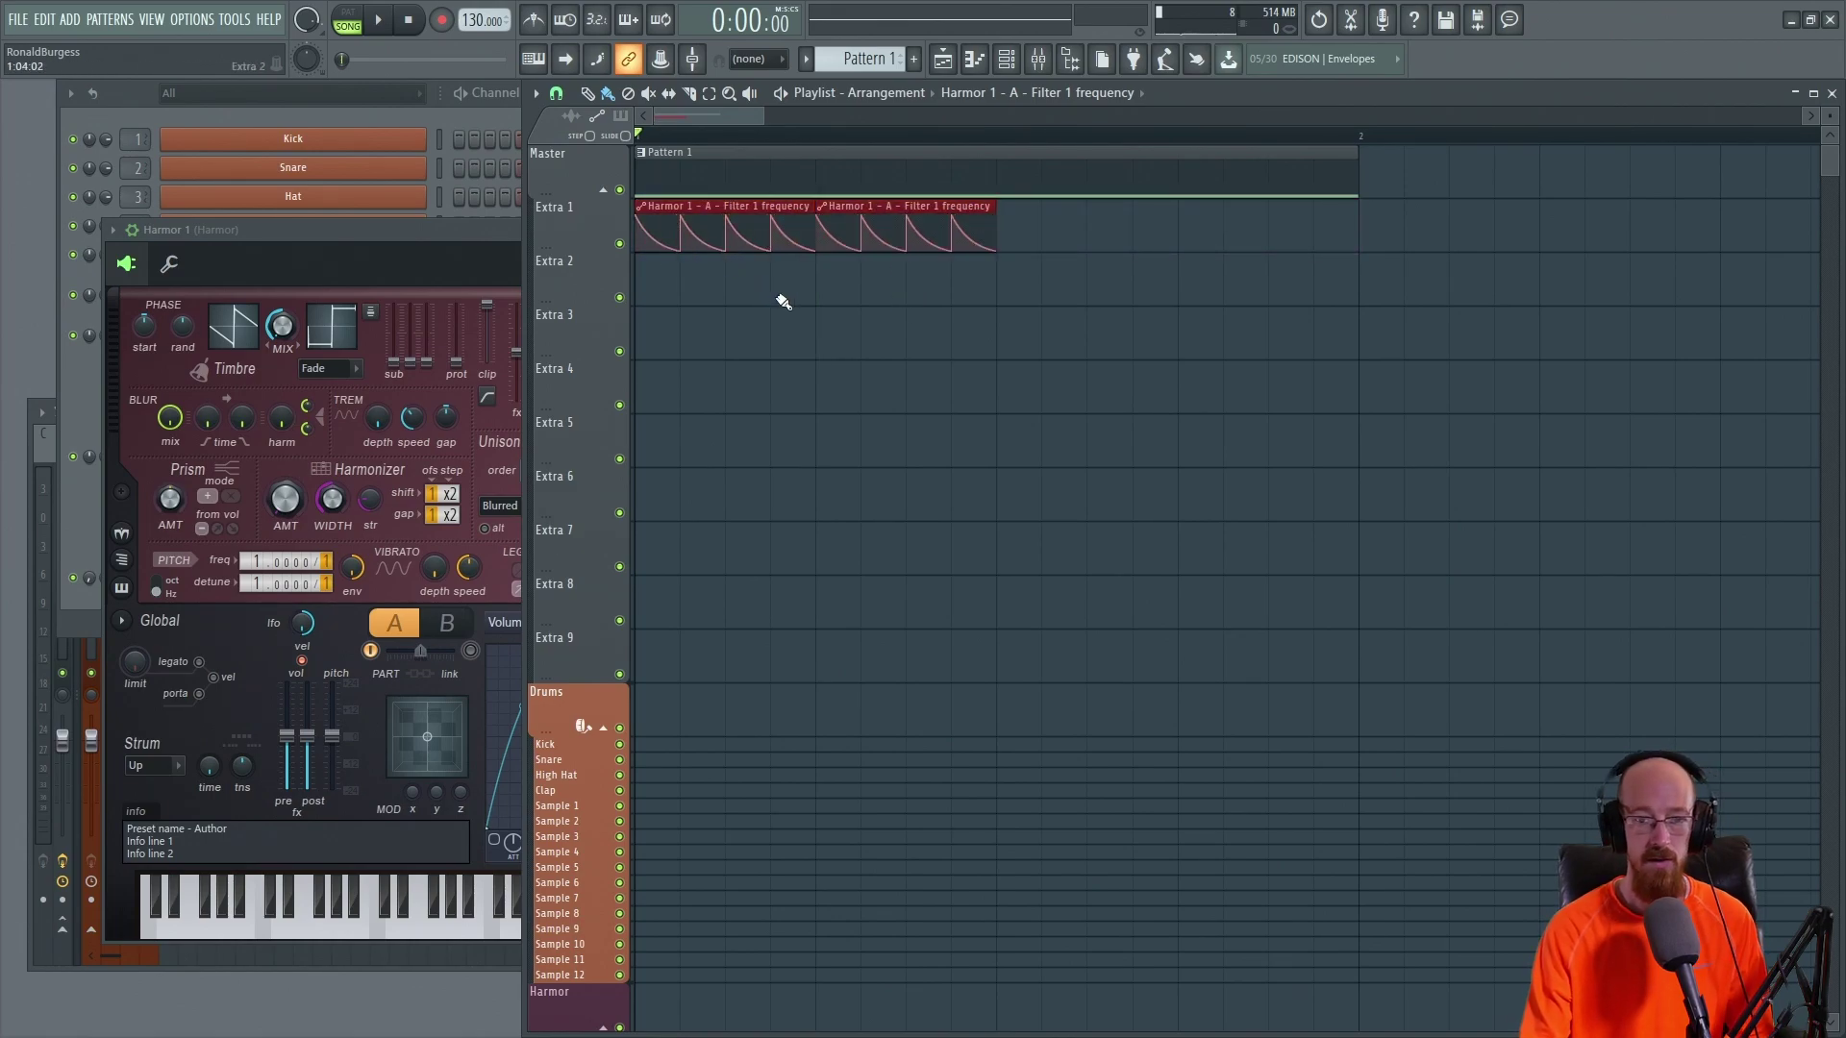
{"action": "key", "text": "ctrl+b"}
Step: Play the arrangement several times to listen to the Filter 1 frequency automation
{"action": "key", "text": "space"}
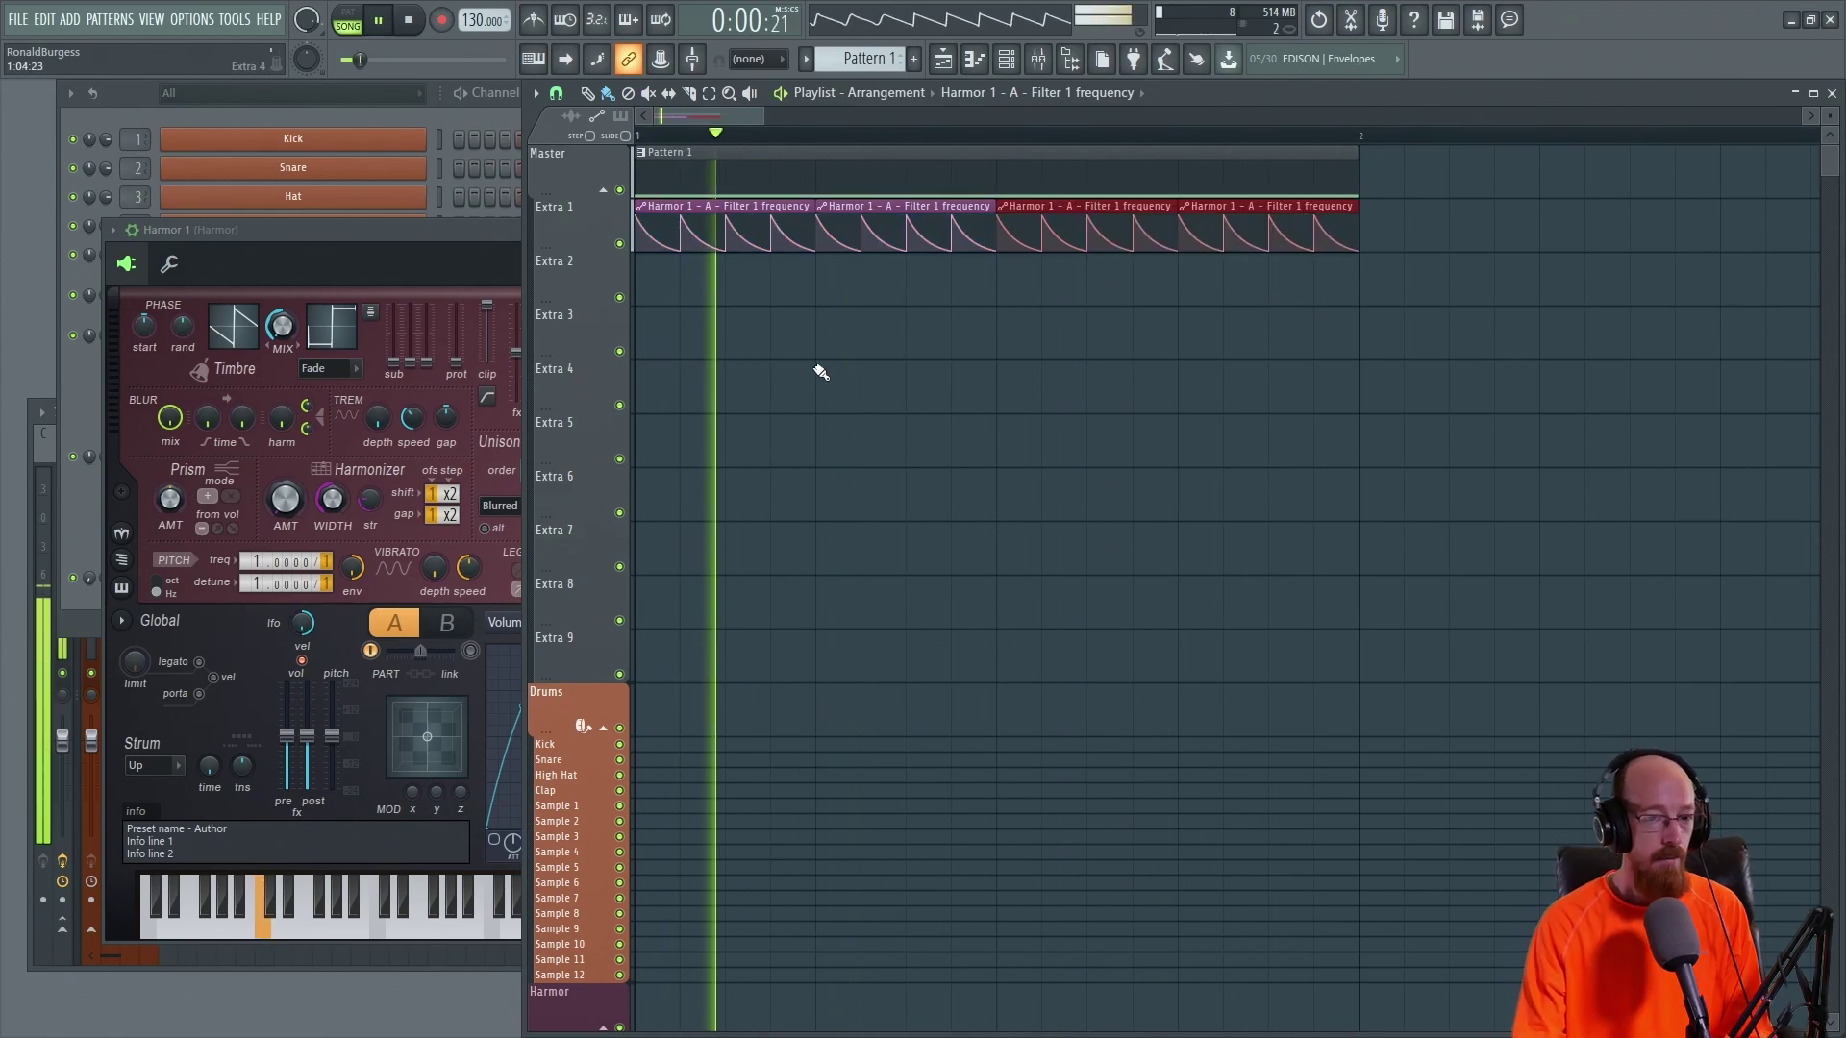
{"action": "key", "text": "space"}
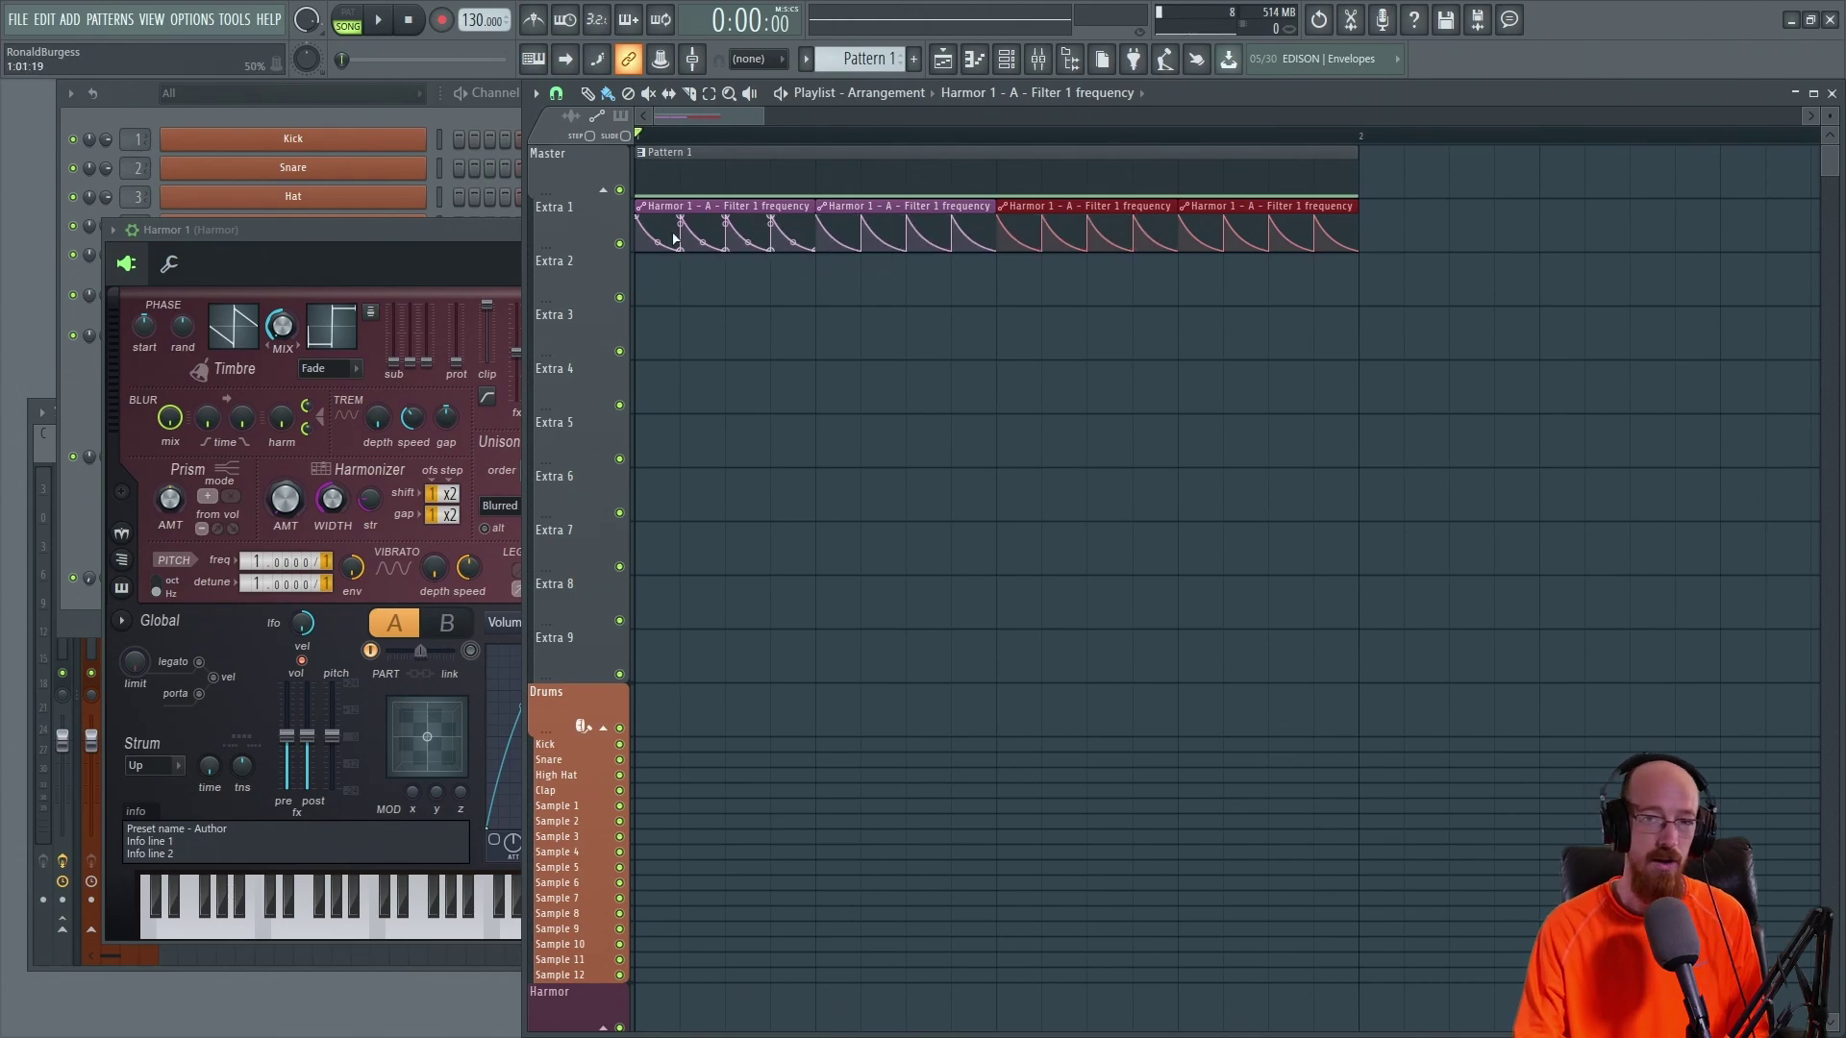
{"action": "key", "text": "space"}
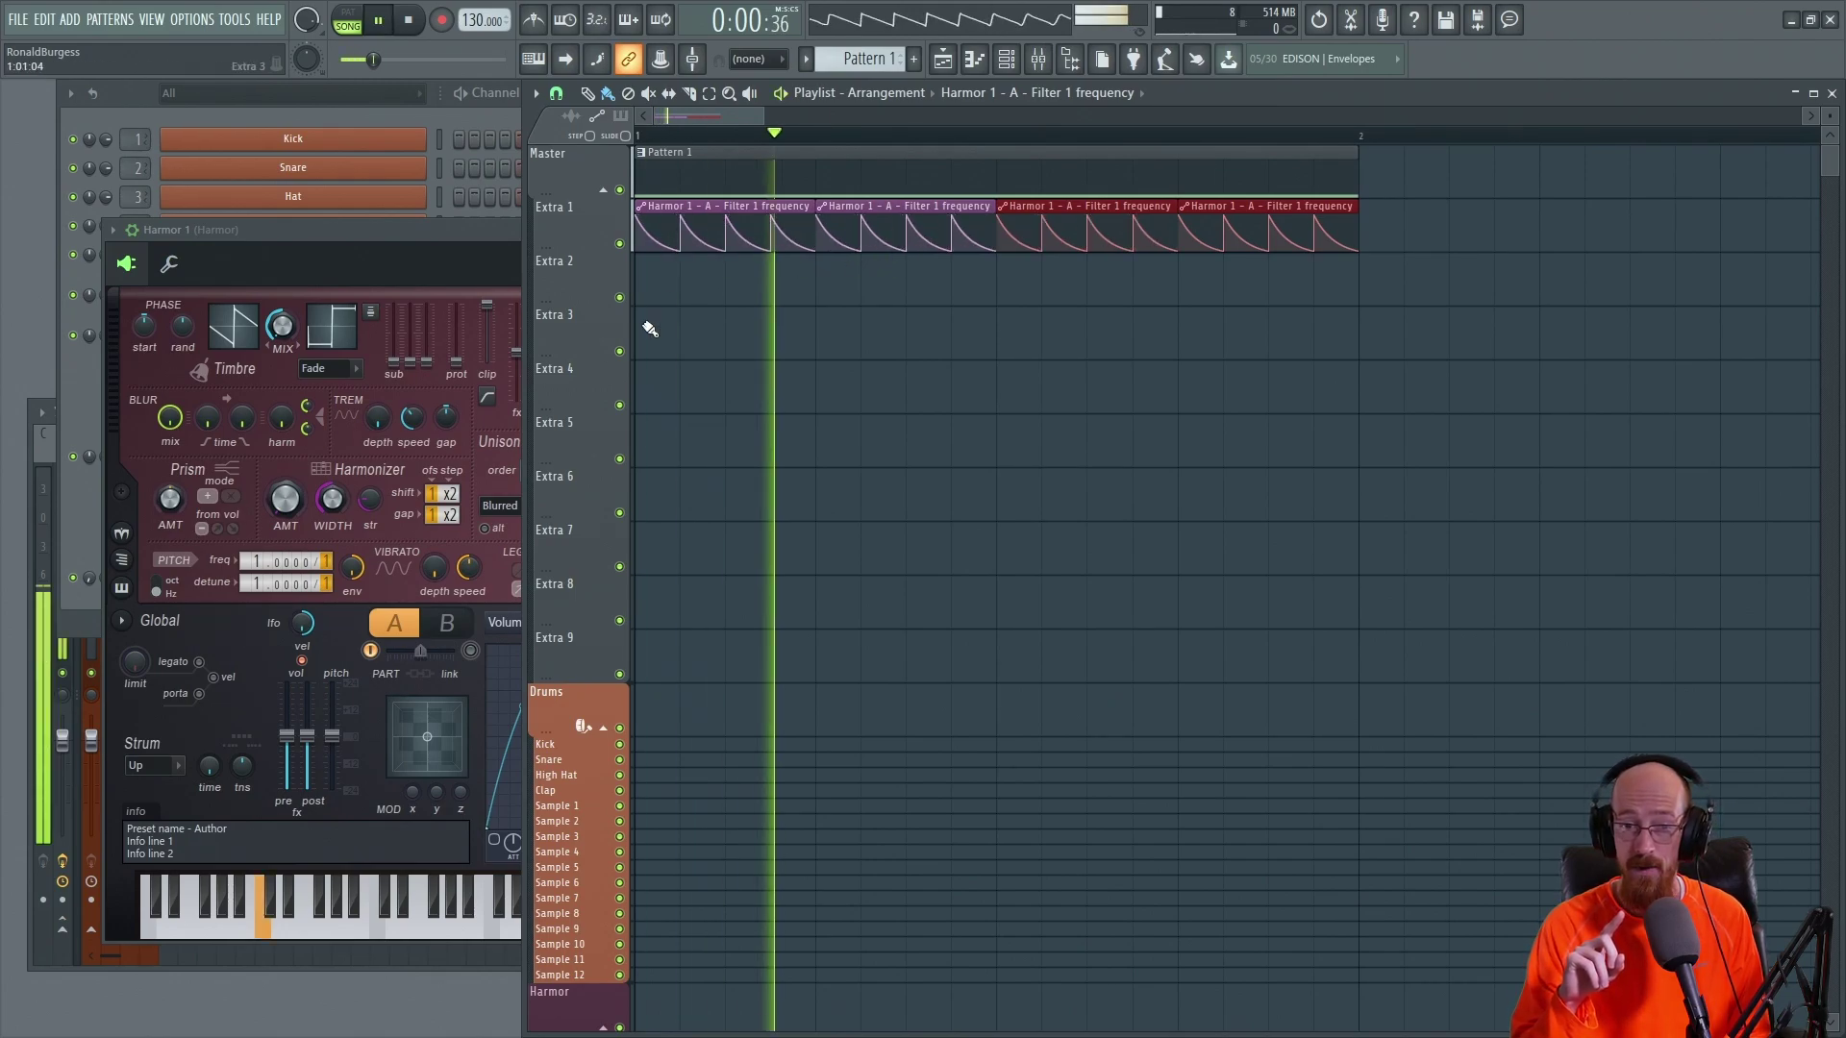
{"action": "key", "text": "space"}
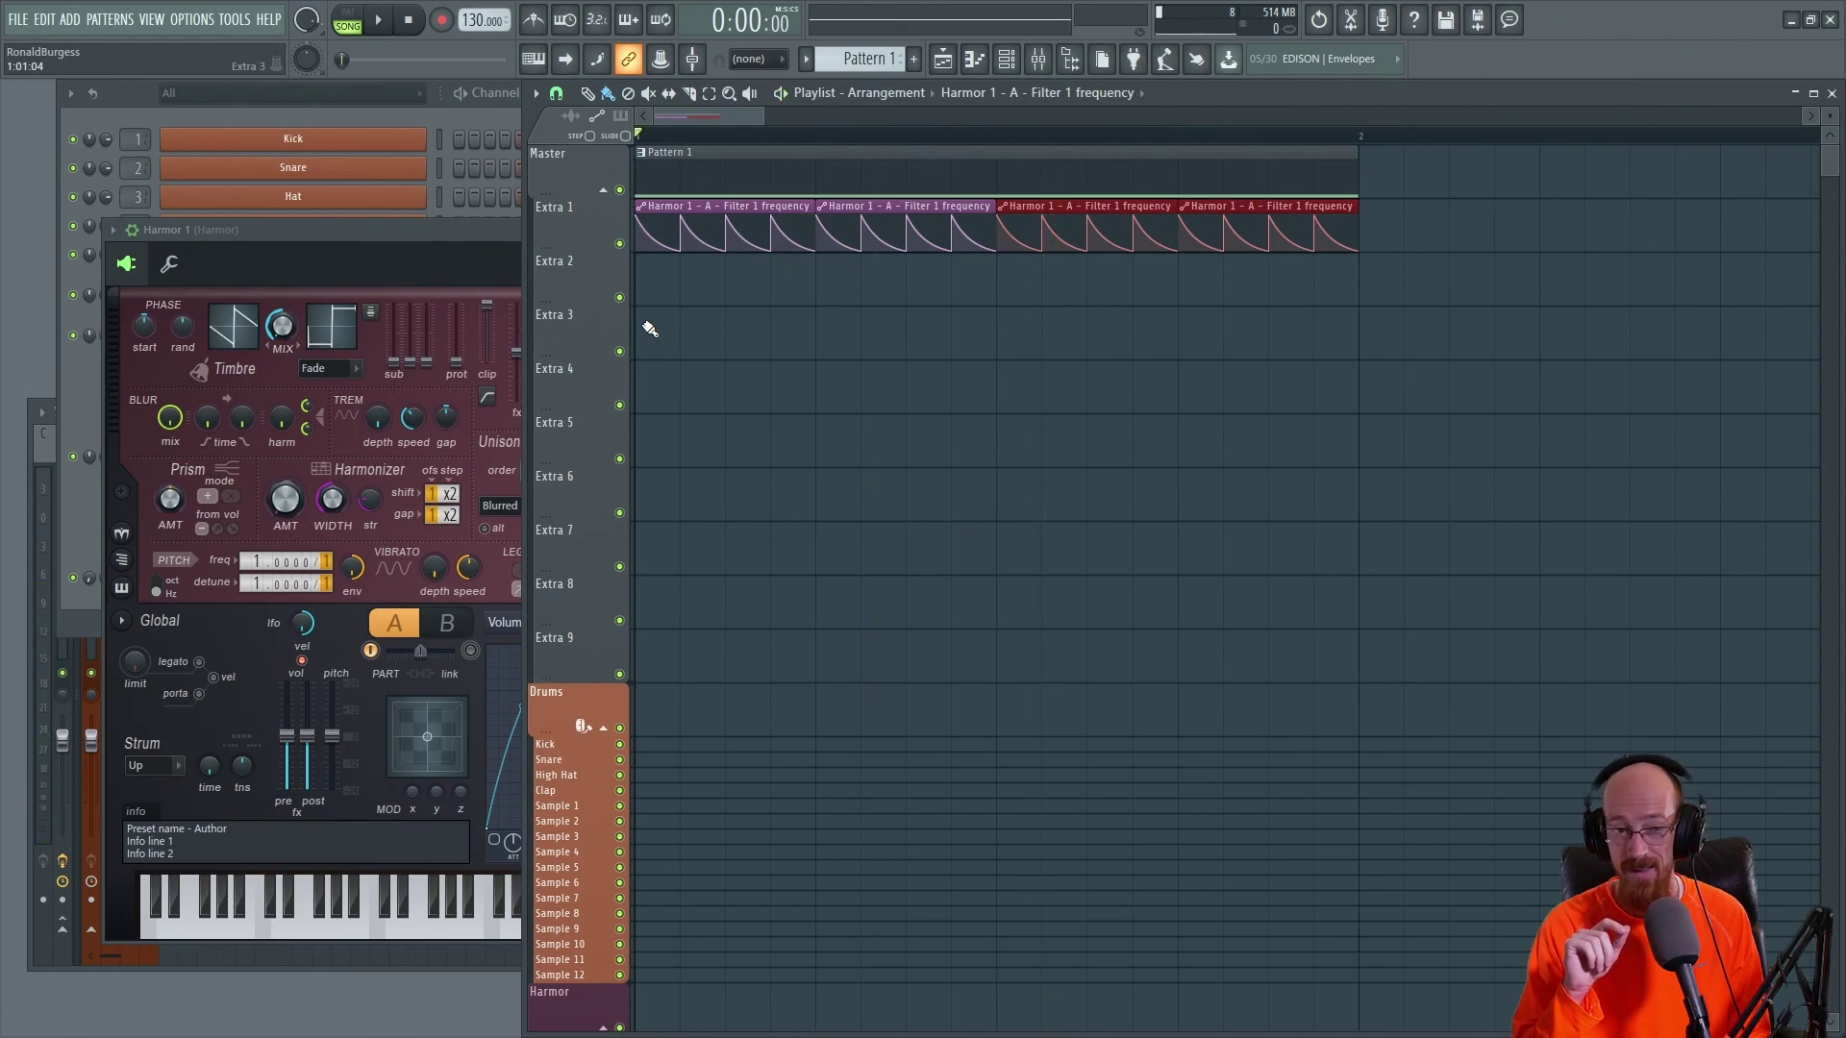
{"action": "key", "text": "space"}
{"action": "key", "text": "space"}
Step: Change Harmor 1's filter 1 type to Classic low pass and play the arrangement
{"action": "left_click", "coordinate": [430, 262]}
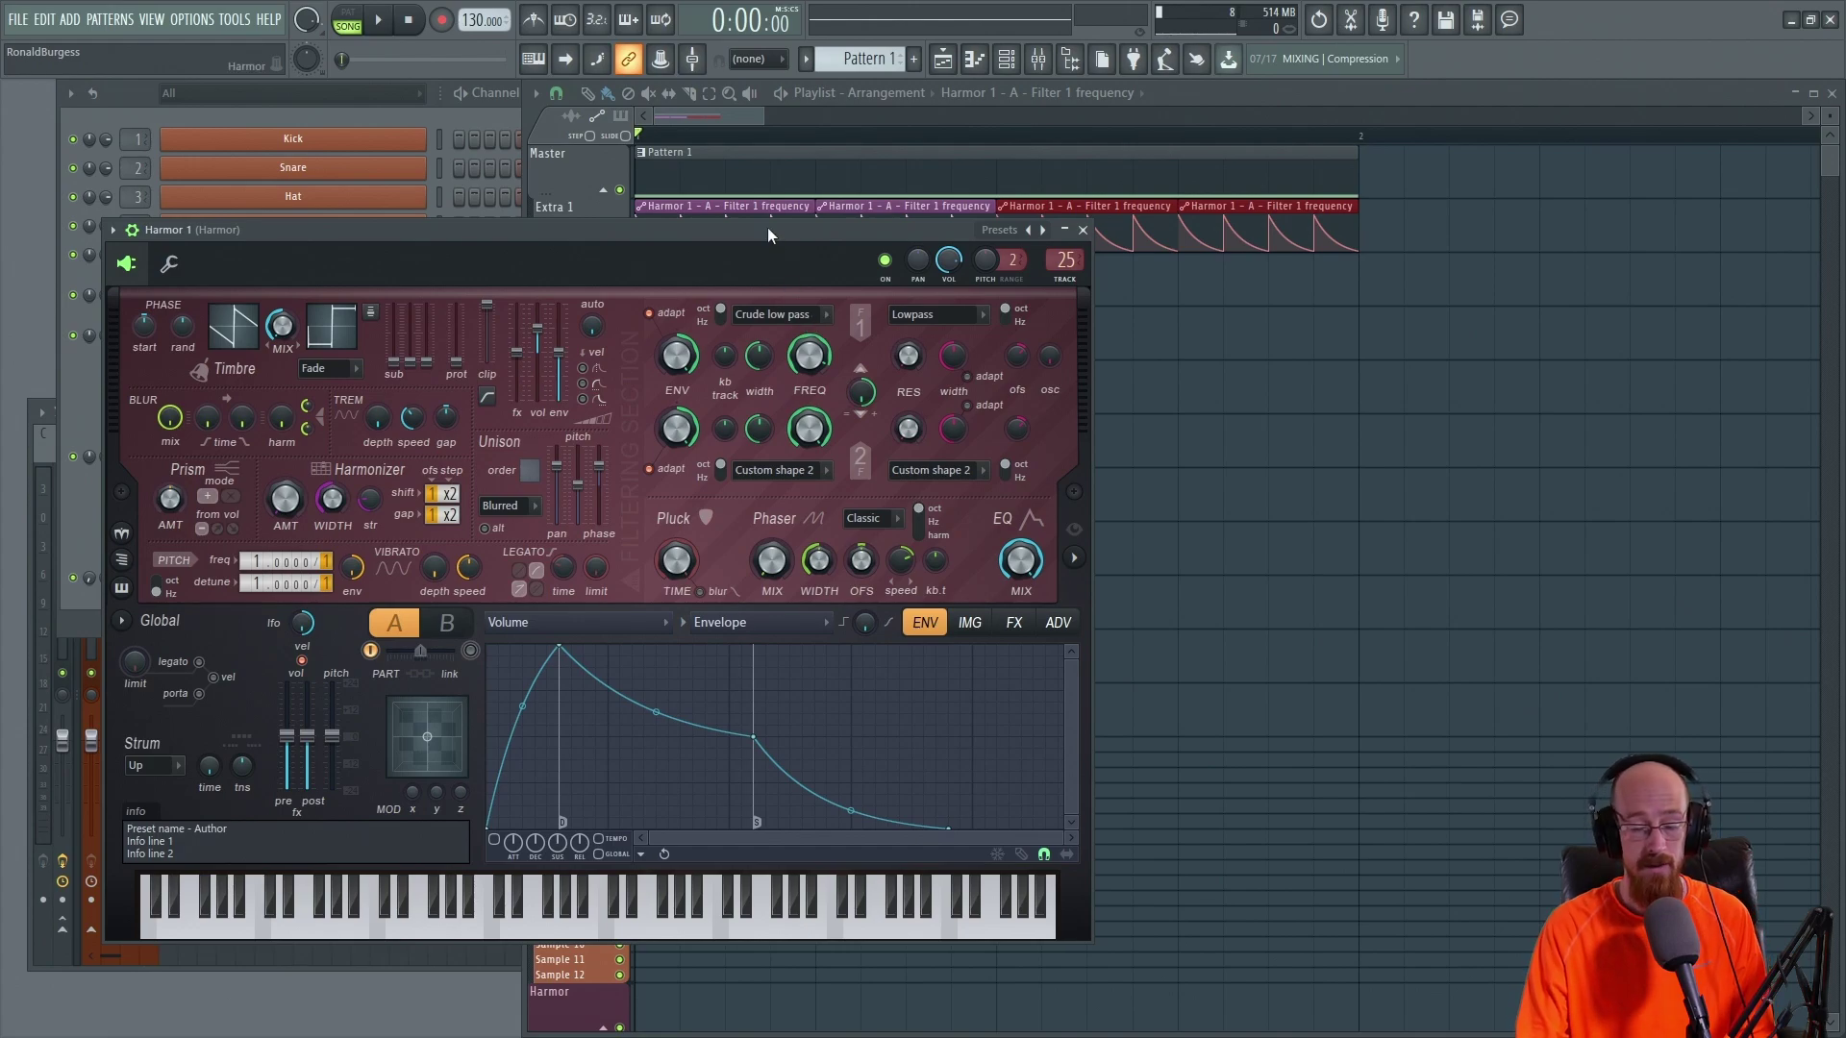
{"action": "left_click_drag", "start_coordinate": [780, 266], "coordinate": [767, 231]}
{"action": "left_click", "coordinate": [769, 281]}
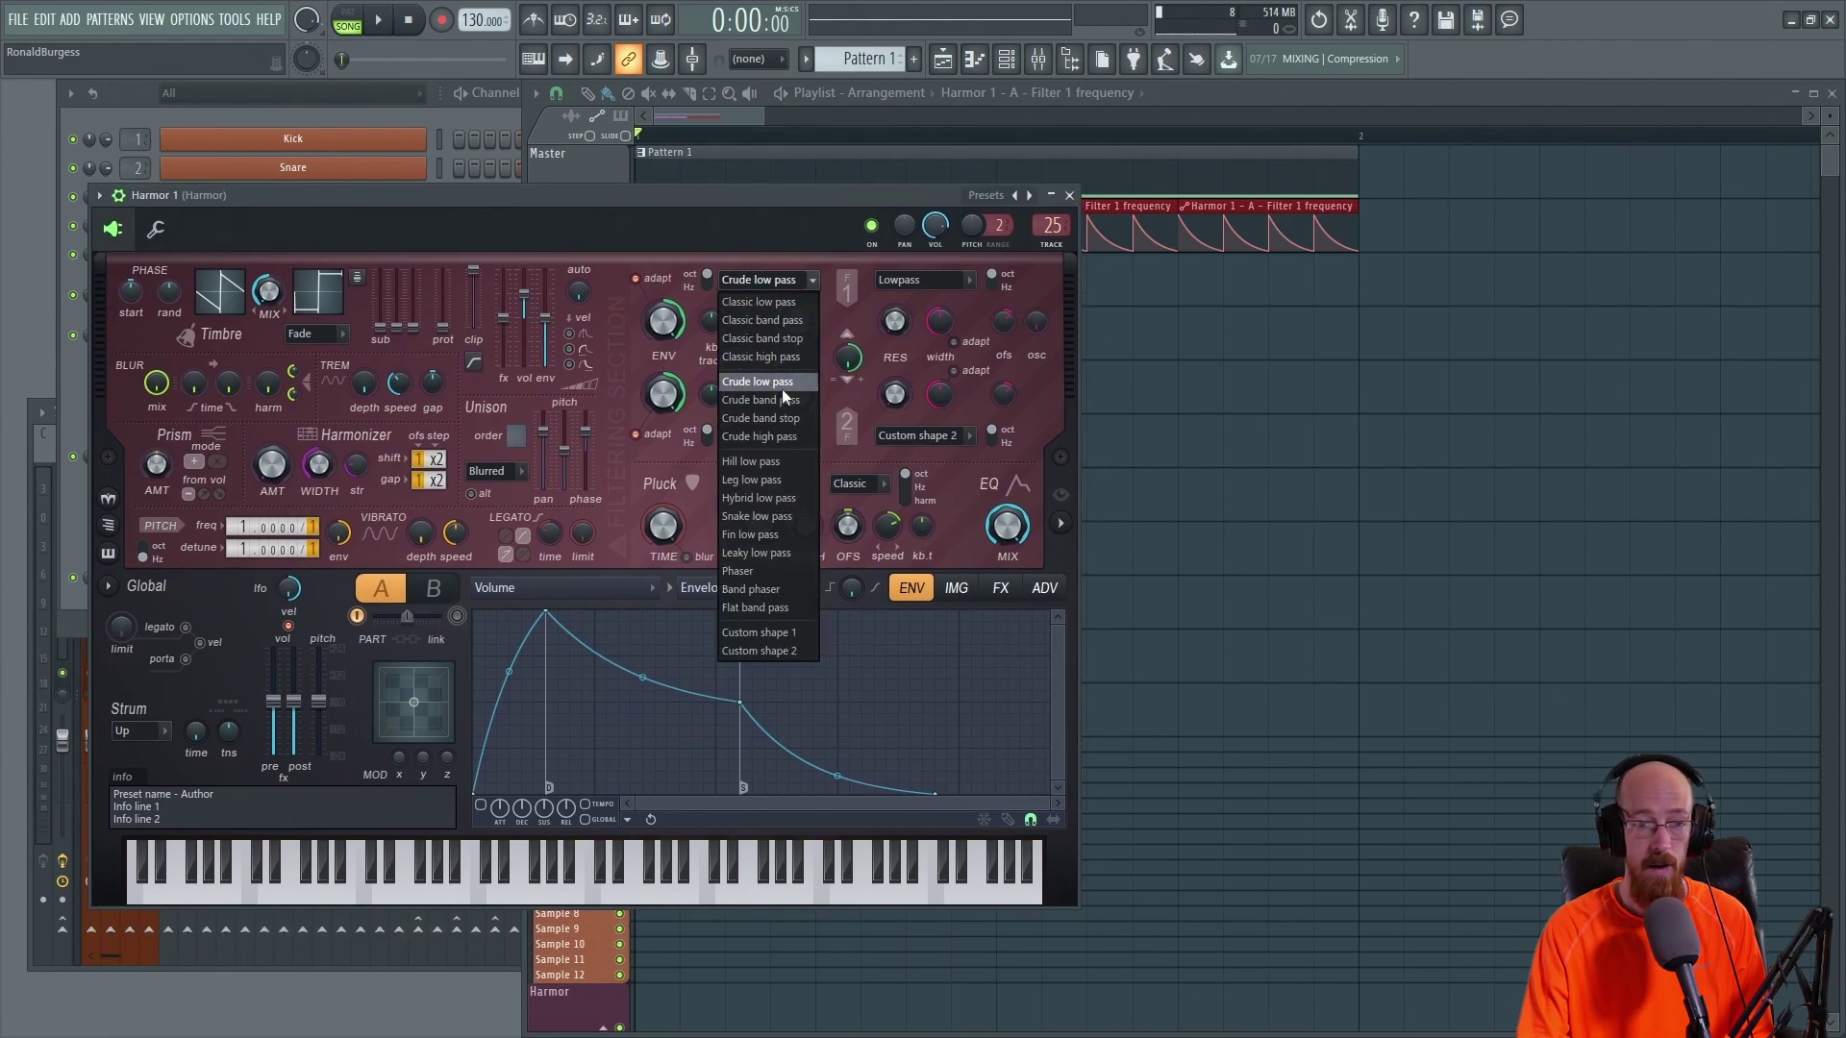
{"action": "left_click", "coordinate": [767, 302]}
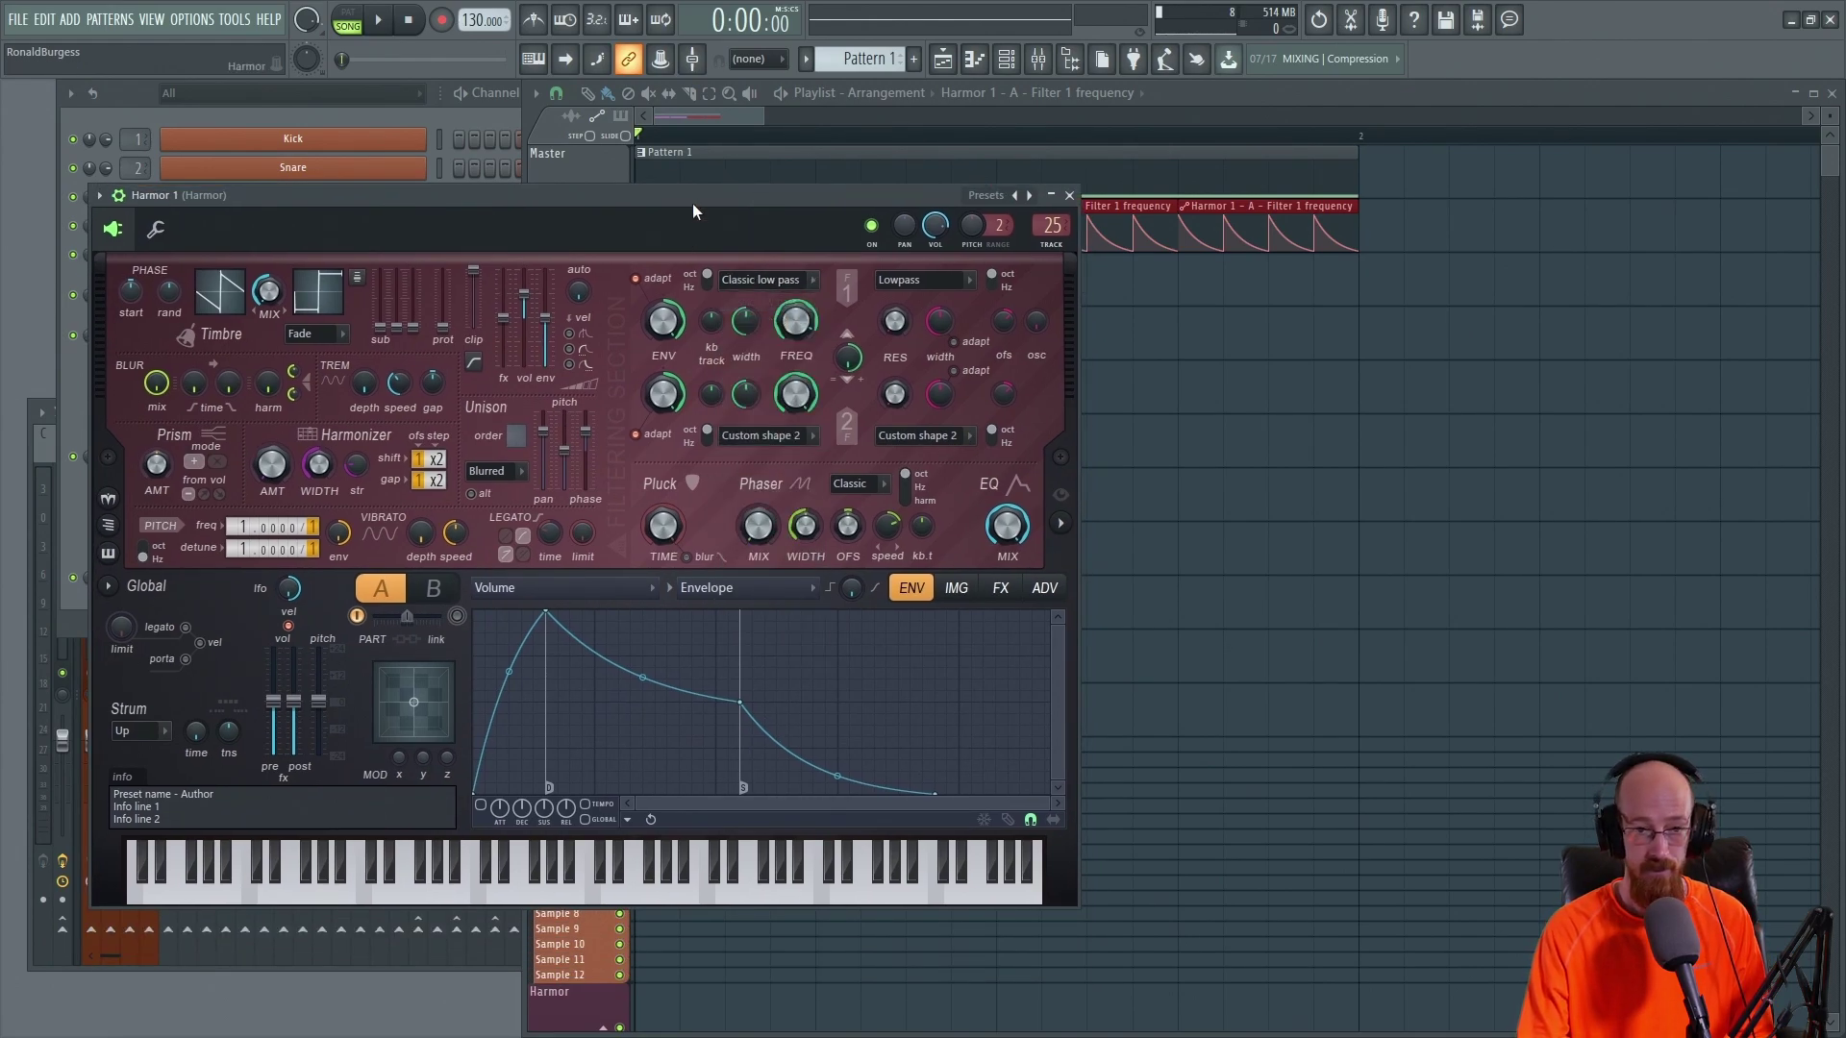
{"action": "left_click_drag", "start_coordinate": [695, 203], "coordinate": [697, 303]}
{"action": "key", "text": "space"}
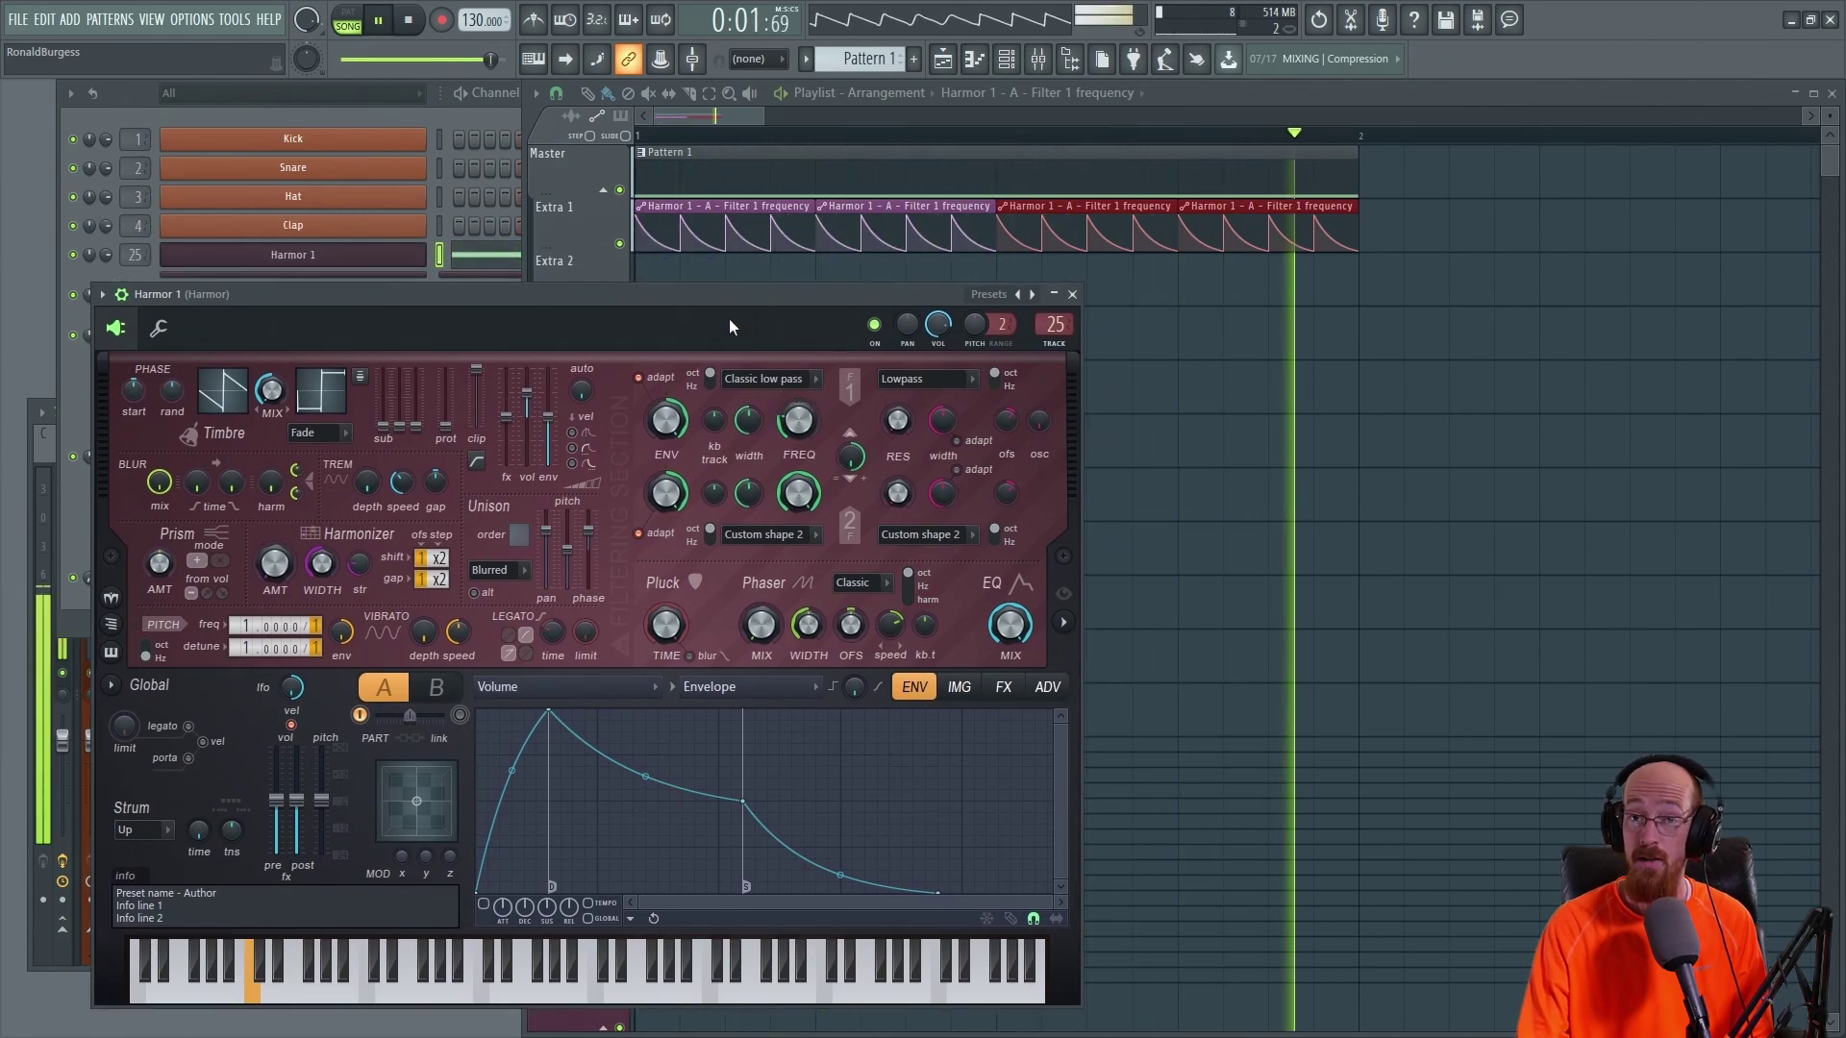
{"action": "key", "text": "space"}
Step: Try filter 1 as Crude low pass and play the arrangement for comparison
{"action": "left_click", "coordinate": [802, 382]}
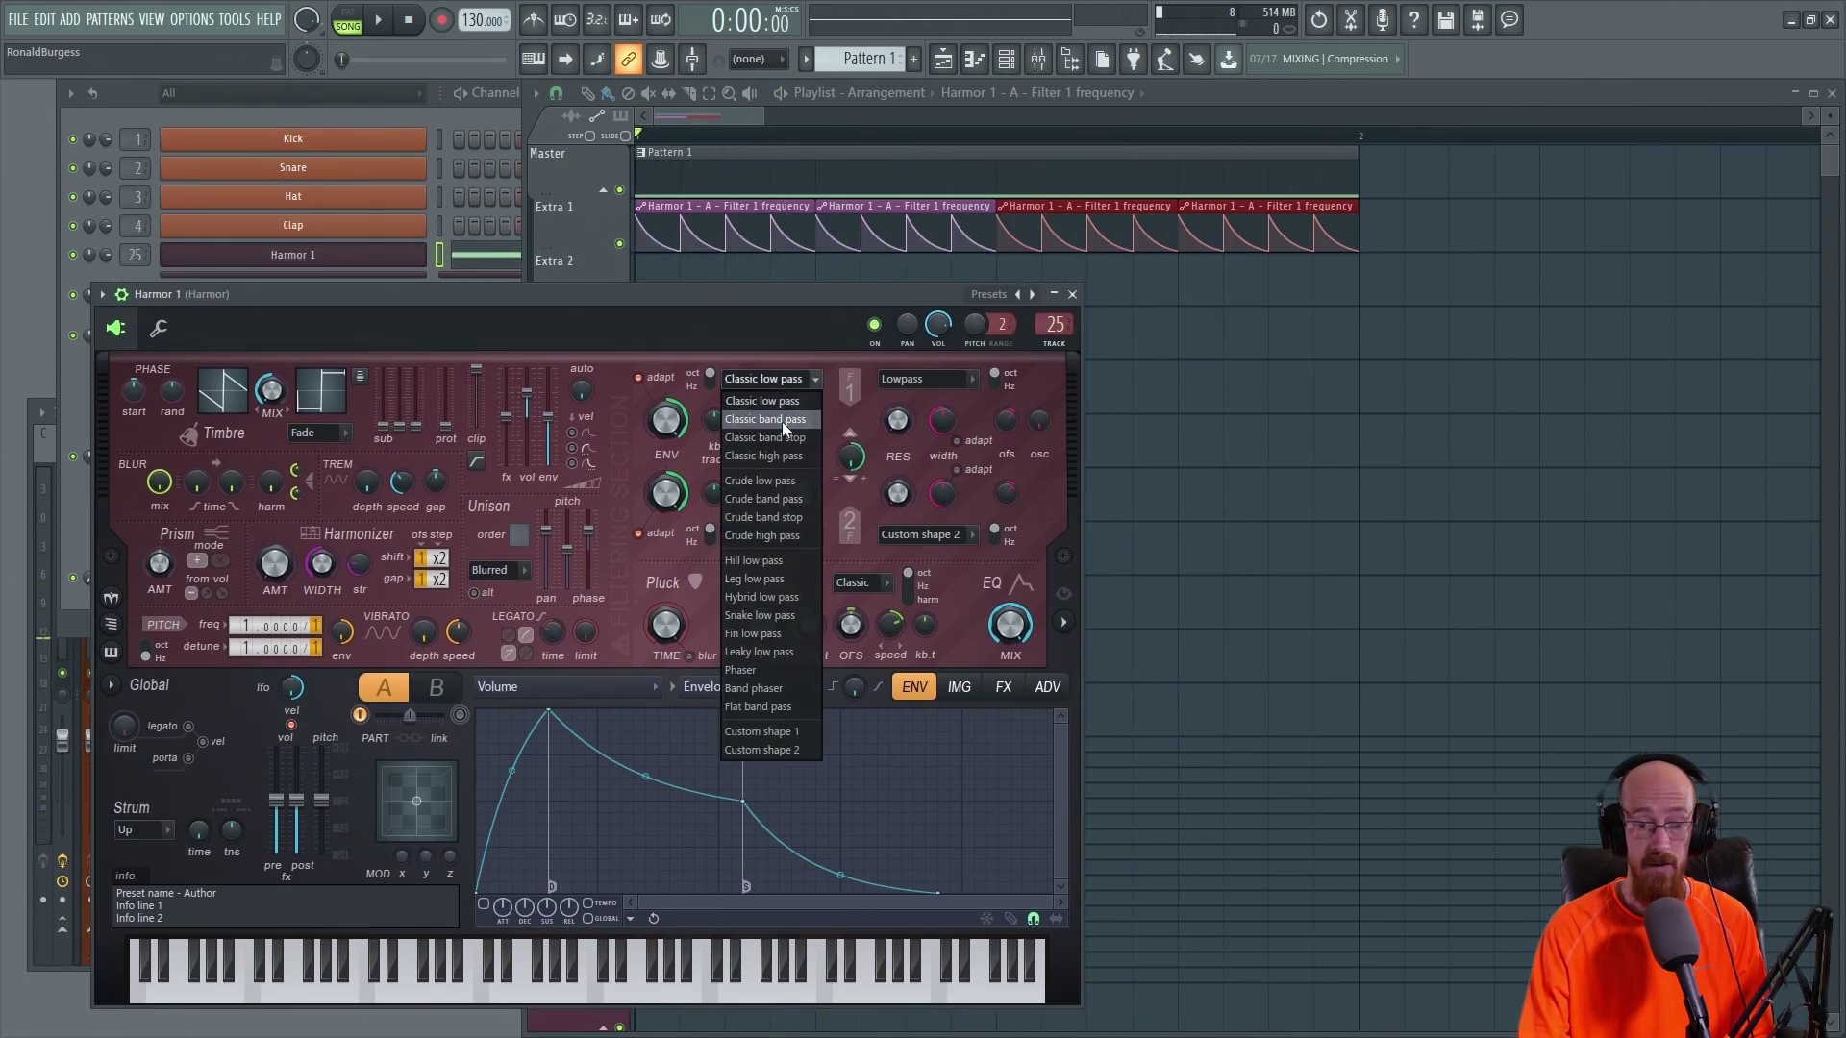
{"action": "left_click", "coordinate": [782, 480]}
{"action": "key", "text": "space"}
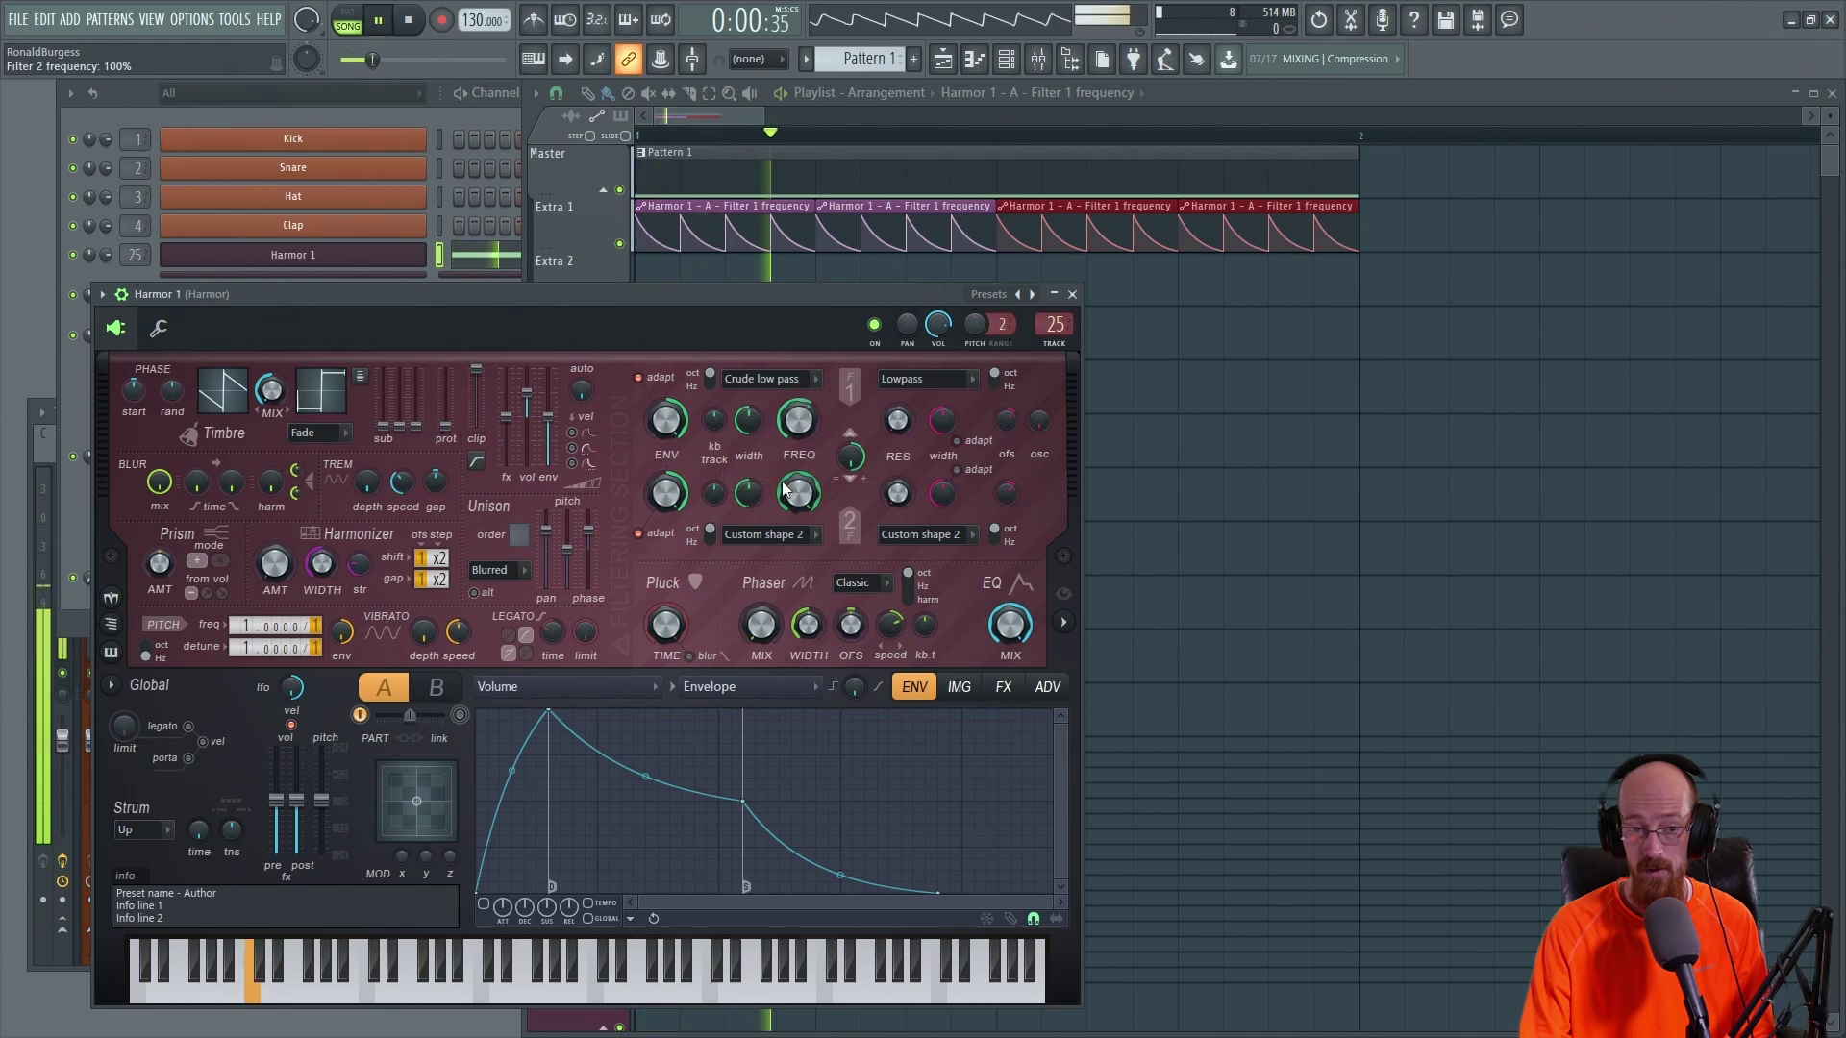
Step: Return filter 1 to Classic low pass, listen to it, and close Harmor 1
{"action": "left_click", "coordinate": [746, 380]}
{"action": "left_click", "coordinate": [769, 401]}
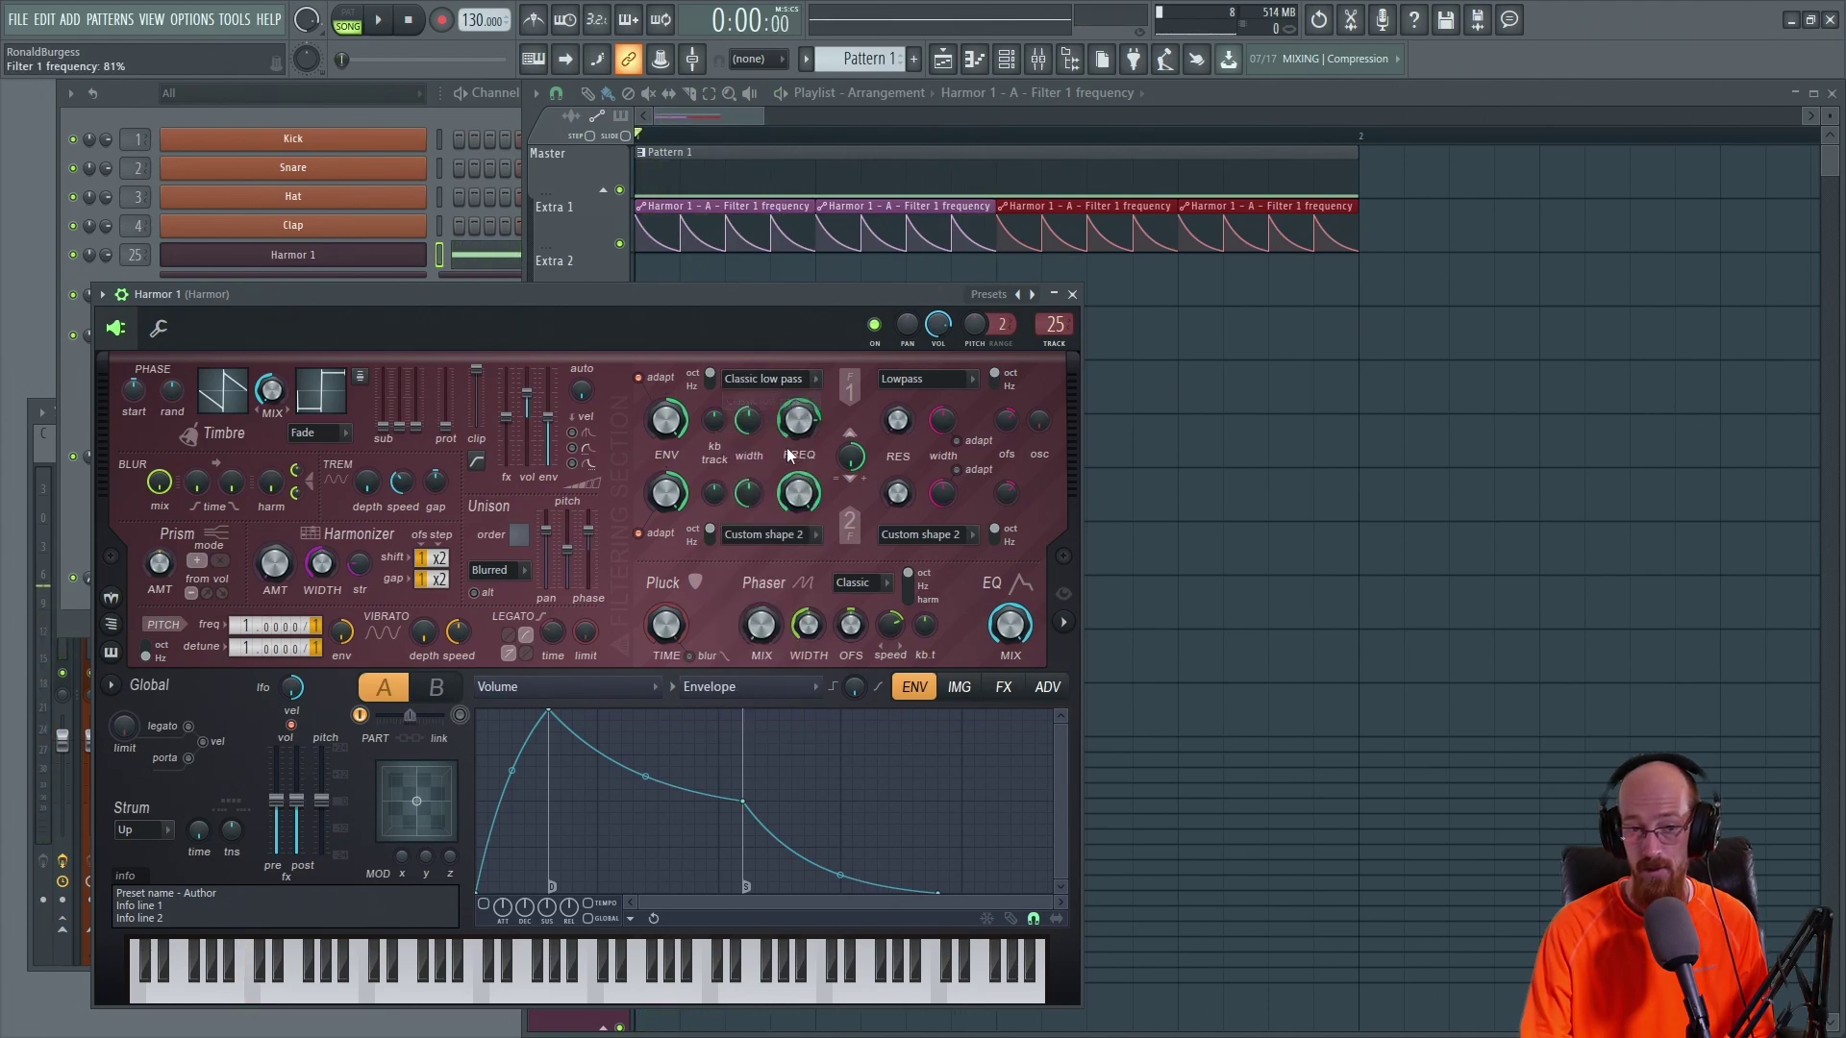
{"action": "key", "text": "space"}
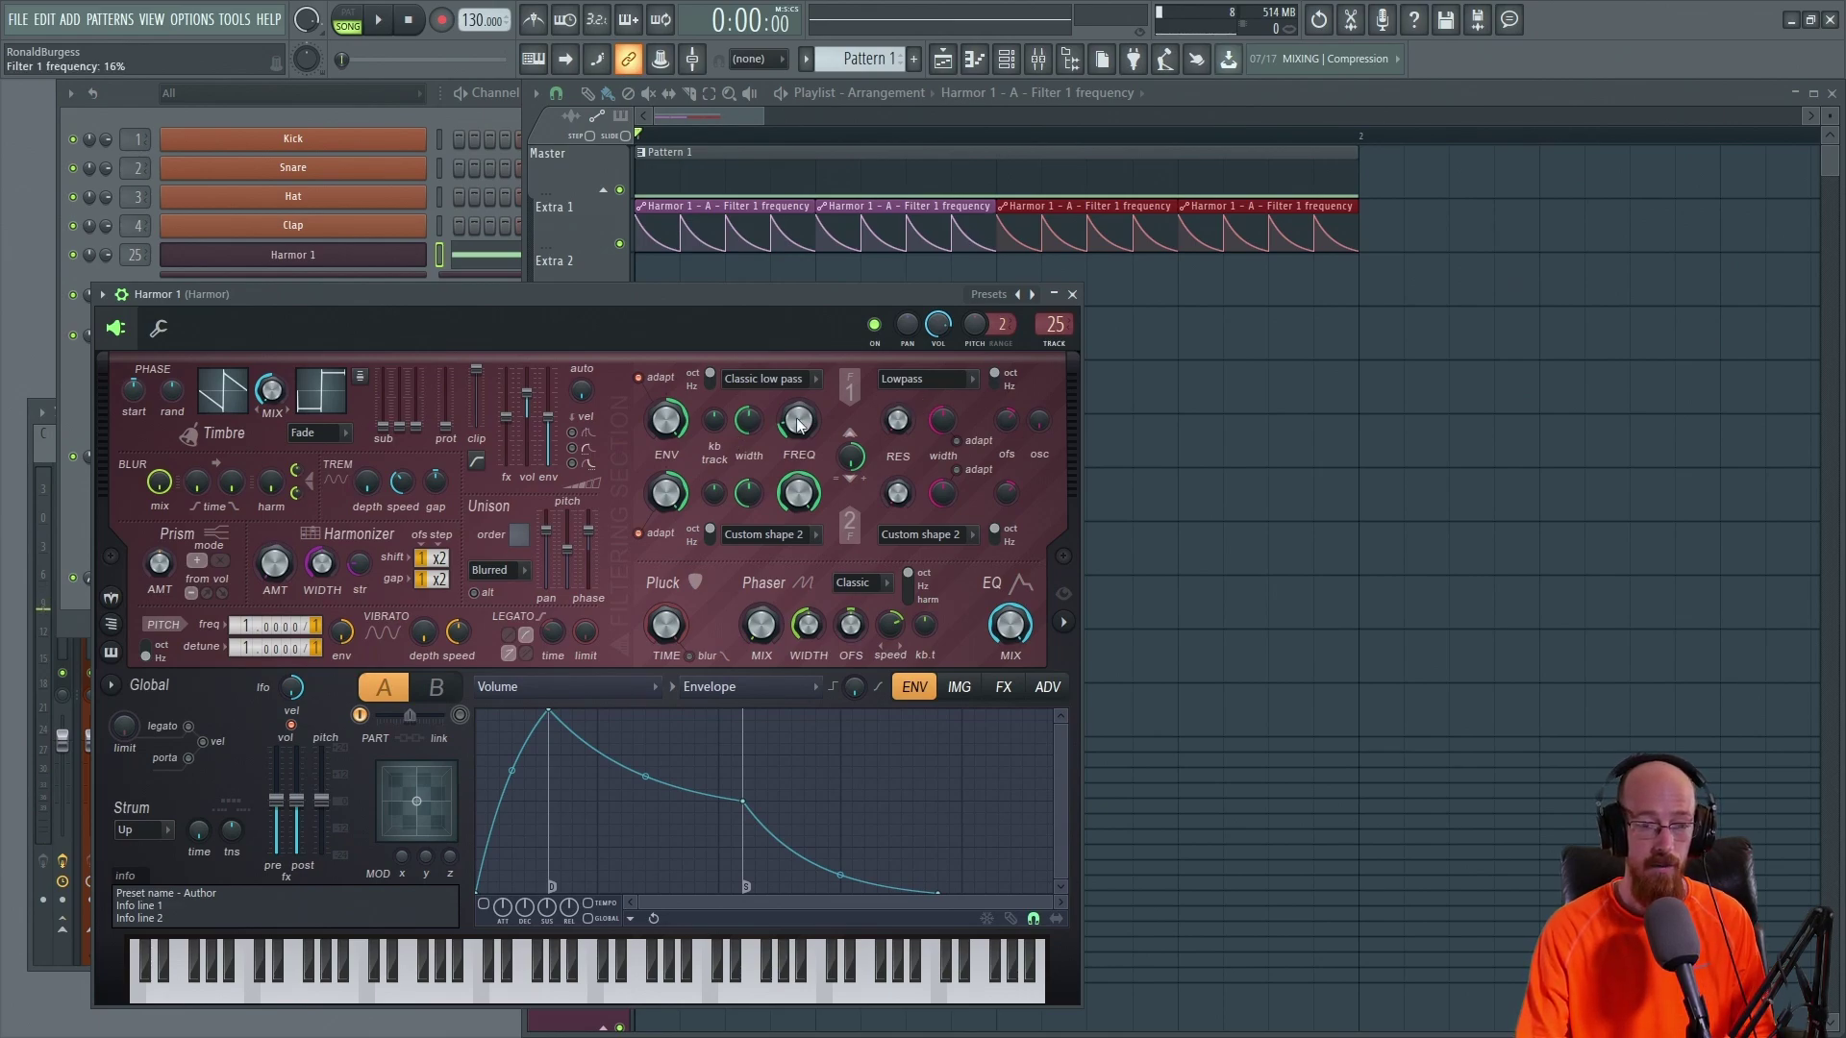
{"action": "left_click", "coordinate": [1072, 294]}
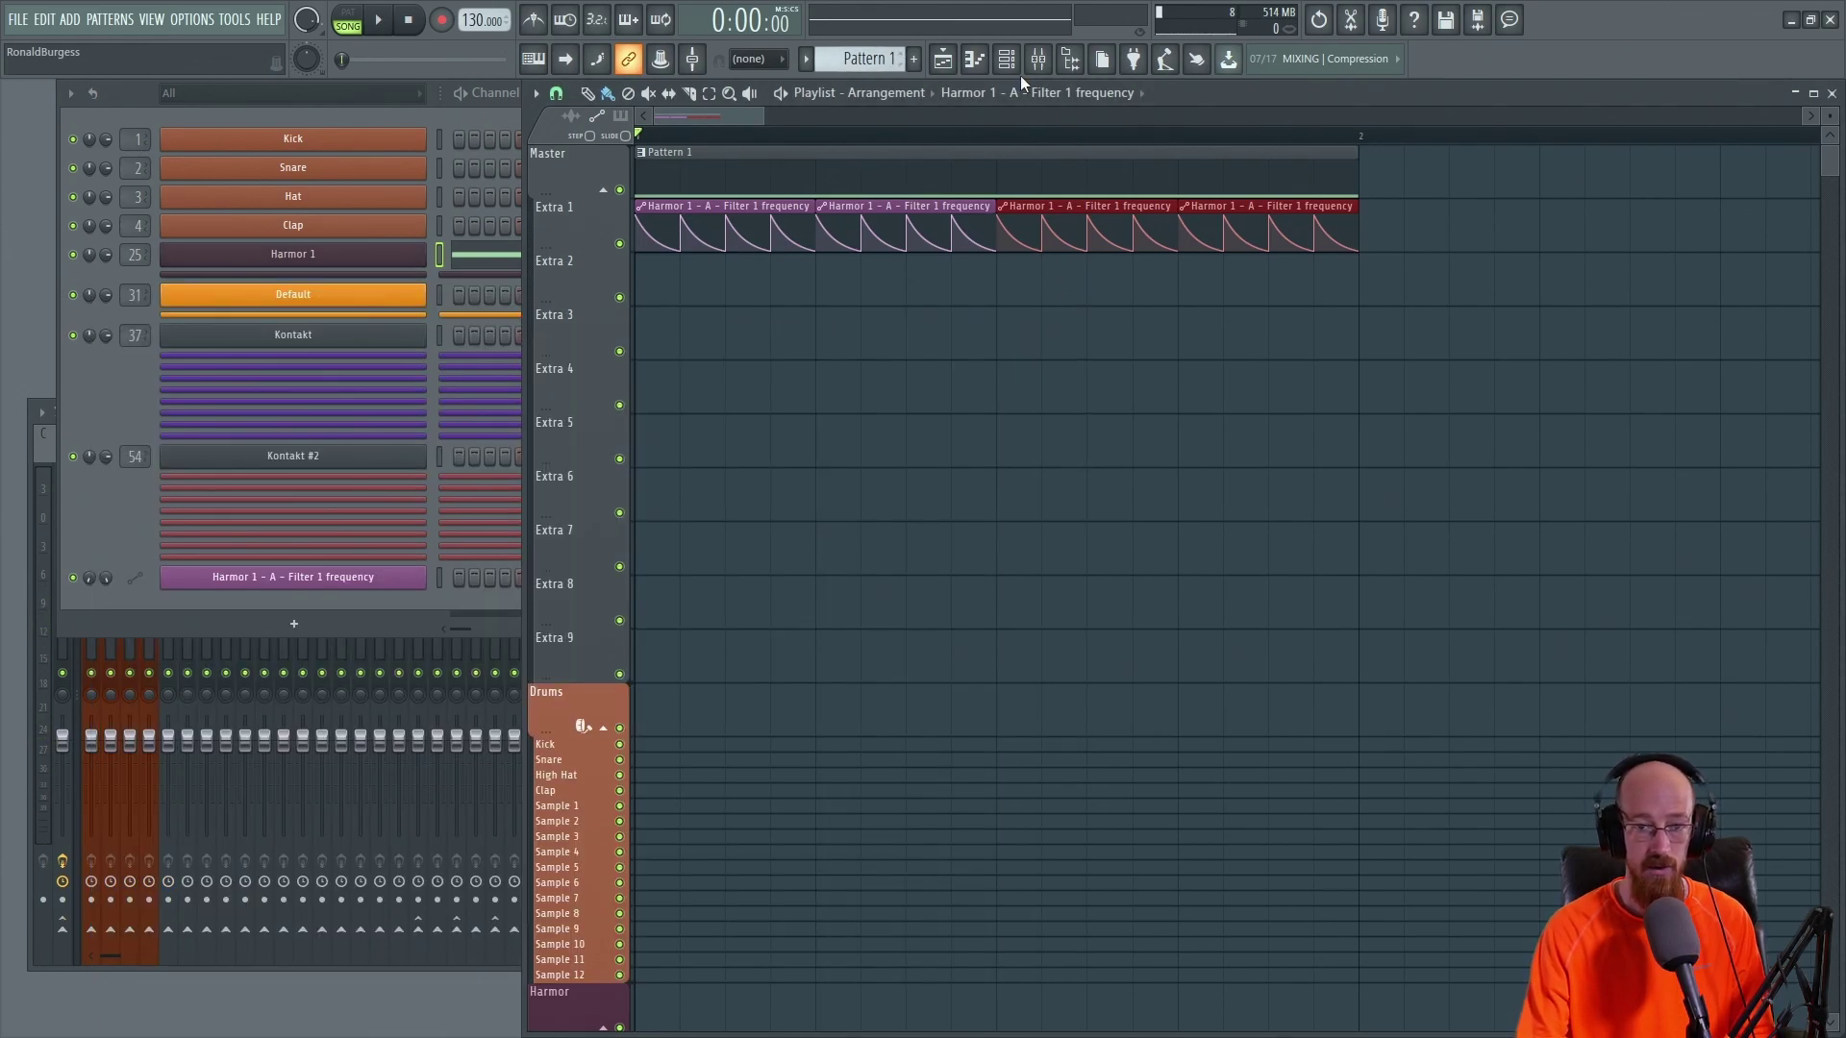
Step: Mute the Extra 1 track holding the filter automation and play the arrangement without it
{"action": "left_click", "coordinate": [620, 244]}
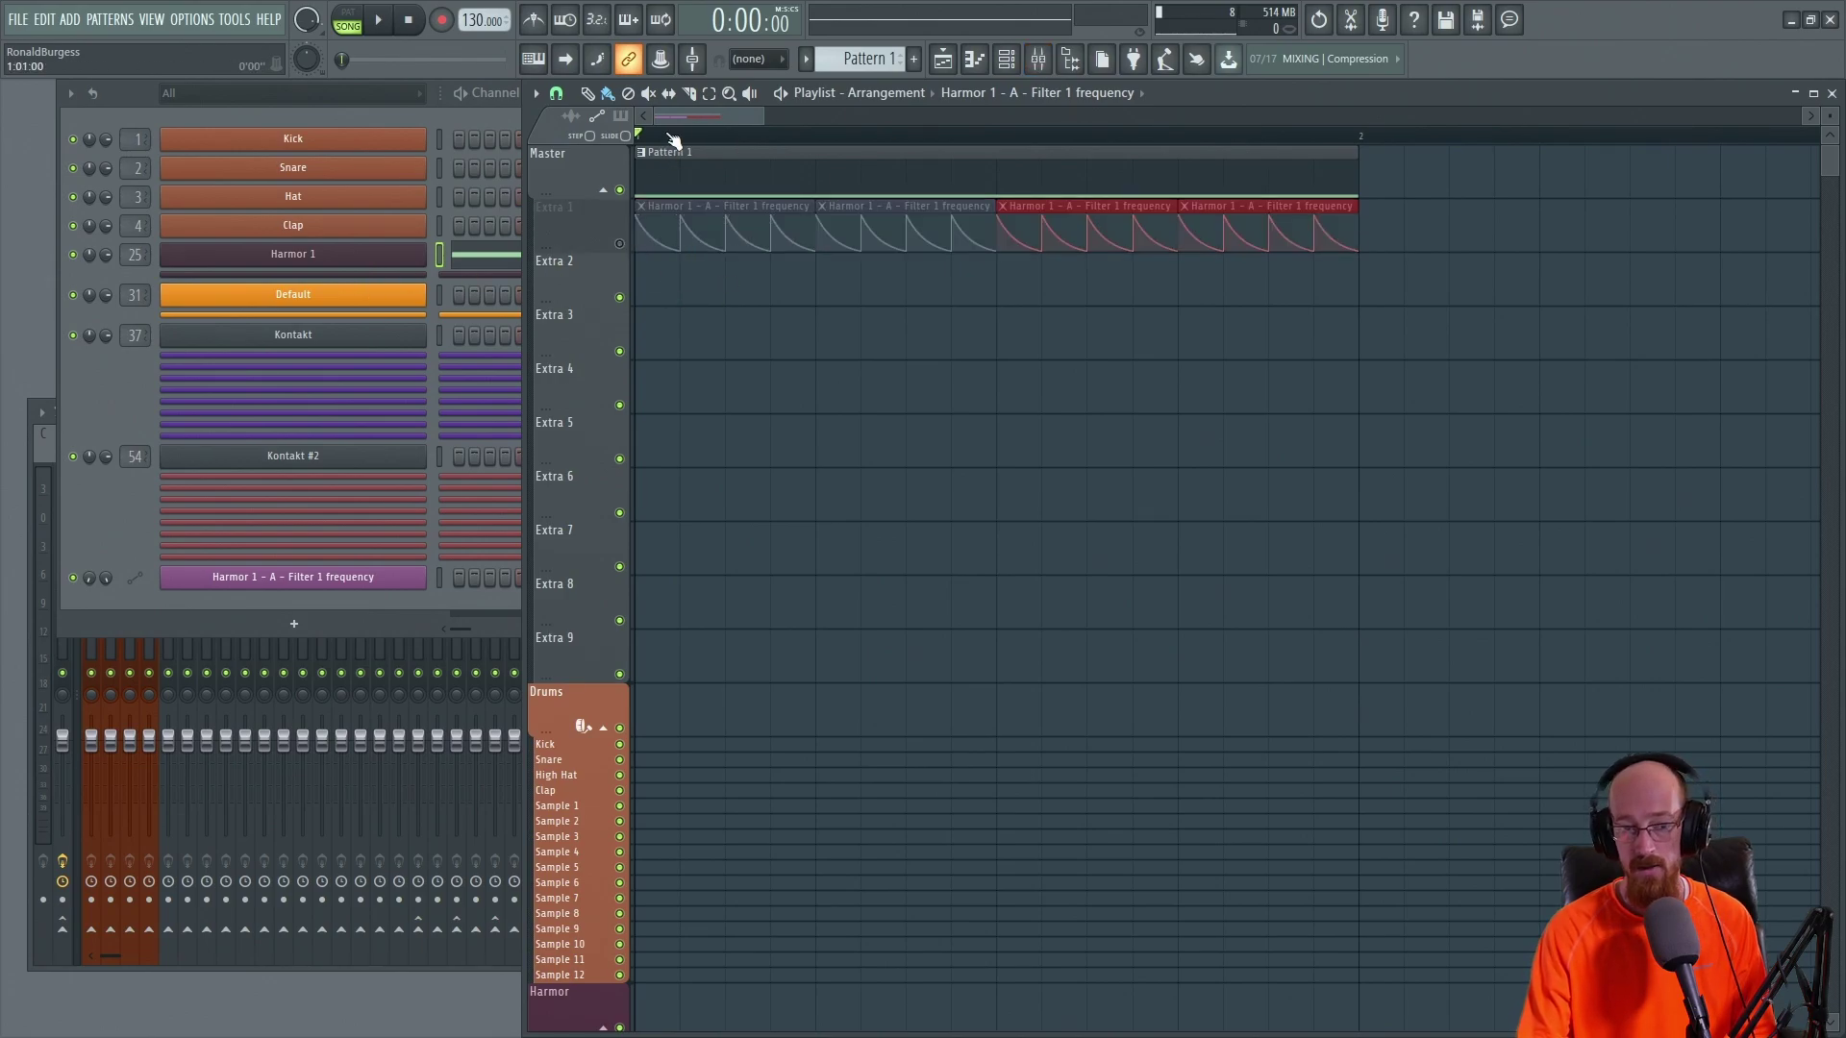
{"action": "key", "text": "space"}
{"action": "key", "text": "space"}
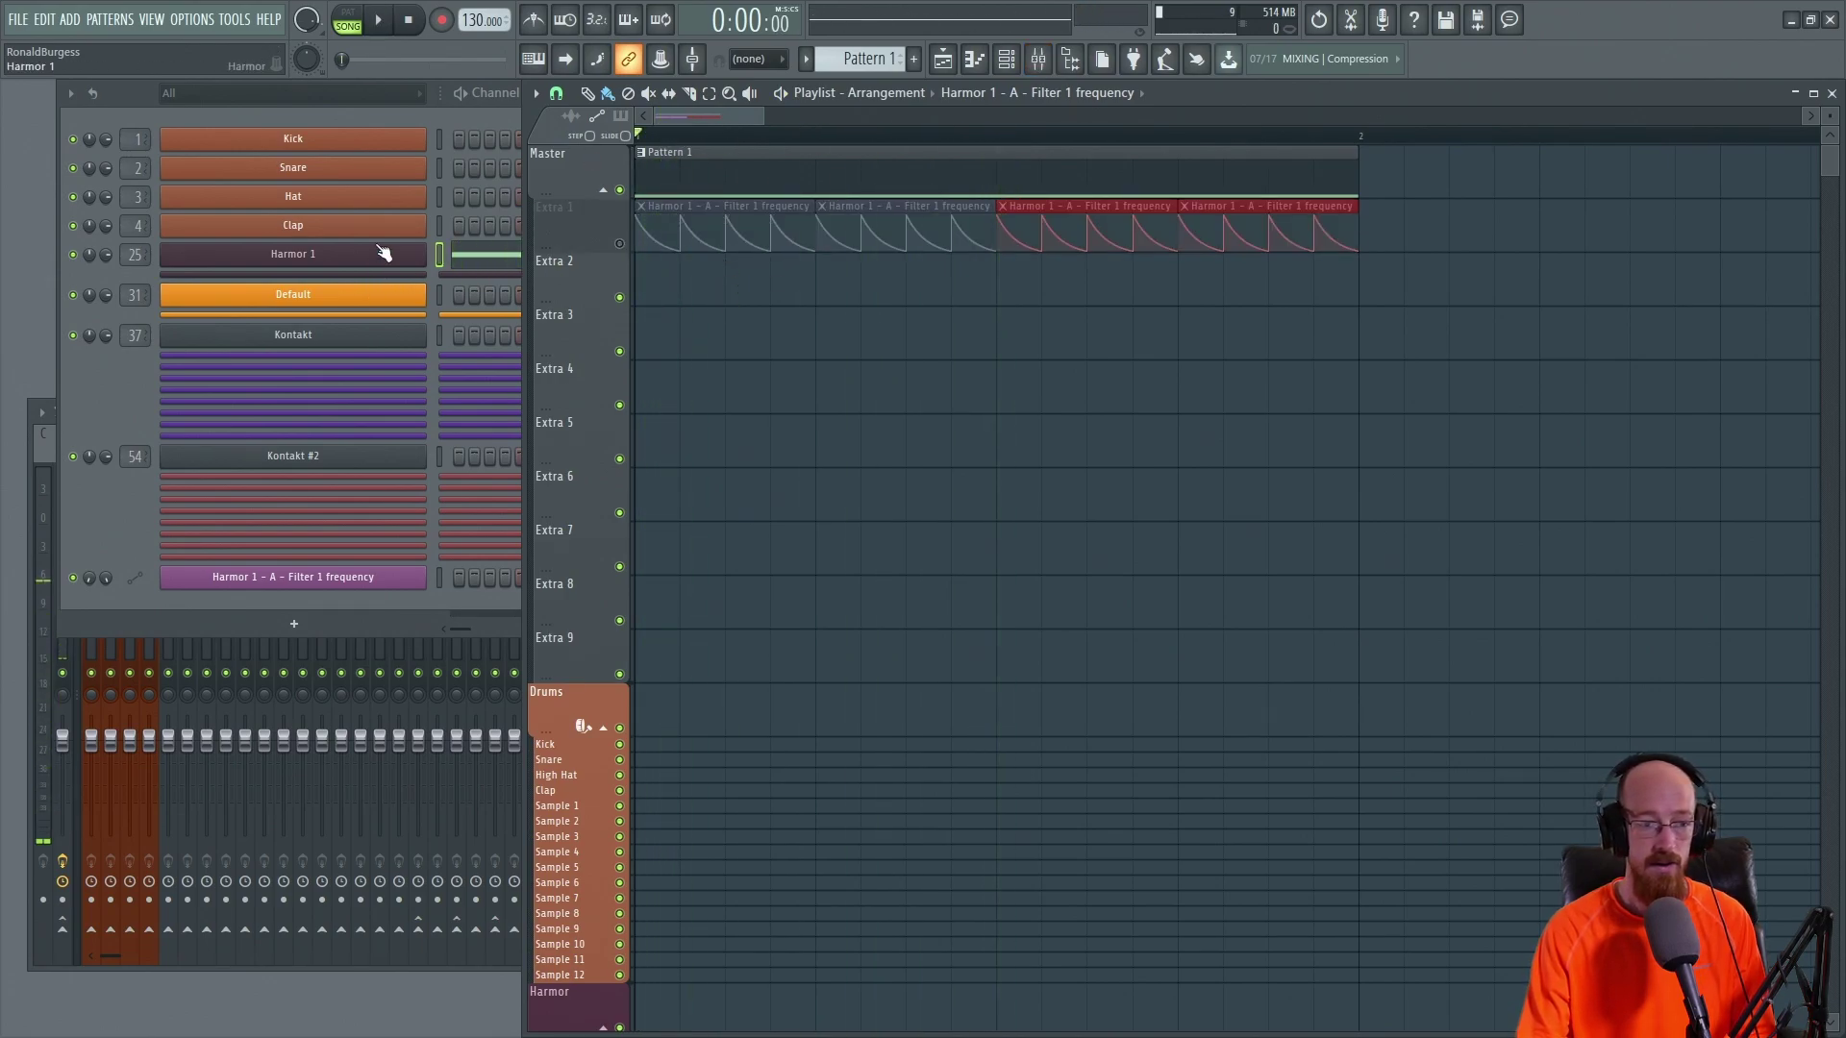
Step: Create an automation clip for the volume multiplier in Harmor 1's levels adjustment settings
{"action": "left_click", "coordinate": [381, 258]}
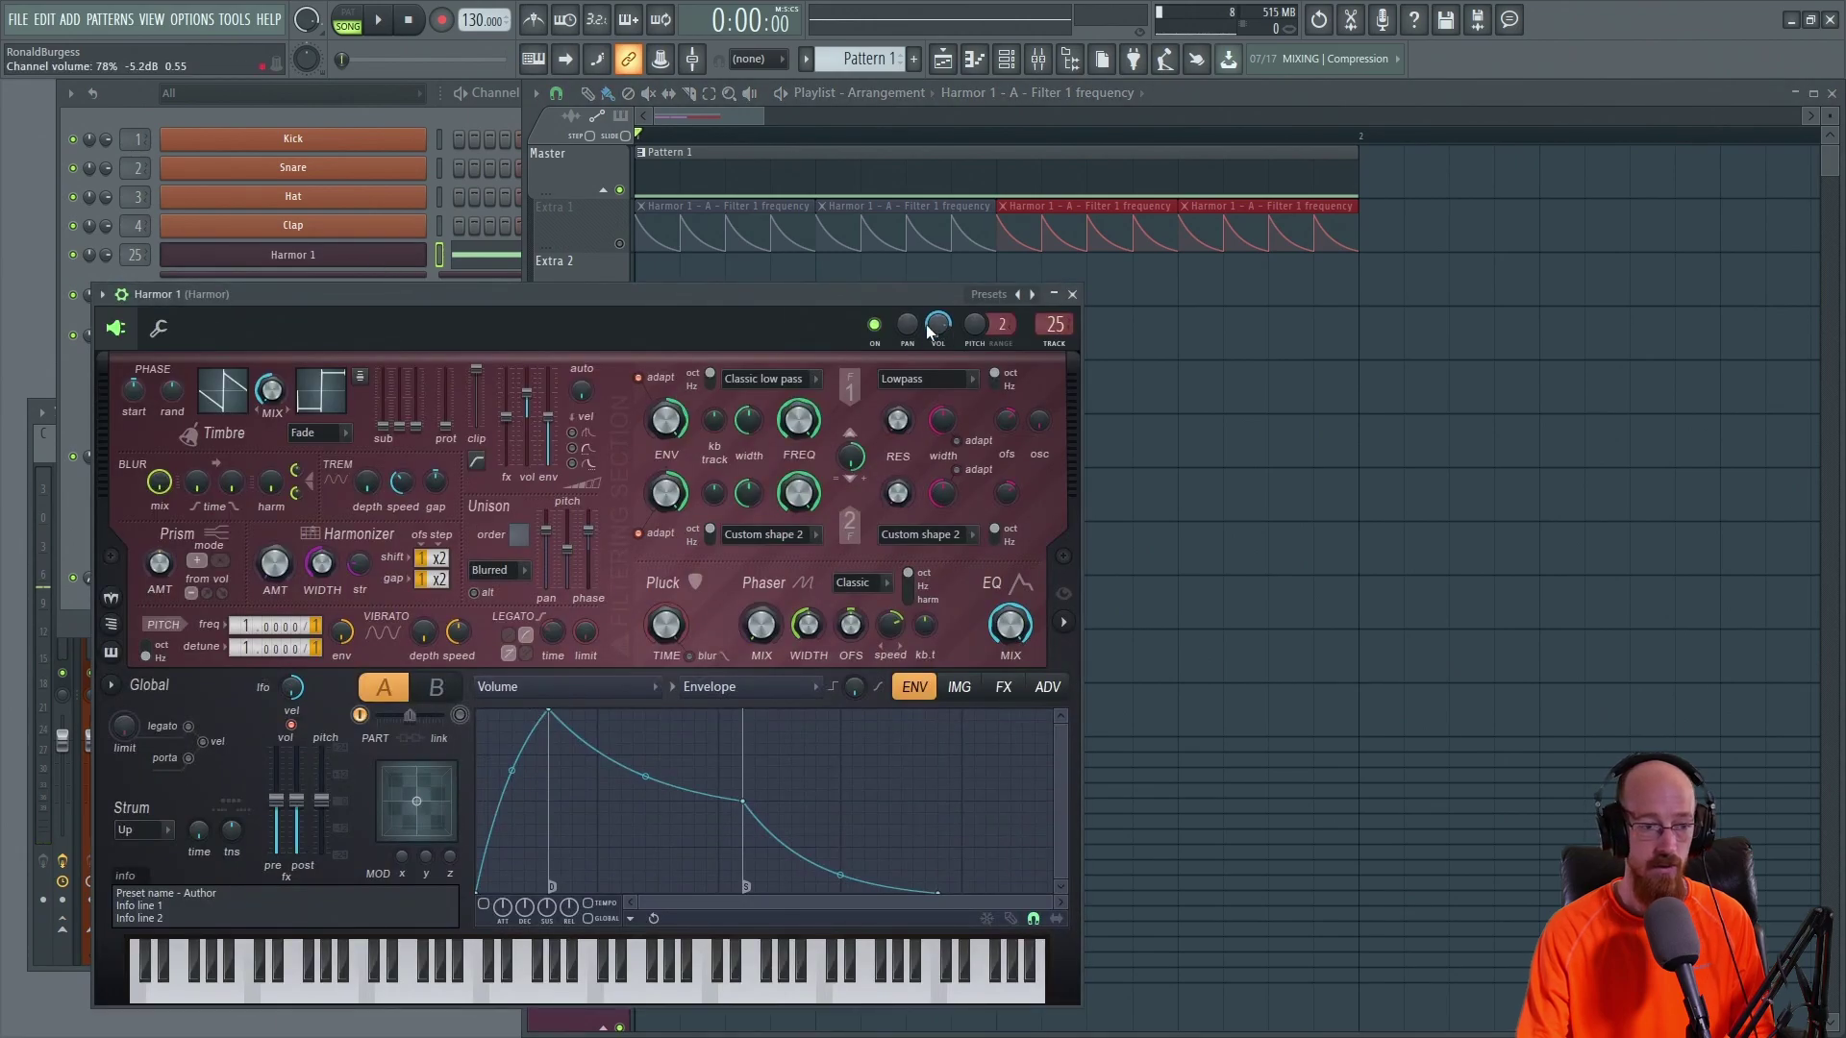
{"action": "left_click", "coordinate": [160, 330]}
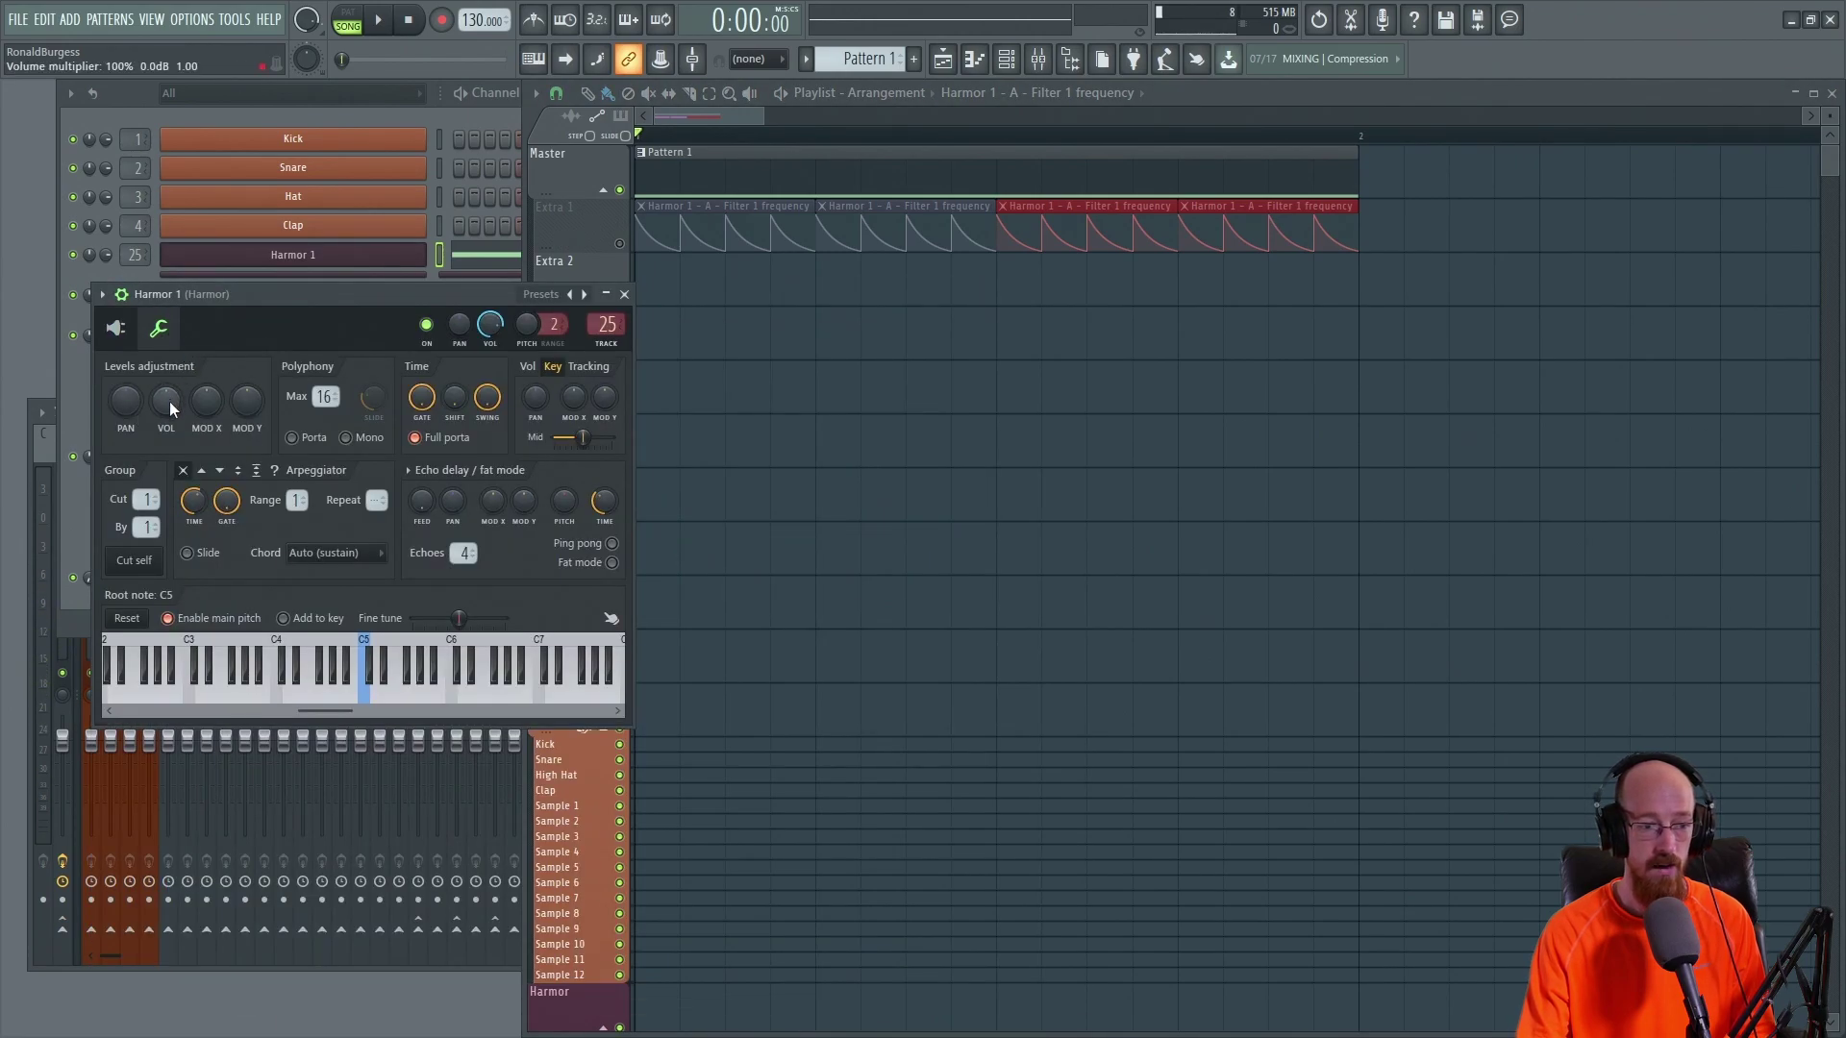
{"action": "right_click", "coordinate": [170, 400]}
{"action": "left_click", "coordinate": [213, 546]}
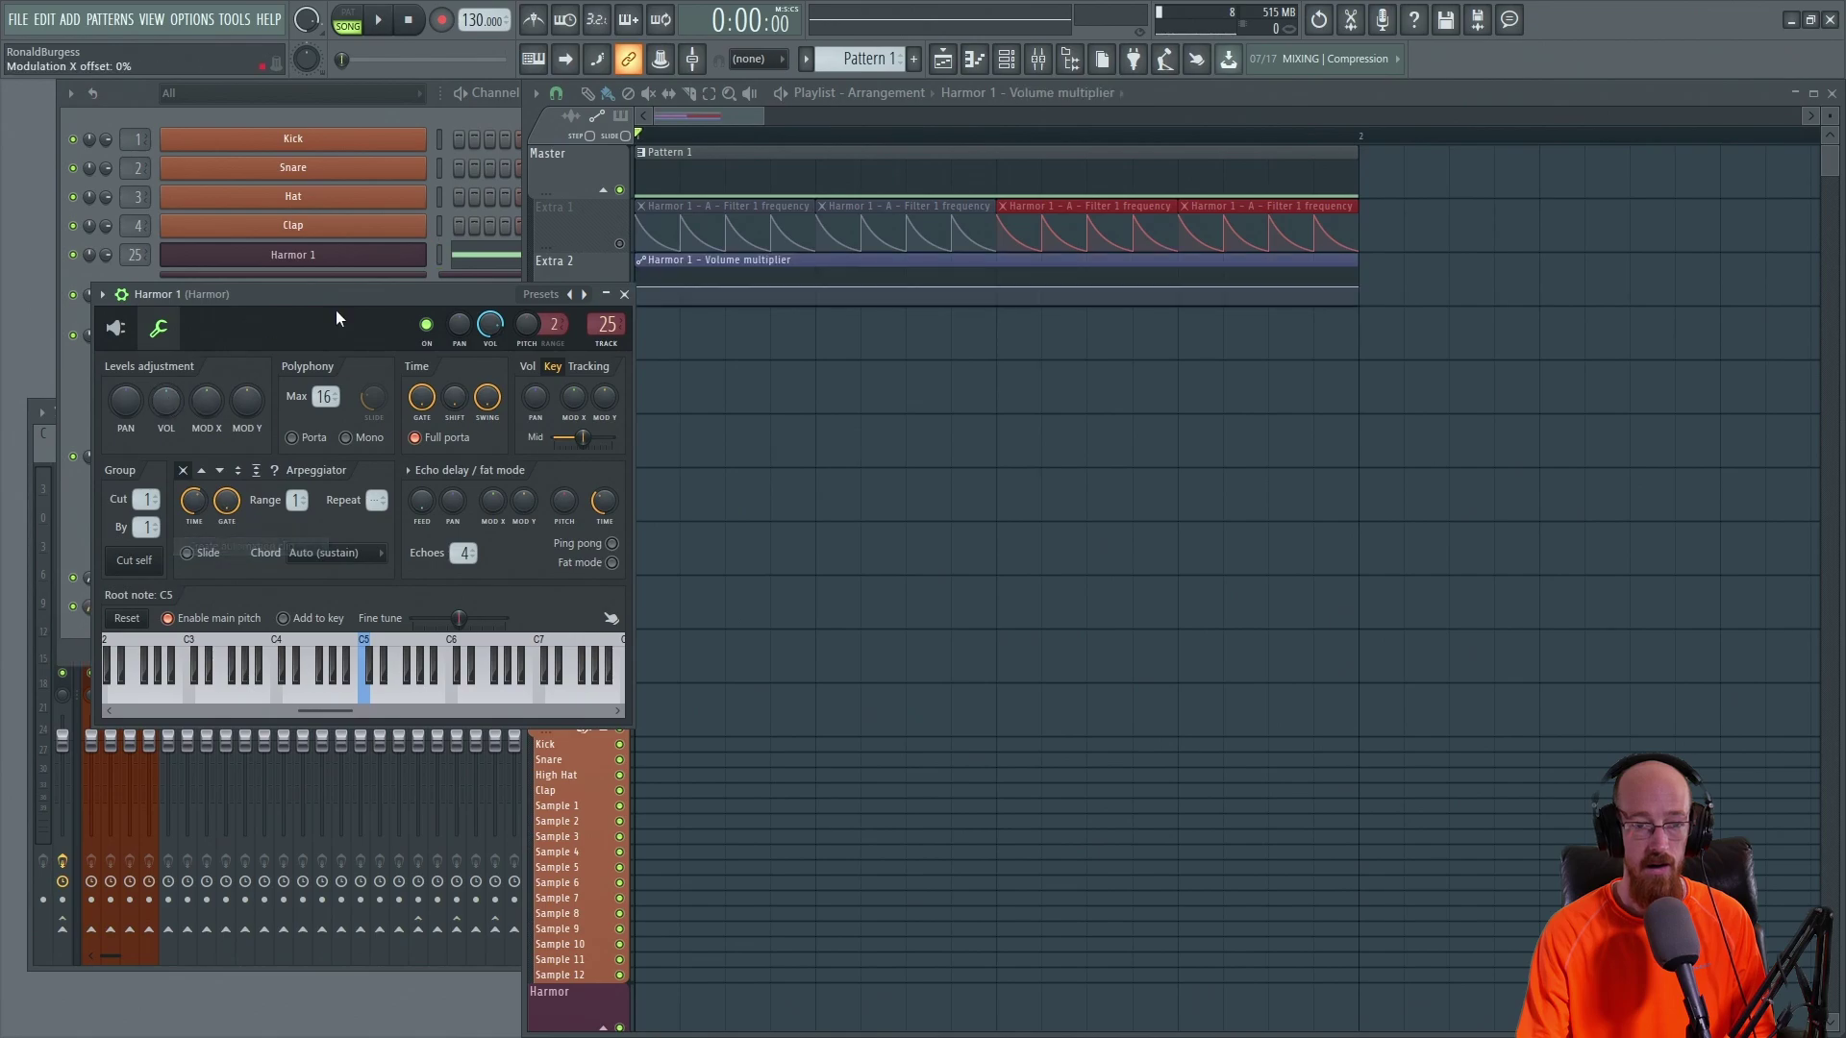
Step: Enlarge the Extra 2 track, shape the Volume multiplier clip's start into one short decay to zero, and cut off the remainder
{"action": "left_click", "coordinate": [615, 261]}
{"action": "left_click_drag", "start_coordinate": [590, 297], "coordinate": [681, 419]}
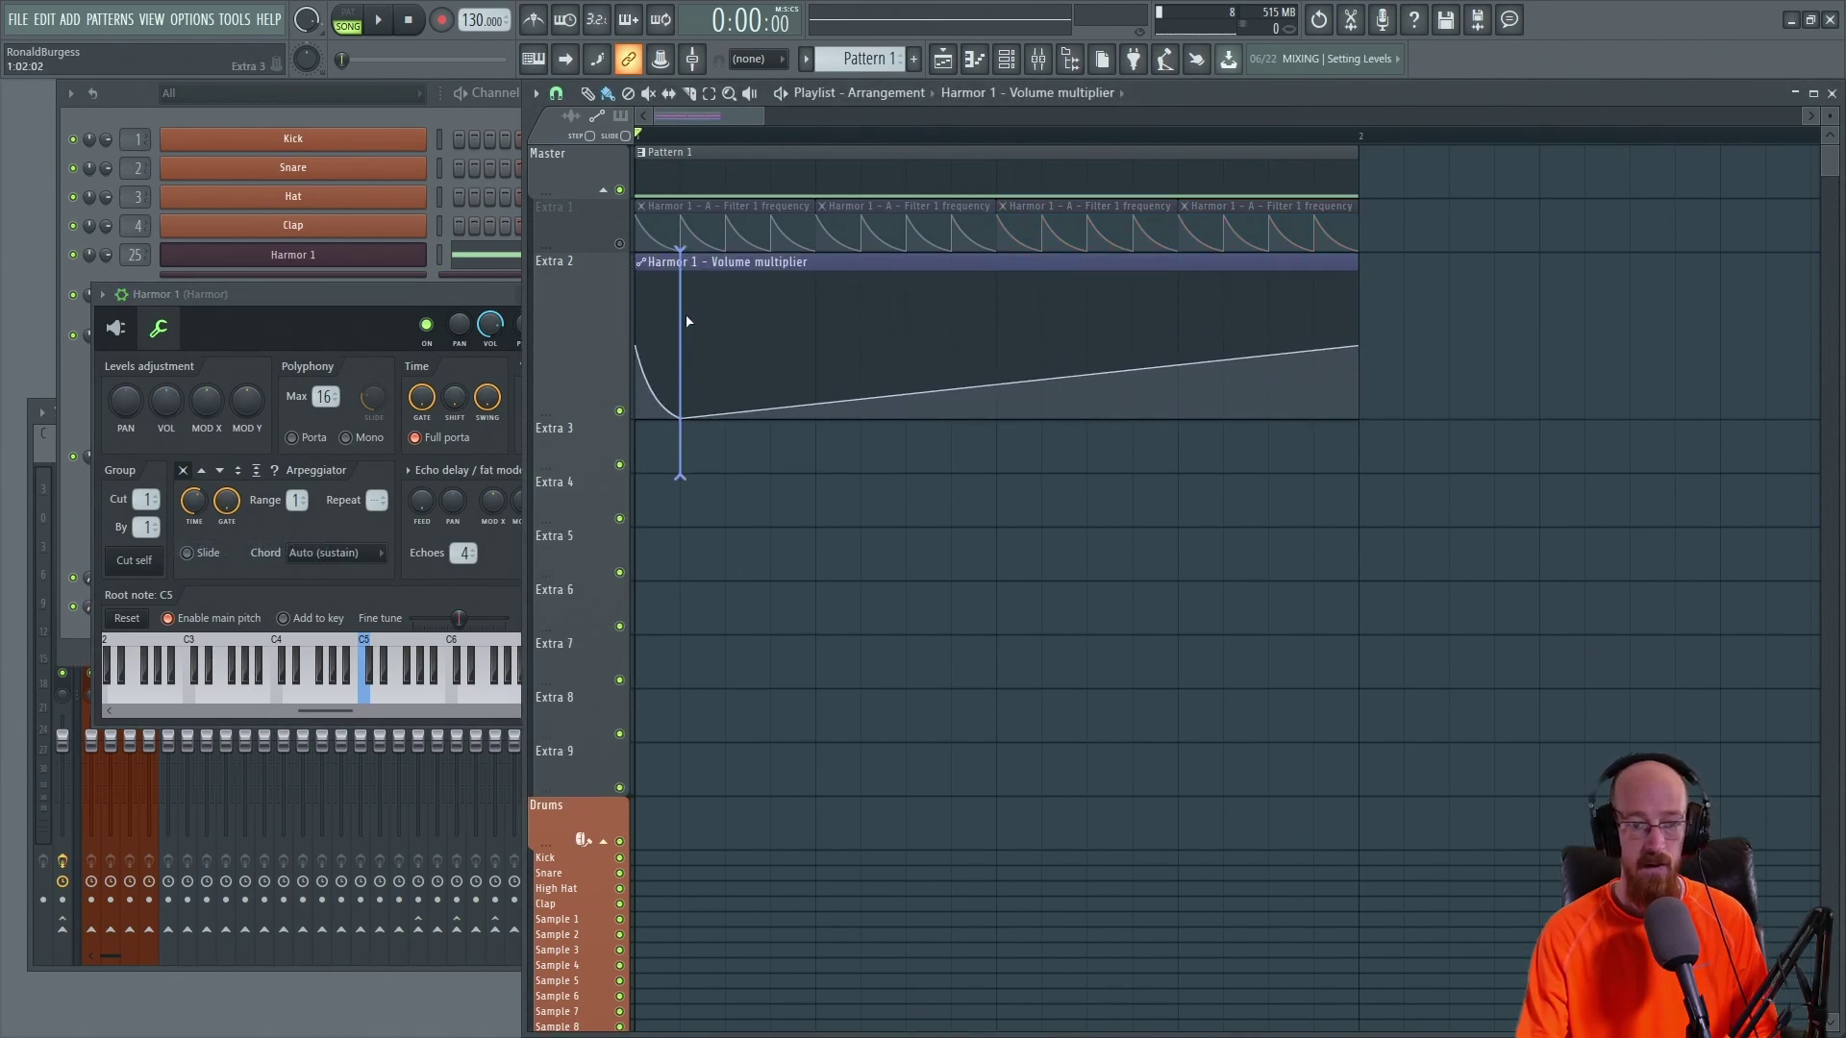
{"action": "left_click_drag", "start_coordinate": [687, 321], "coordinate": [686, 288]}
{"action": "right_click", "coordinate": [741, 267]}
Step: Repeat the short Volume multiplier decay clip along the Extra 2 track until it fills the whole bar
{"action": "left_click_drag", "start_coordinate": [713, 352], "coordinate": [655, 352]}
{"action": "key", "text": "ctrl+b"}
{"action": "key", "text": "ctrl+b"}
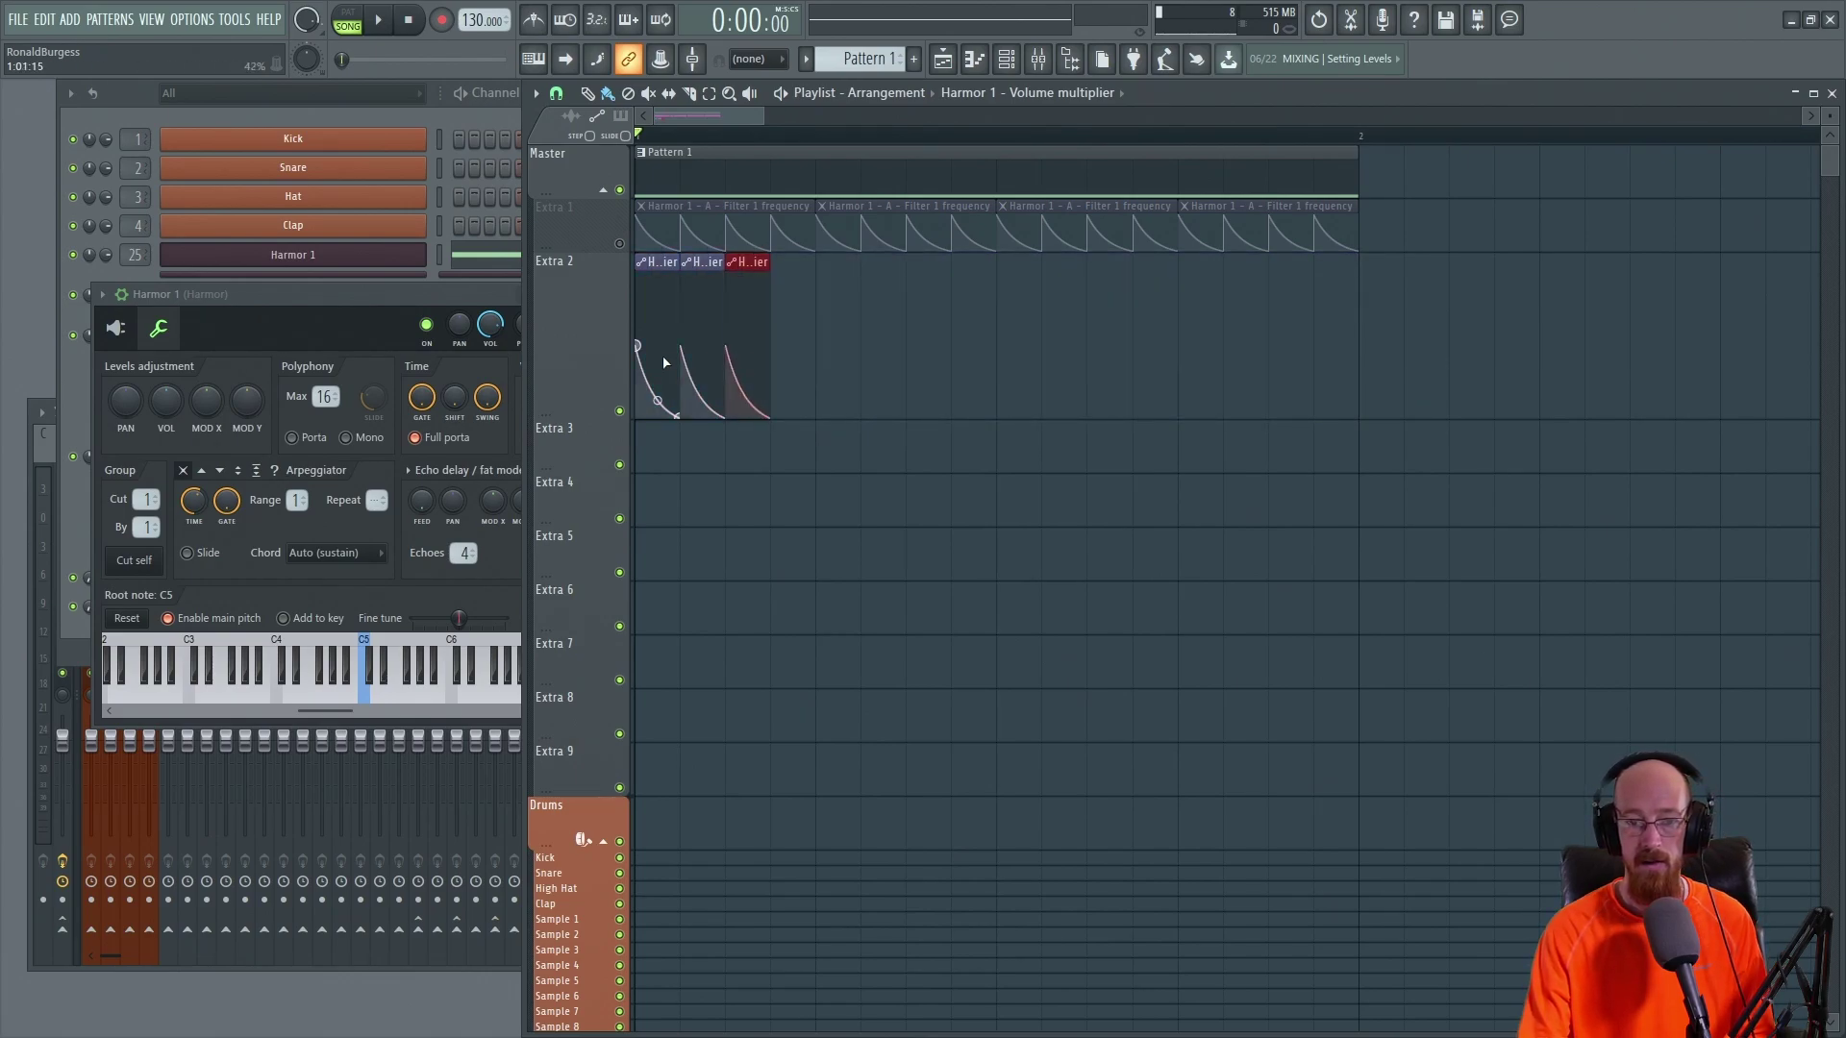
{"action": "key", "text": "ctrl+b"}
{"action": "key", "text": "ctrl+b"}
{"action": "key", "text": "ctrl+b"}
{"action": "key", "text": "ctrl+b"}
{"action": "key", "text": "ctrl+b"}
{"action": "key", "text": "ctrl+b"}
{"action": "key", "text": "ctrl+b"}
{"action": "key", "text": "ctrl+b"}
{"action": "key", "text": "ctrl+b"}
{"action": "key", "text": "ctrl+b"}
{"action": "key", "text": "ctrl+b"}
{"action": "key", "text": "ctrl+b"}
{"action": "key", "text": "ctrl+b"}
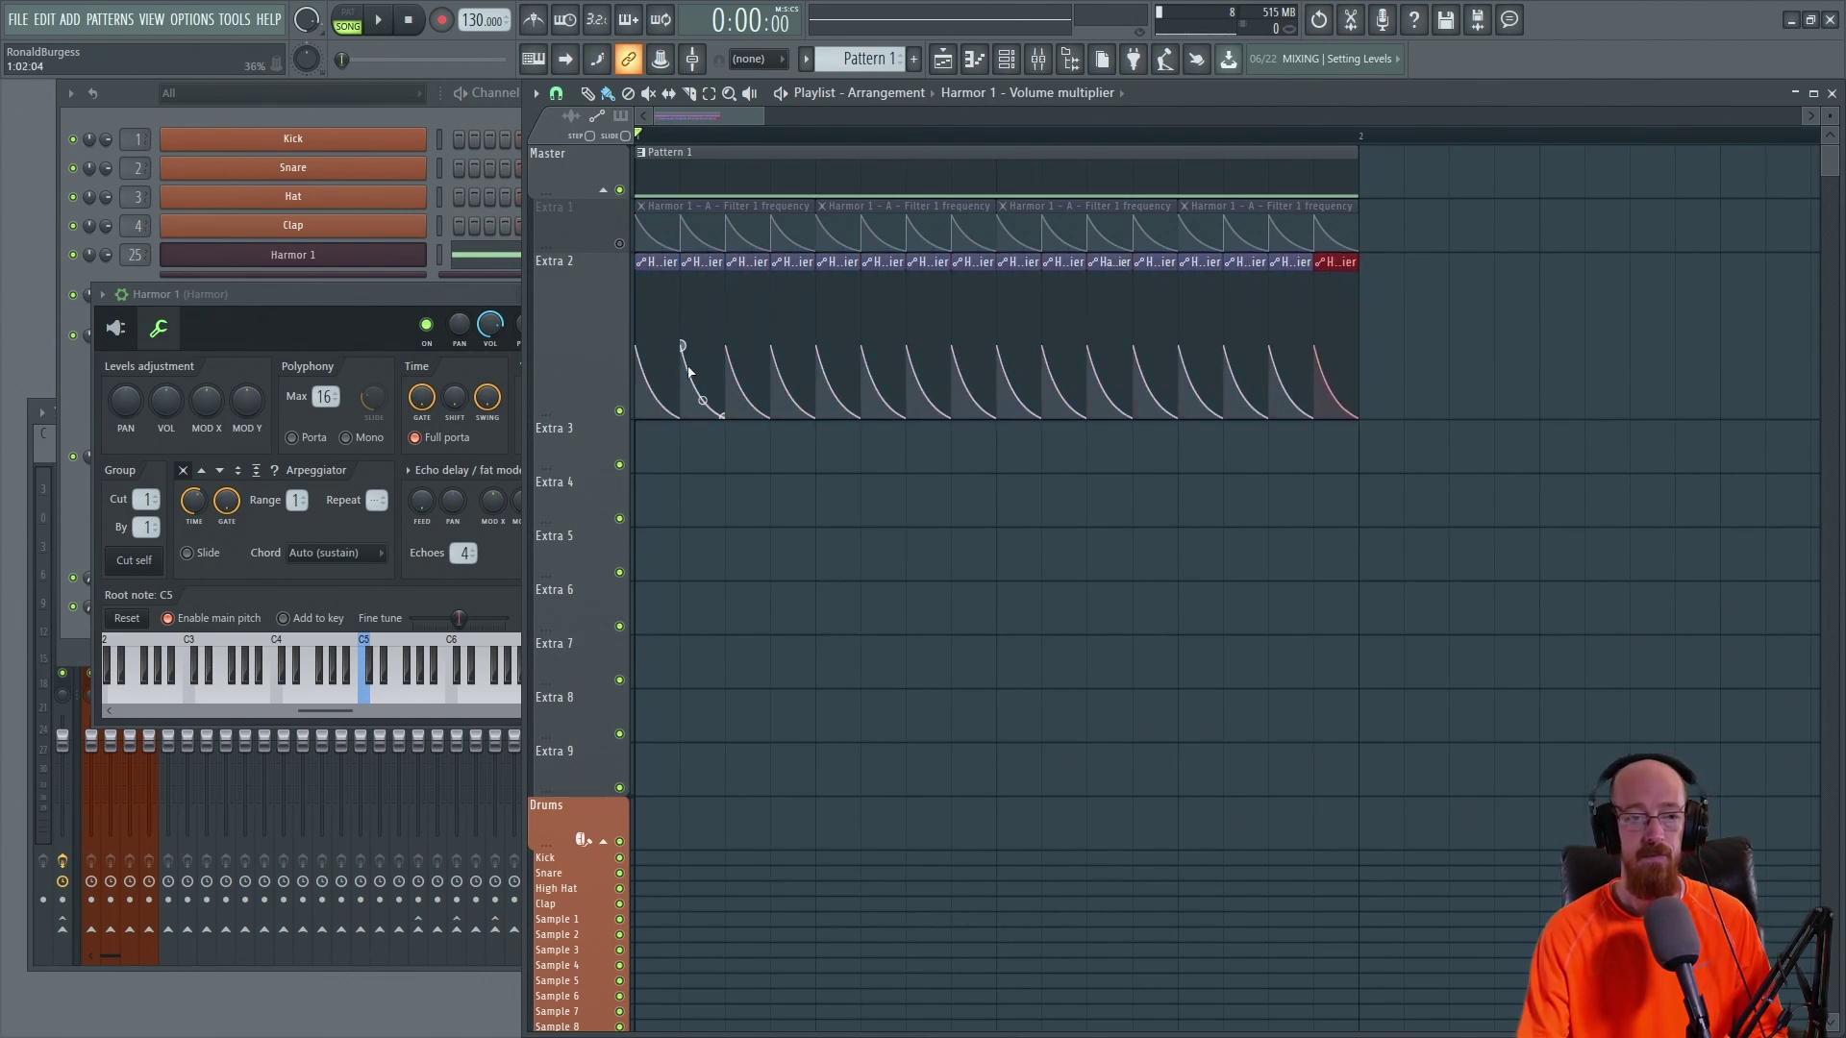
Step: Play the arrangement twice to hear the repeated volume decays on the Harmor note
{"action": "key", "text": "space"}
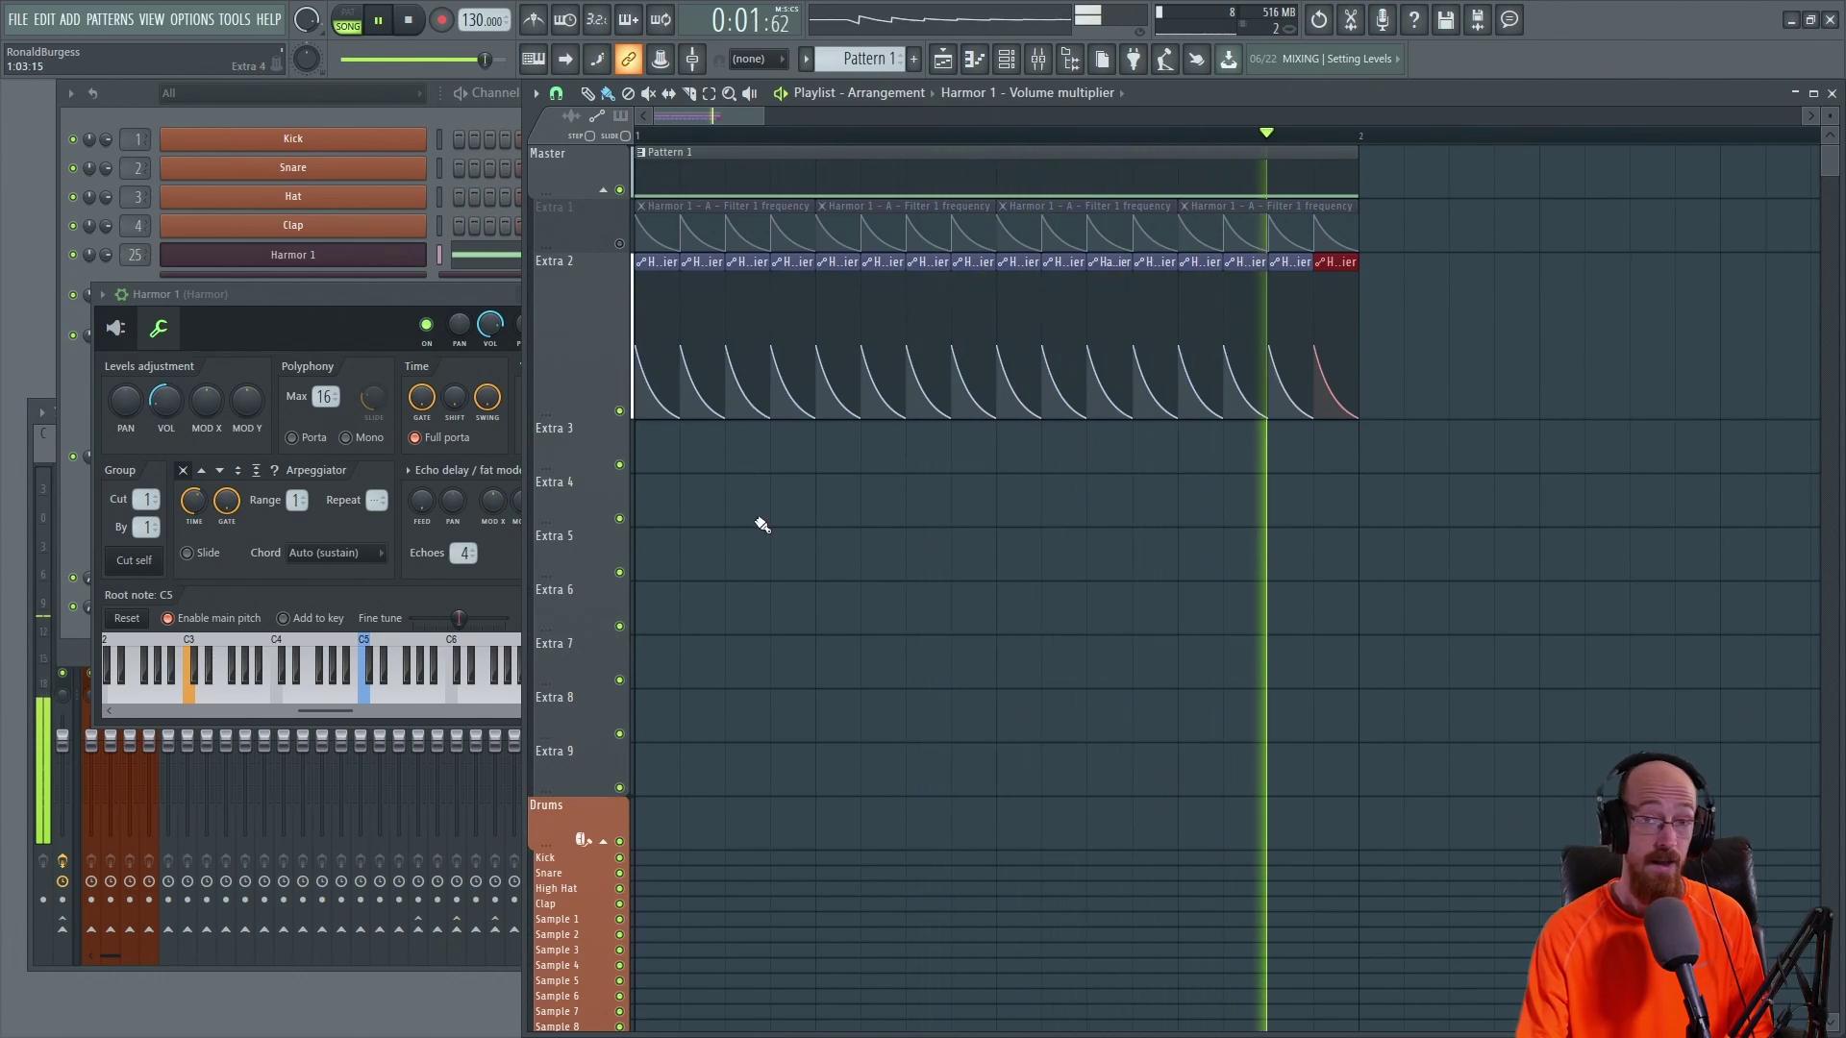
{"action": "key", "text": "space"}
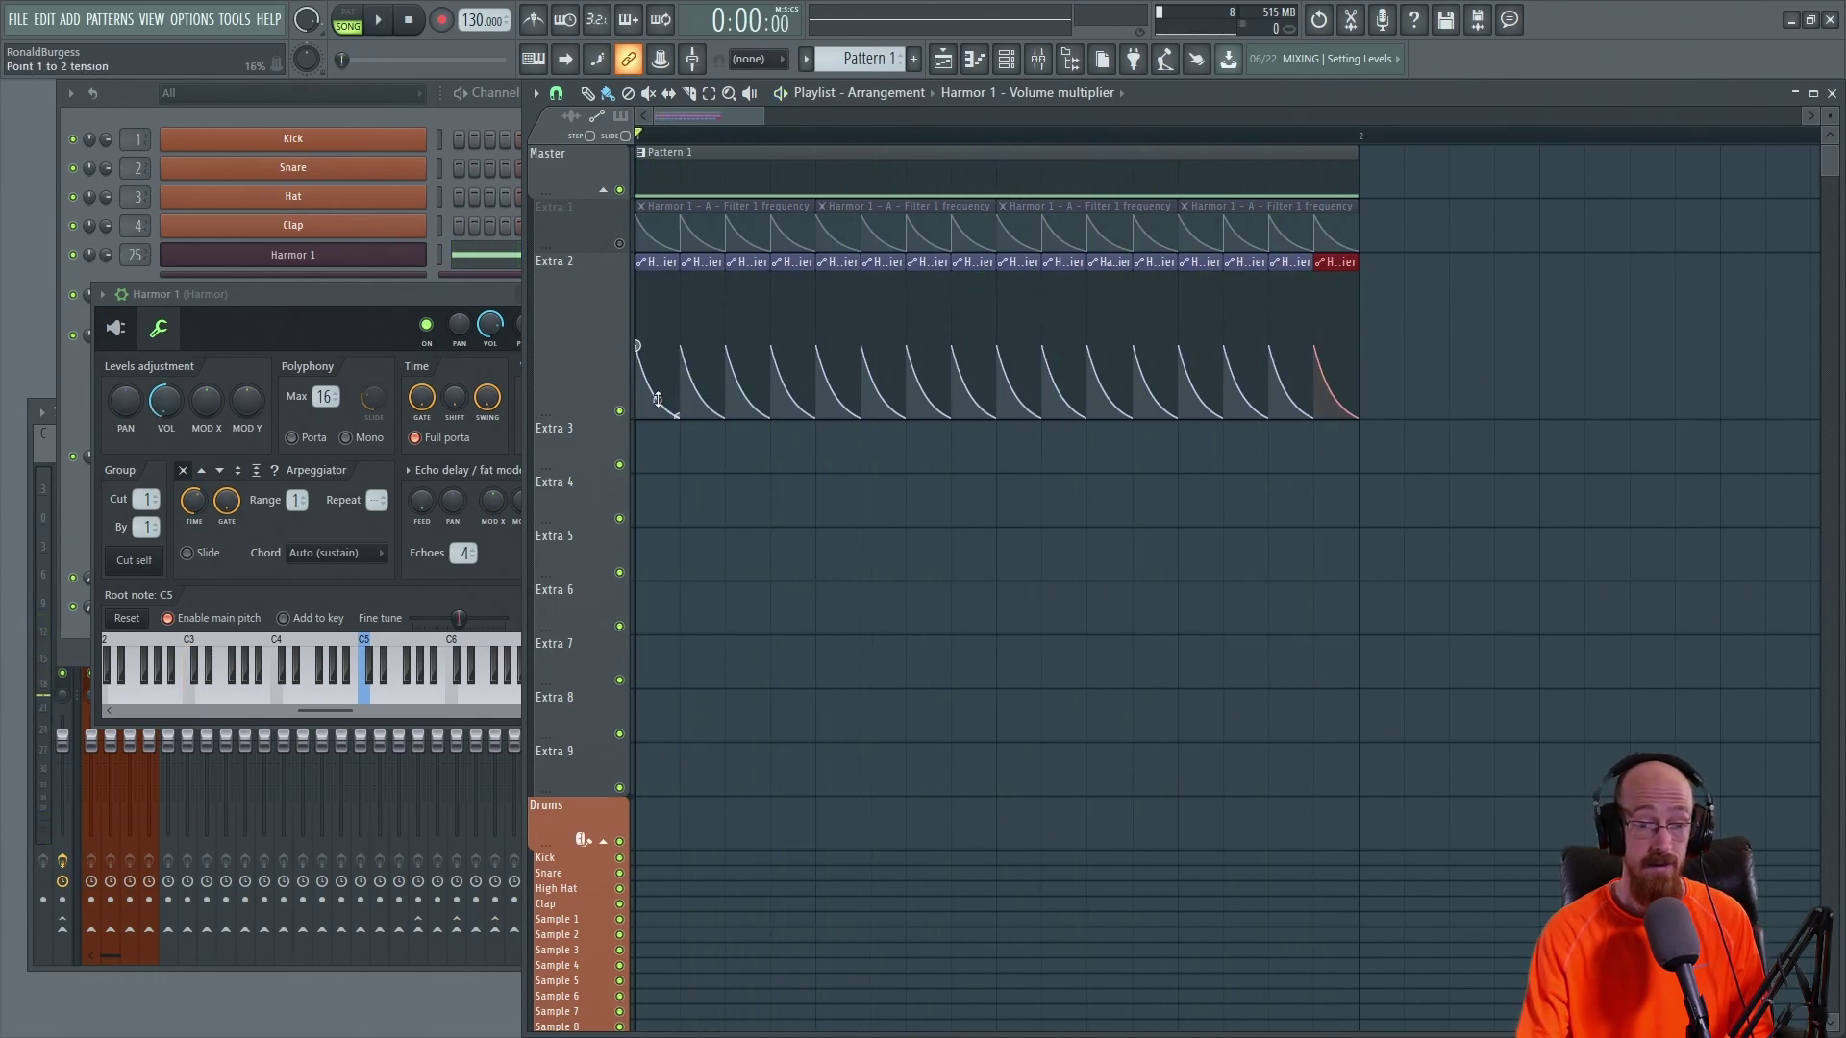
{"action": "key", "text": "space"}
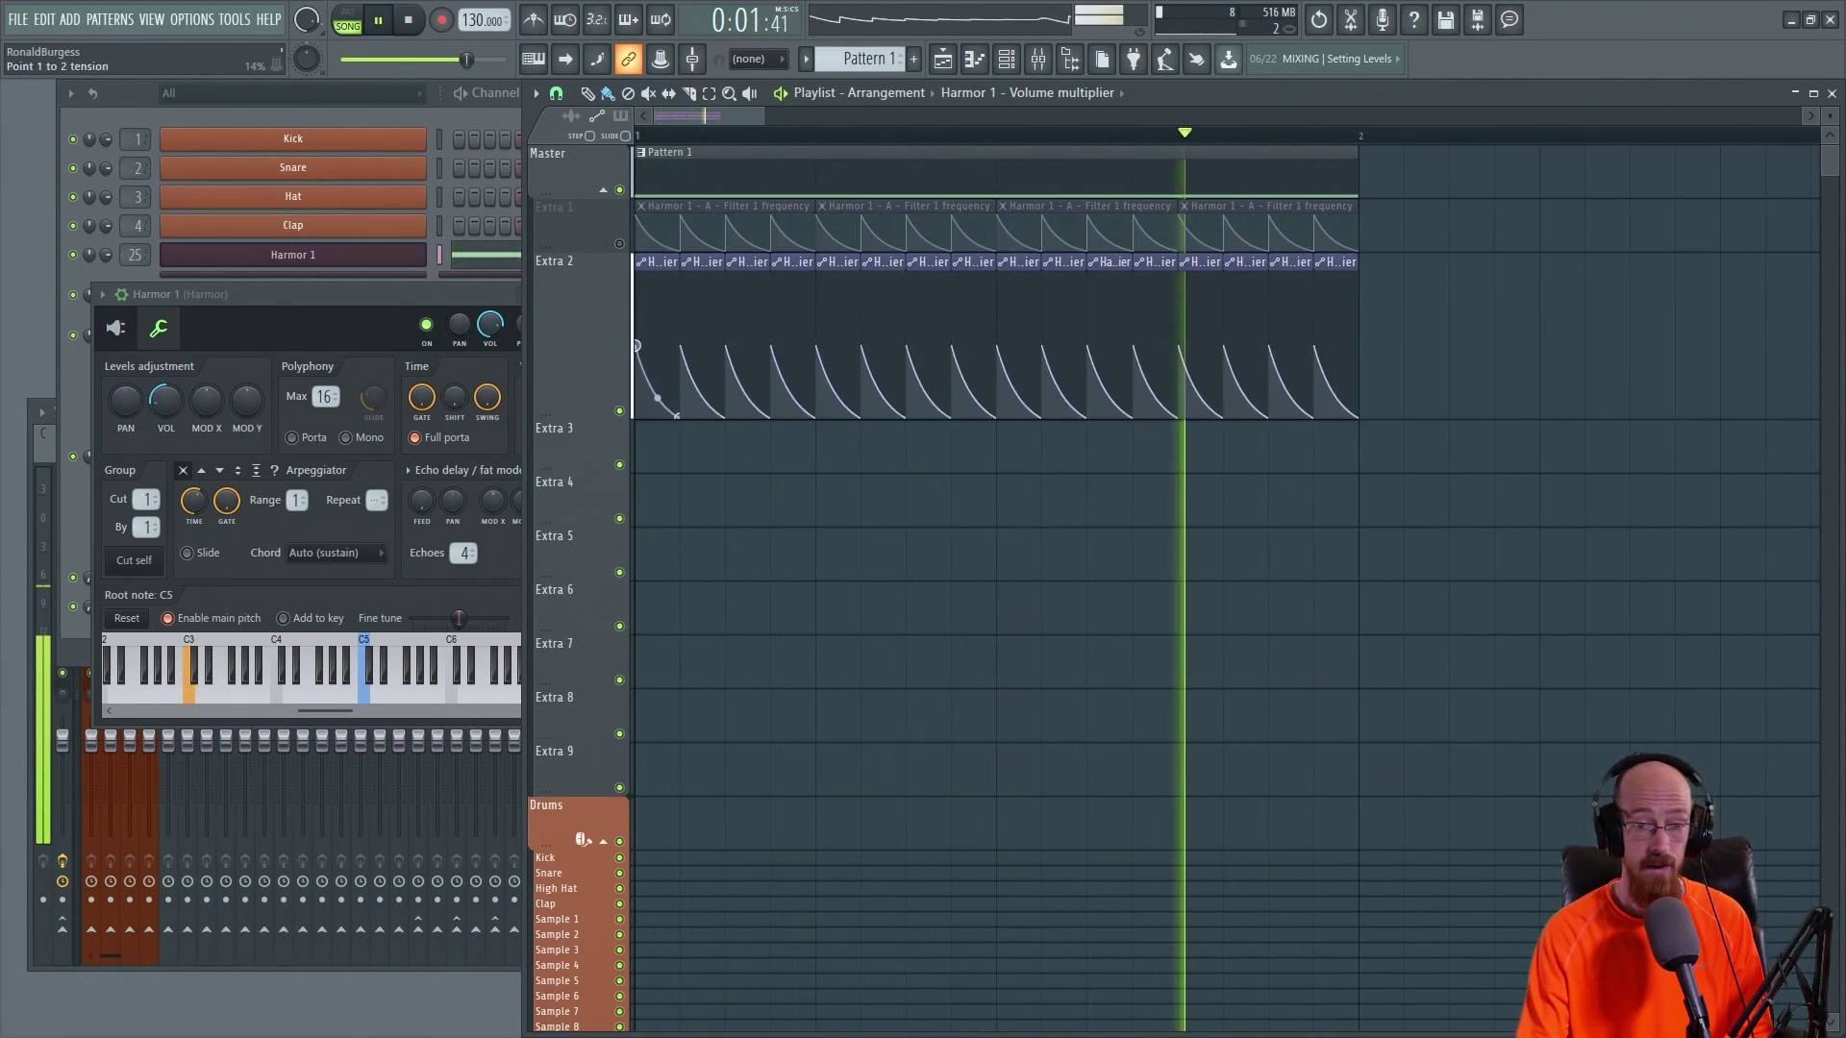
{"action": "key", "text": "space"}
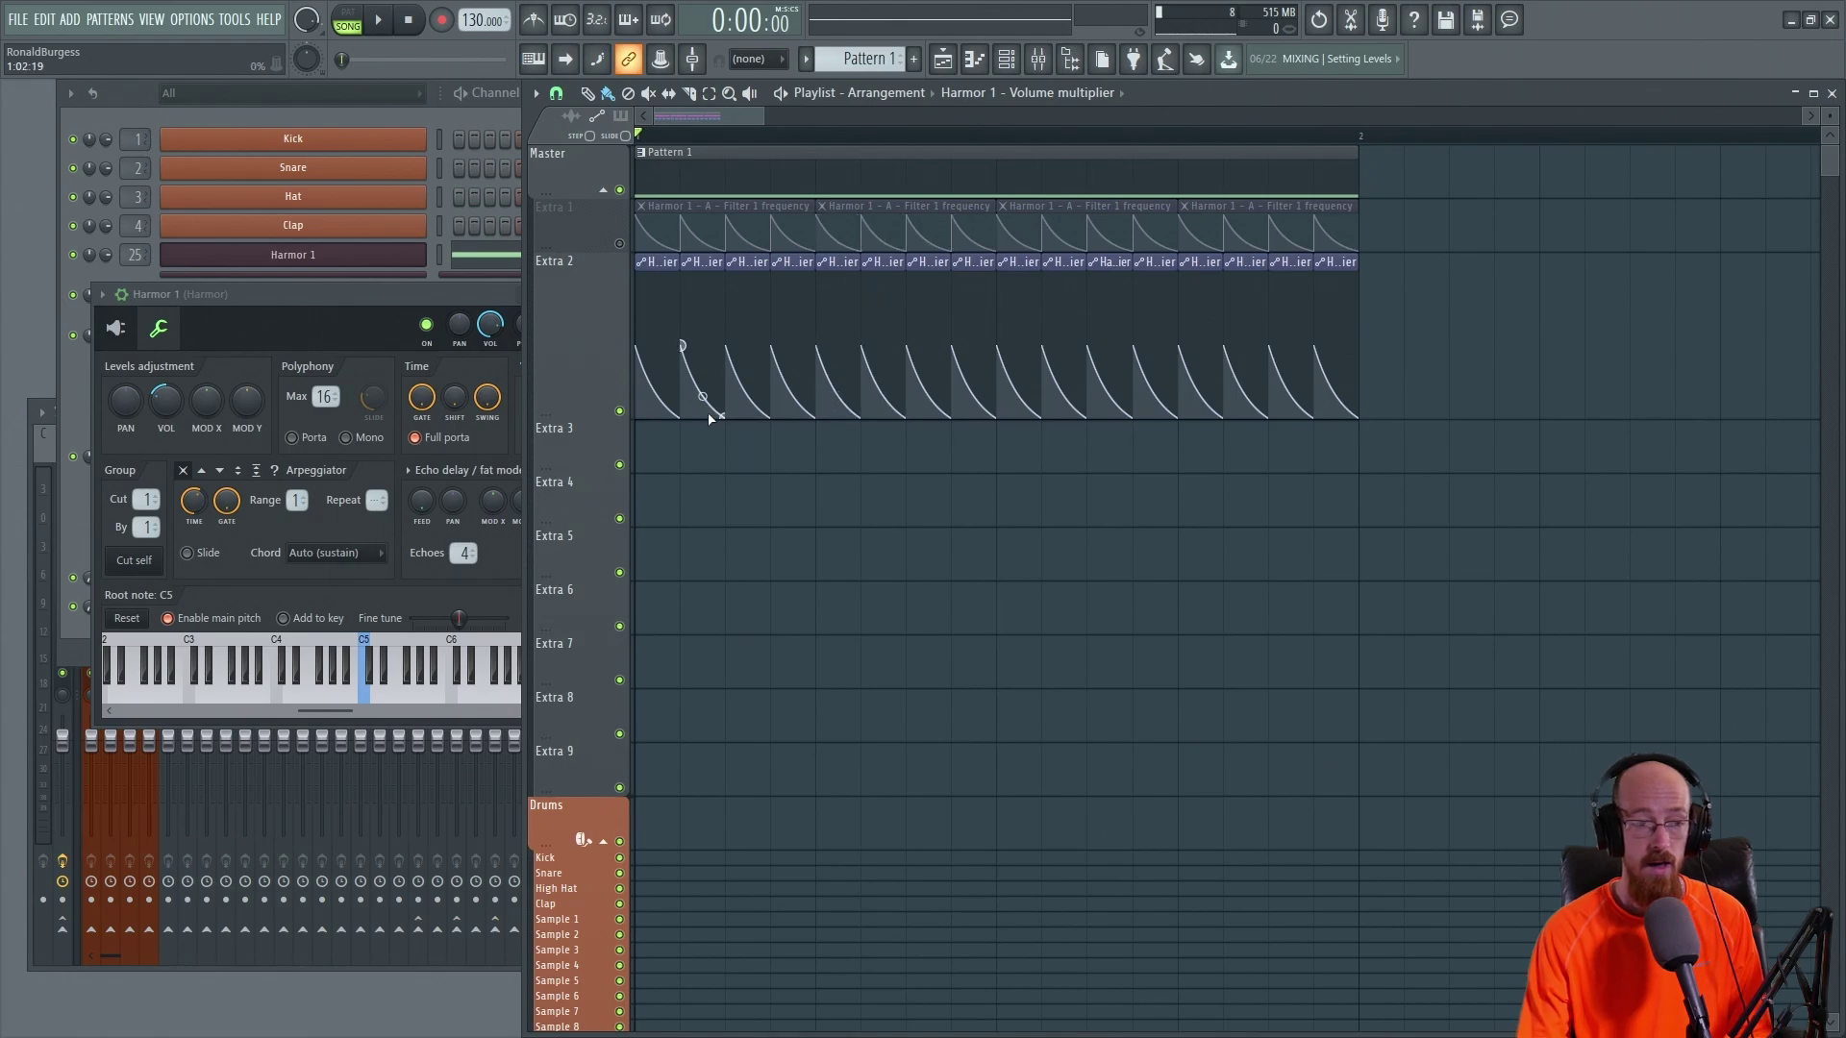
Step: Mute the Extra 2 volume automation, bring Harmor 1's synth page back up and check the filter 1 shape options
{"action": "left_click", "coordinate": [418, 308]}
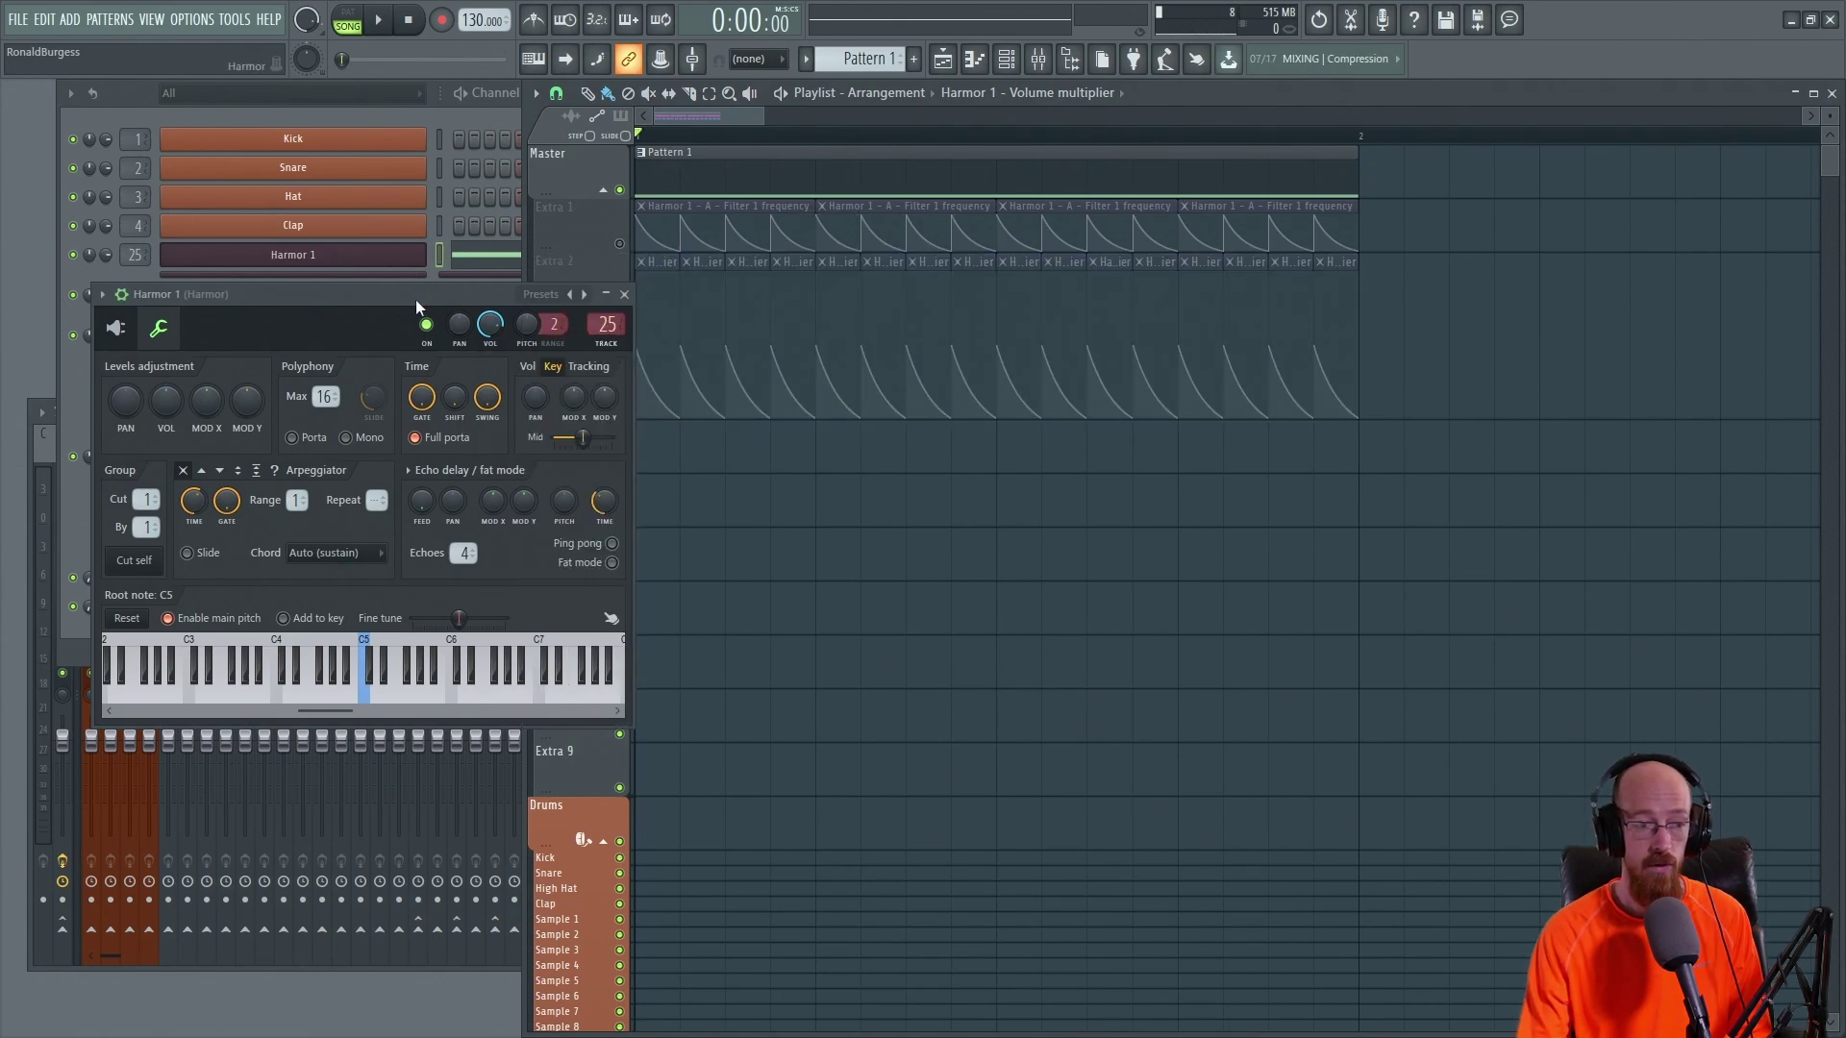
{"action": "left_click", "coordinate": [116, 328]}
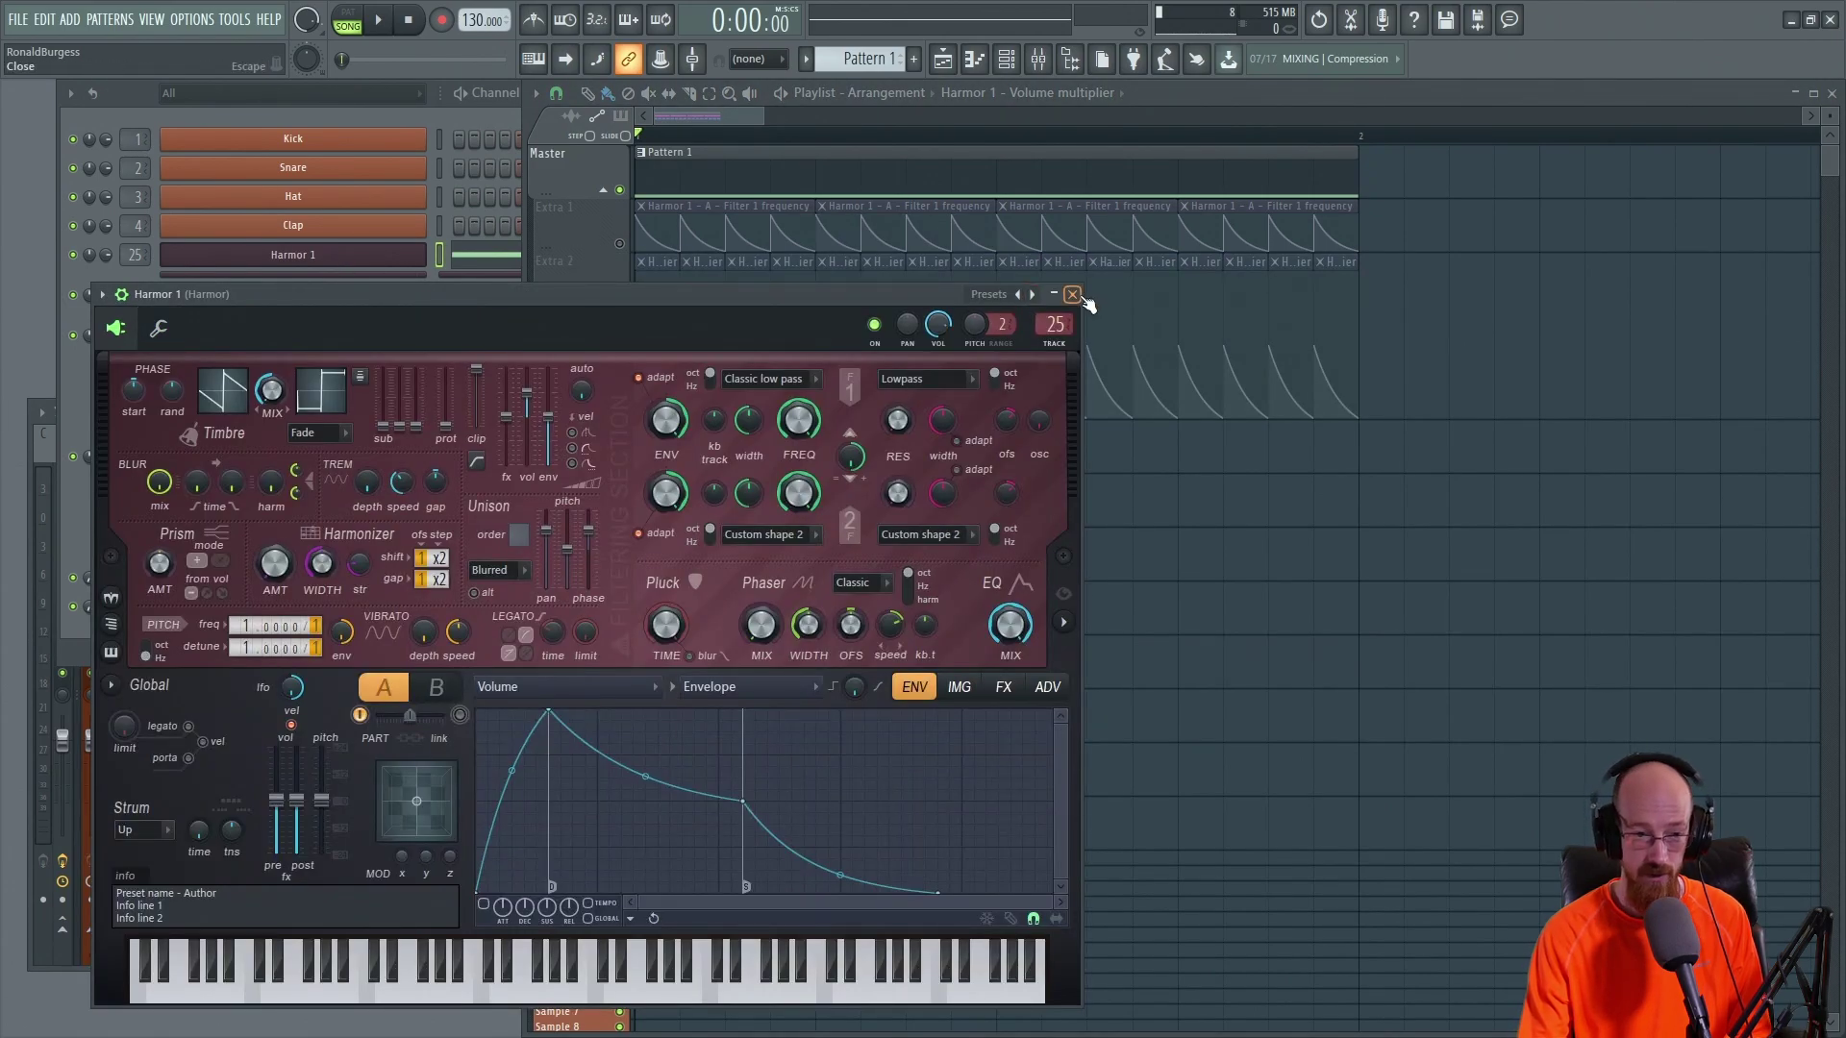
{"action": "left_click", "coordinate": [1072, 294]}
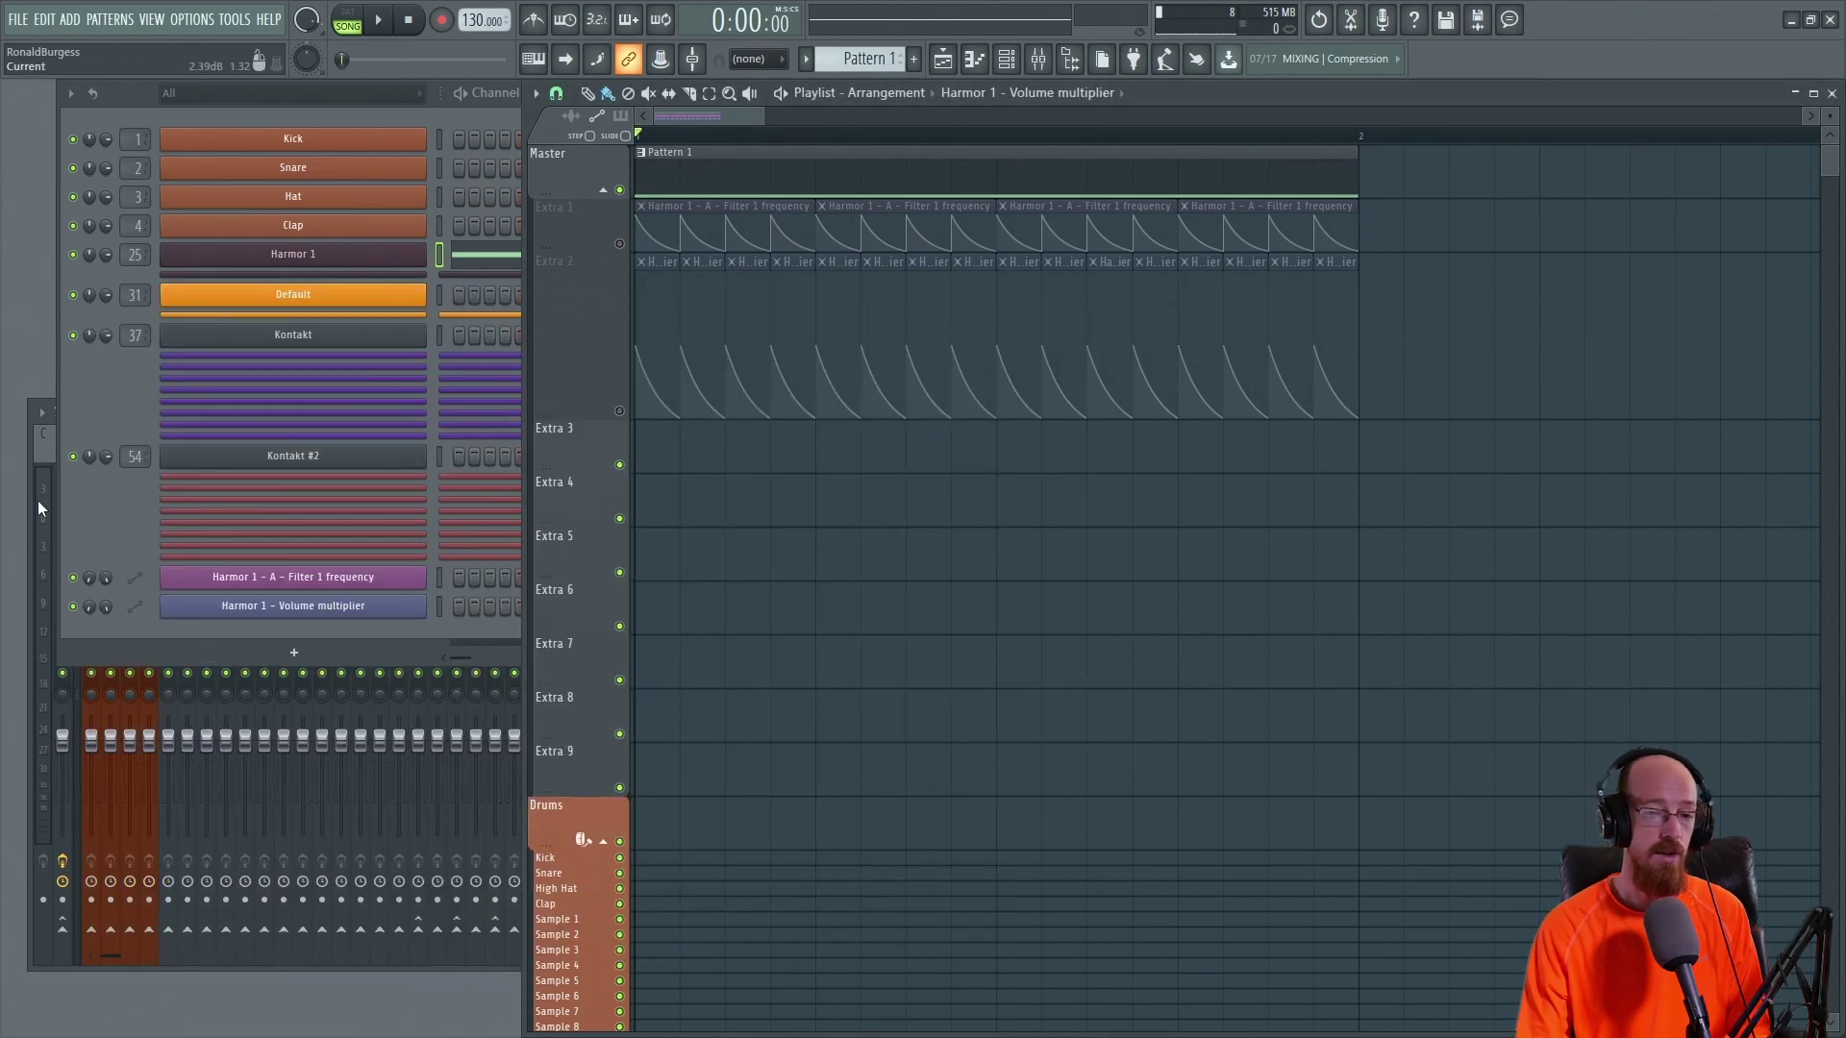
{"action": "left_click", "coordinate": [379, 256]}
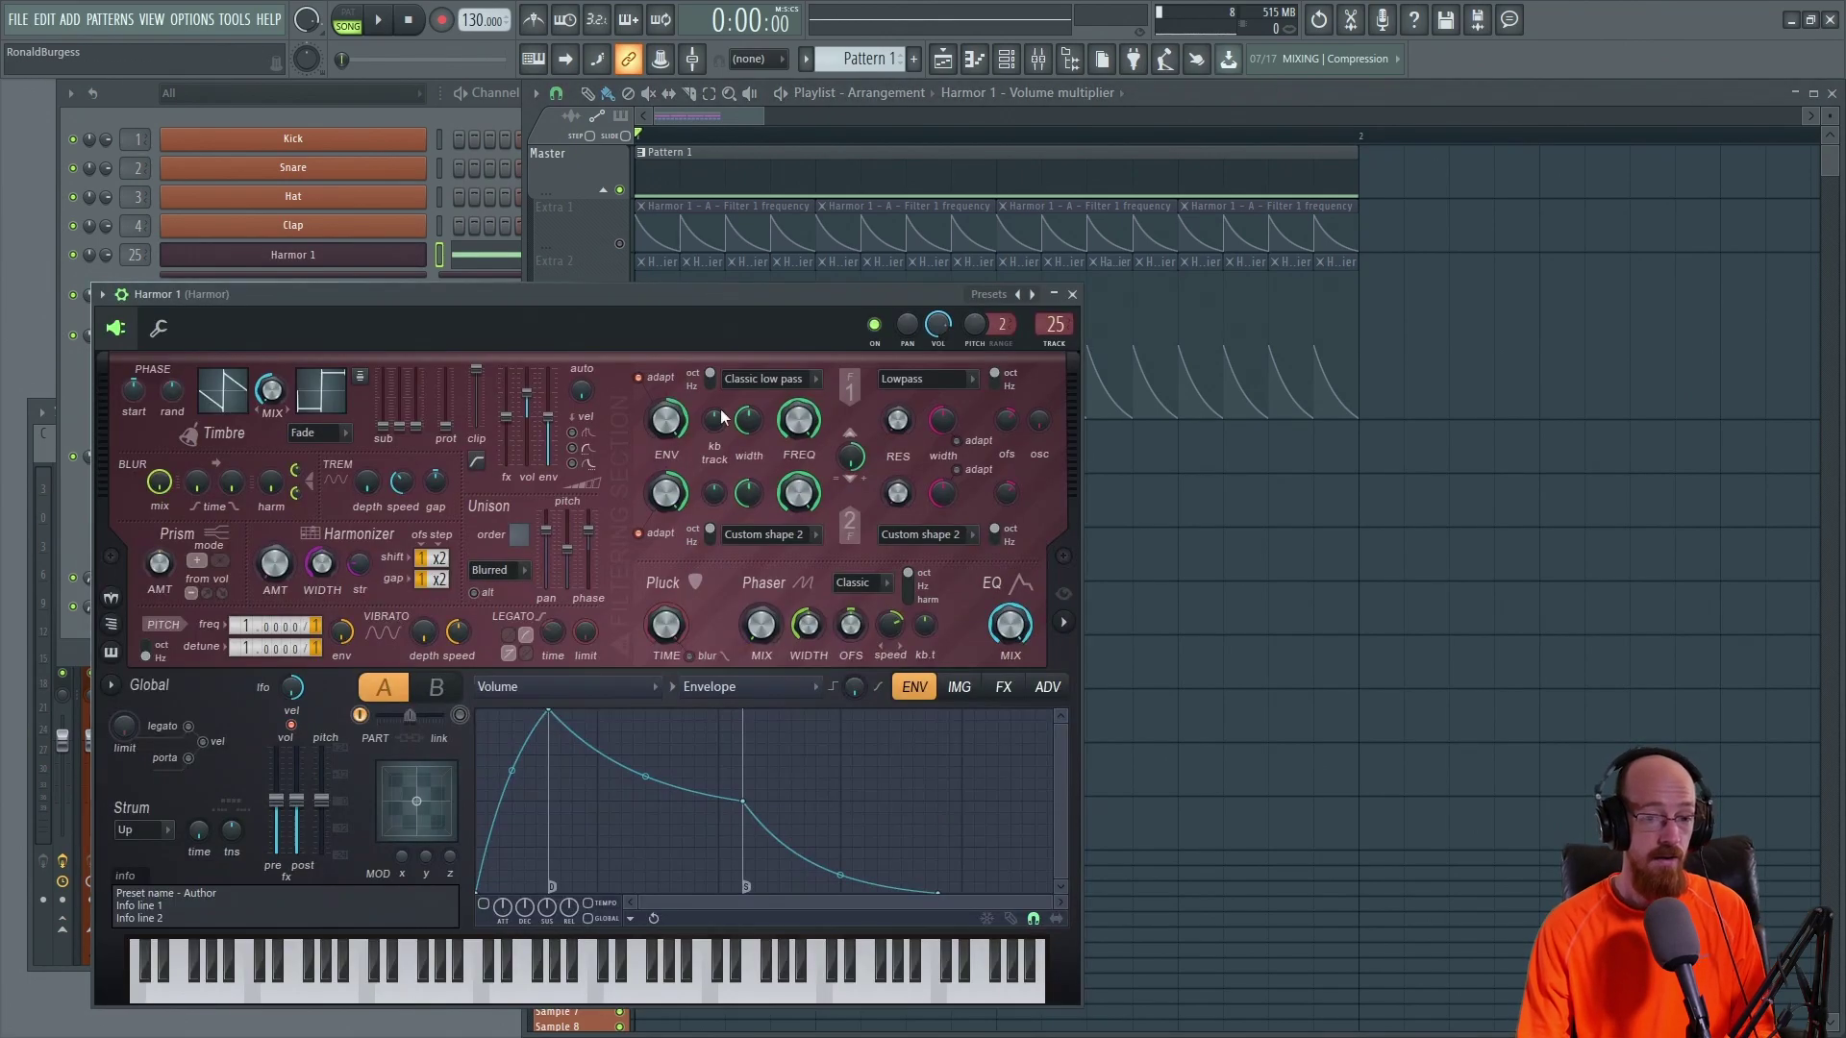
{"action": "left_click_drag", "start_coordinate": [763, 310], "coordinate": [765, 212]}
{"action": "left_click", "coordinate": [759, 281]}
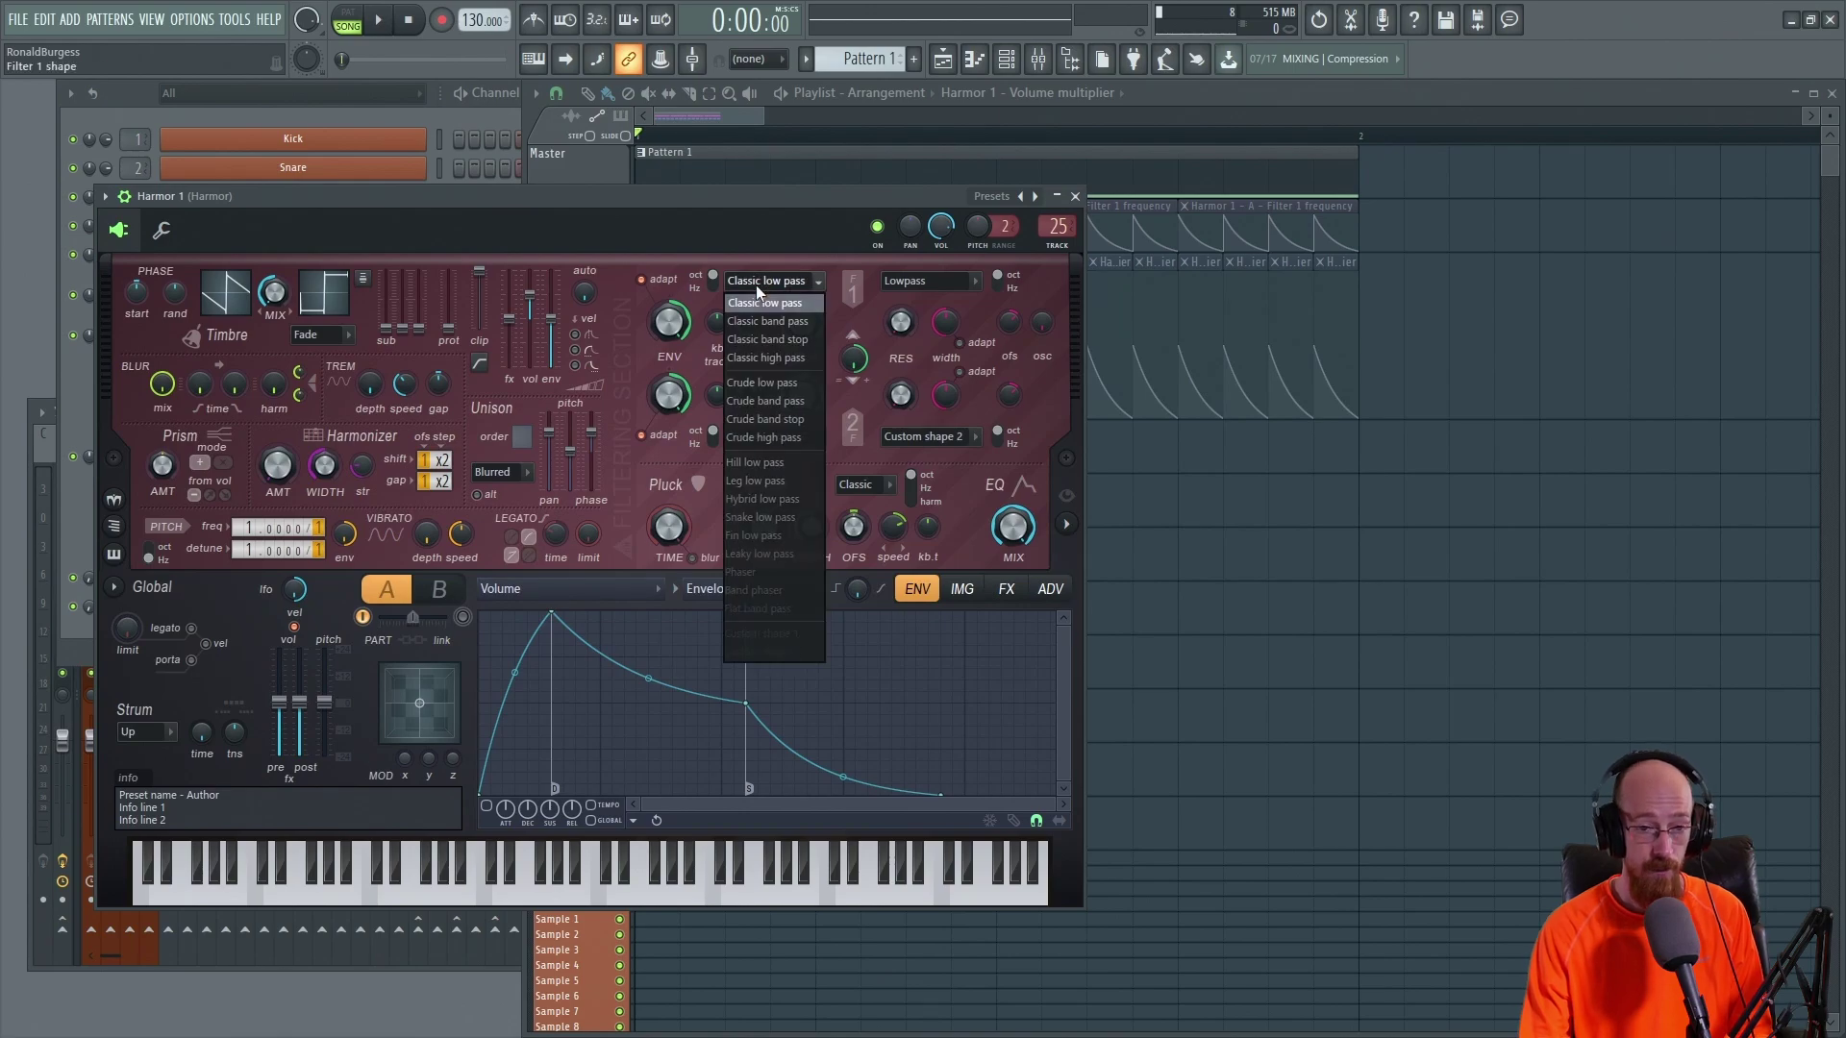
{"action": "left_click", "coordinate": [758, 290]}
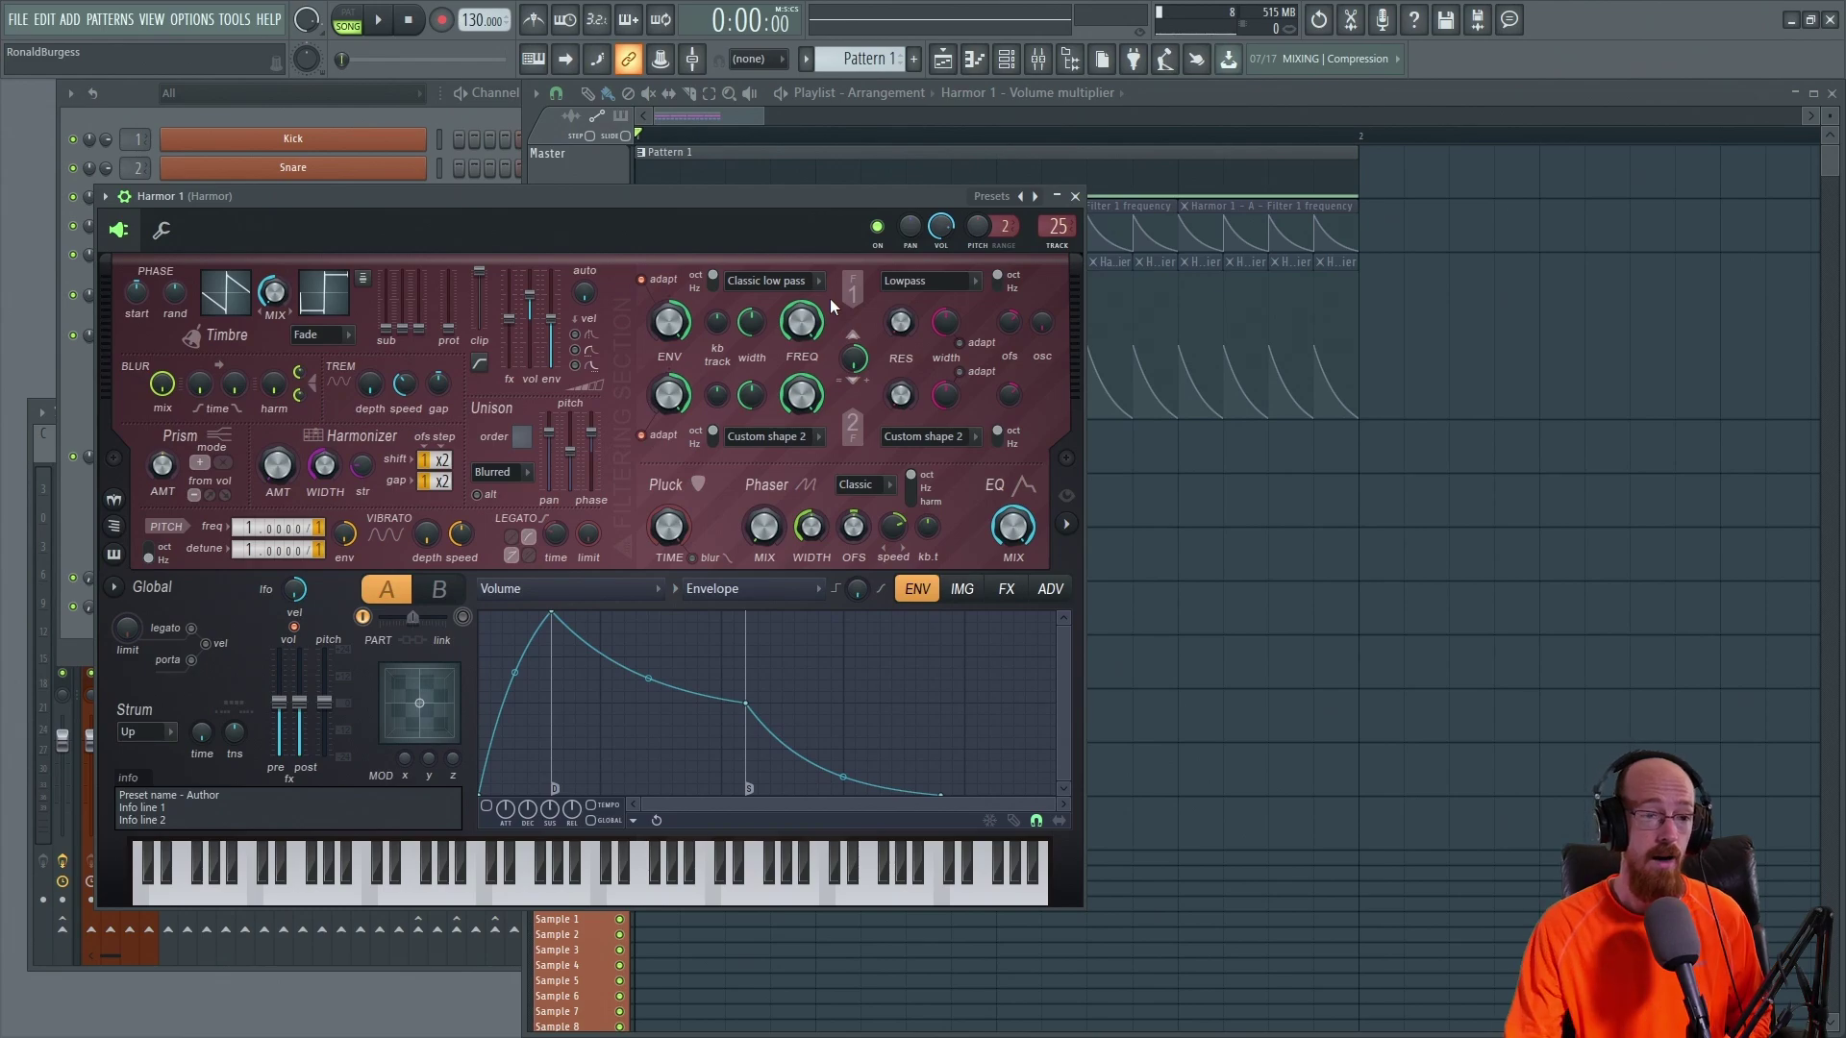
Step: Bring up the mixer and select the Harmor track
{"action": "key", "text": "F9"}
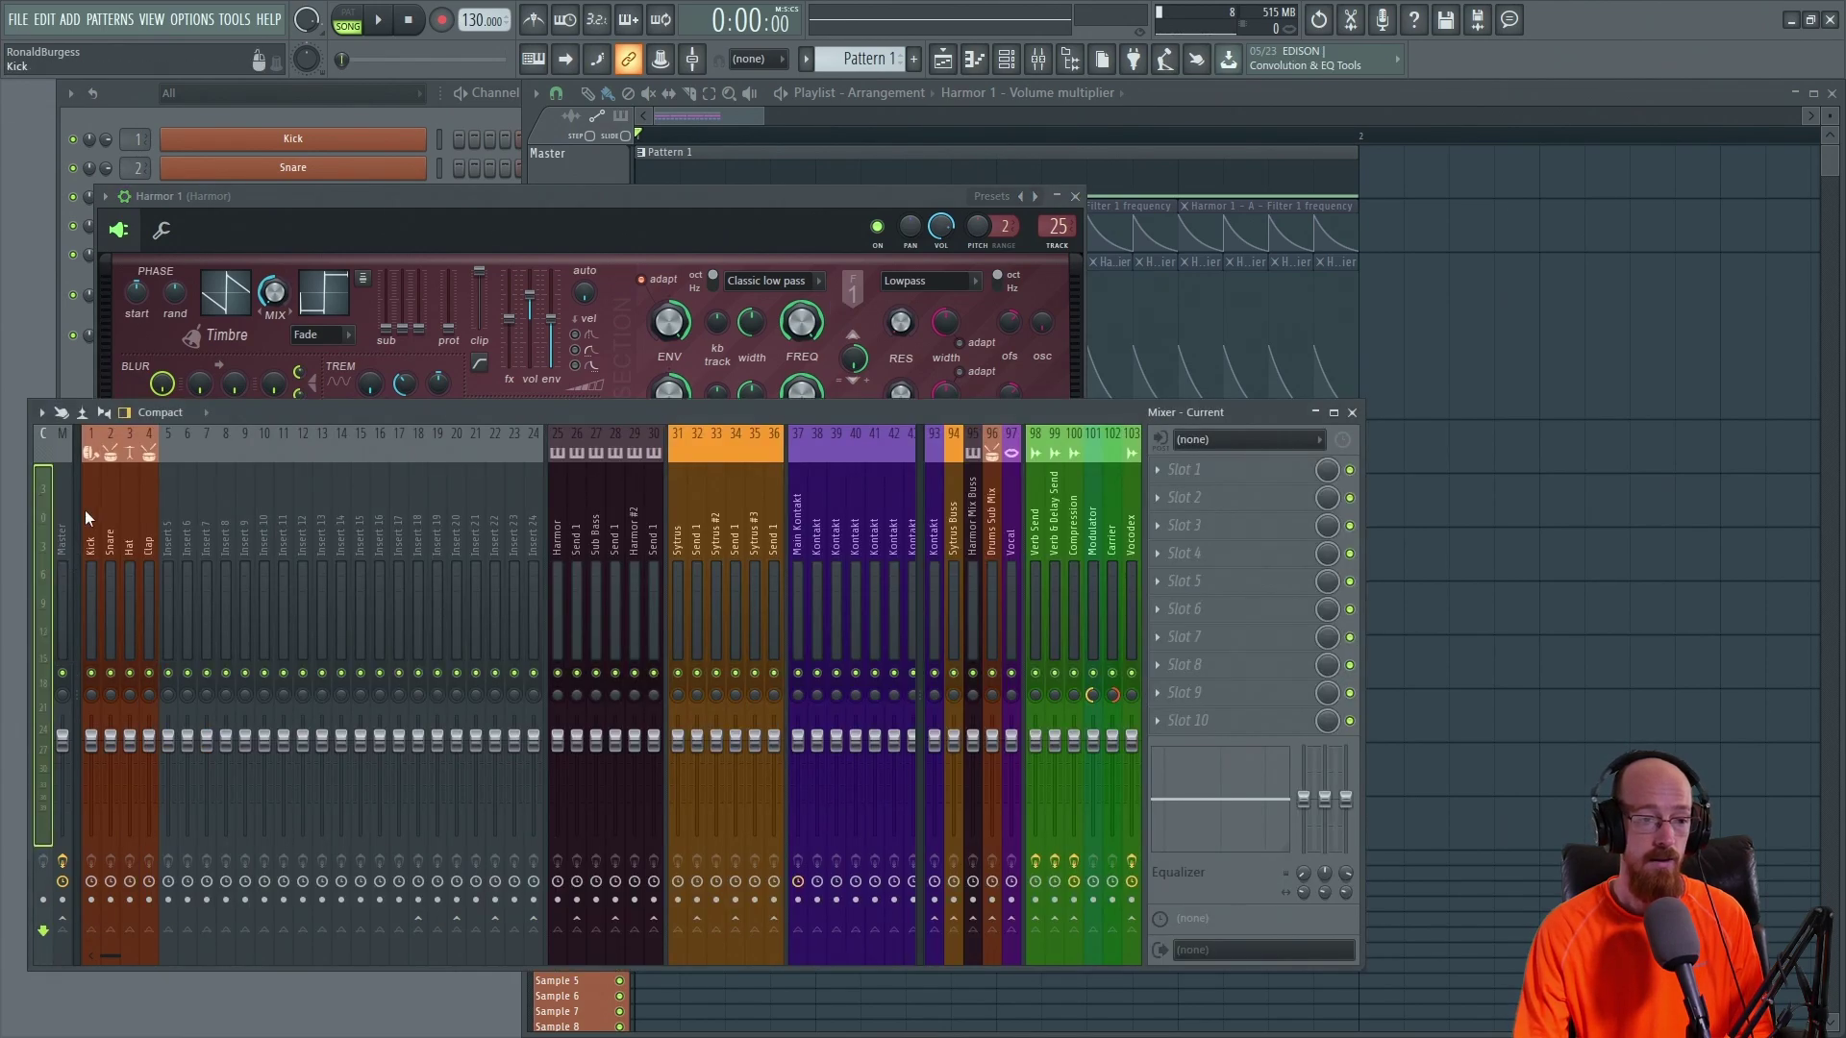
{"action": "left_click", "coordinate": [557, 539]}
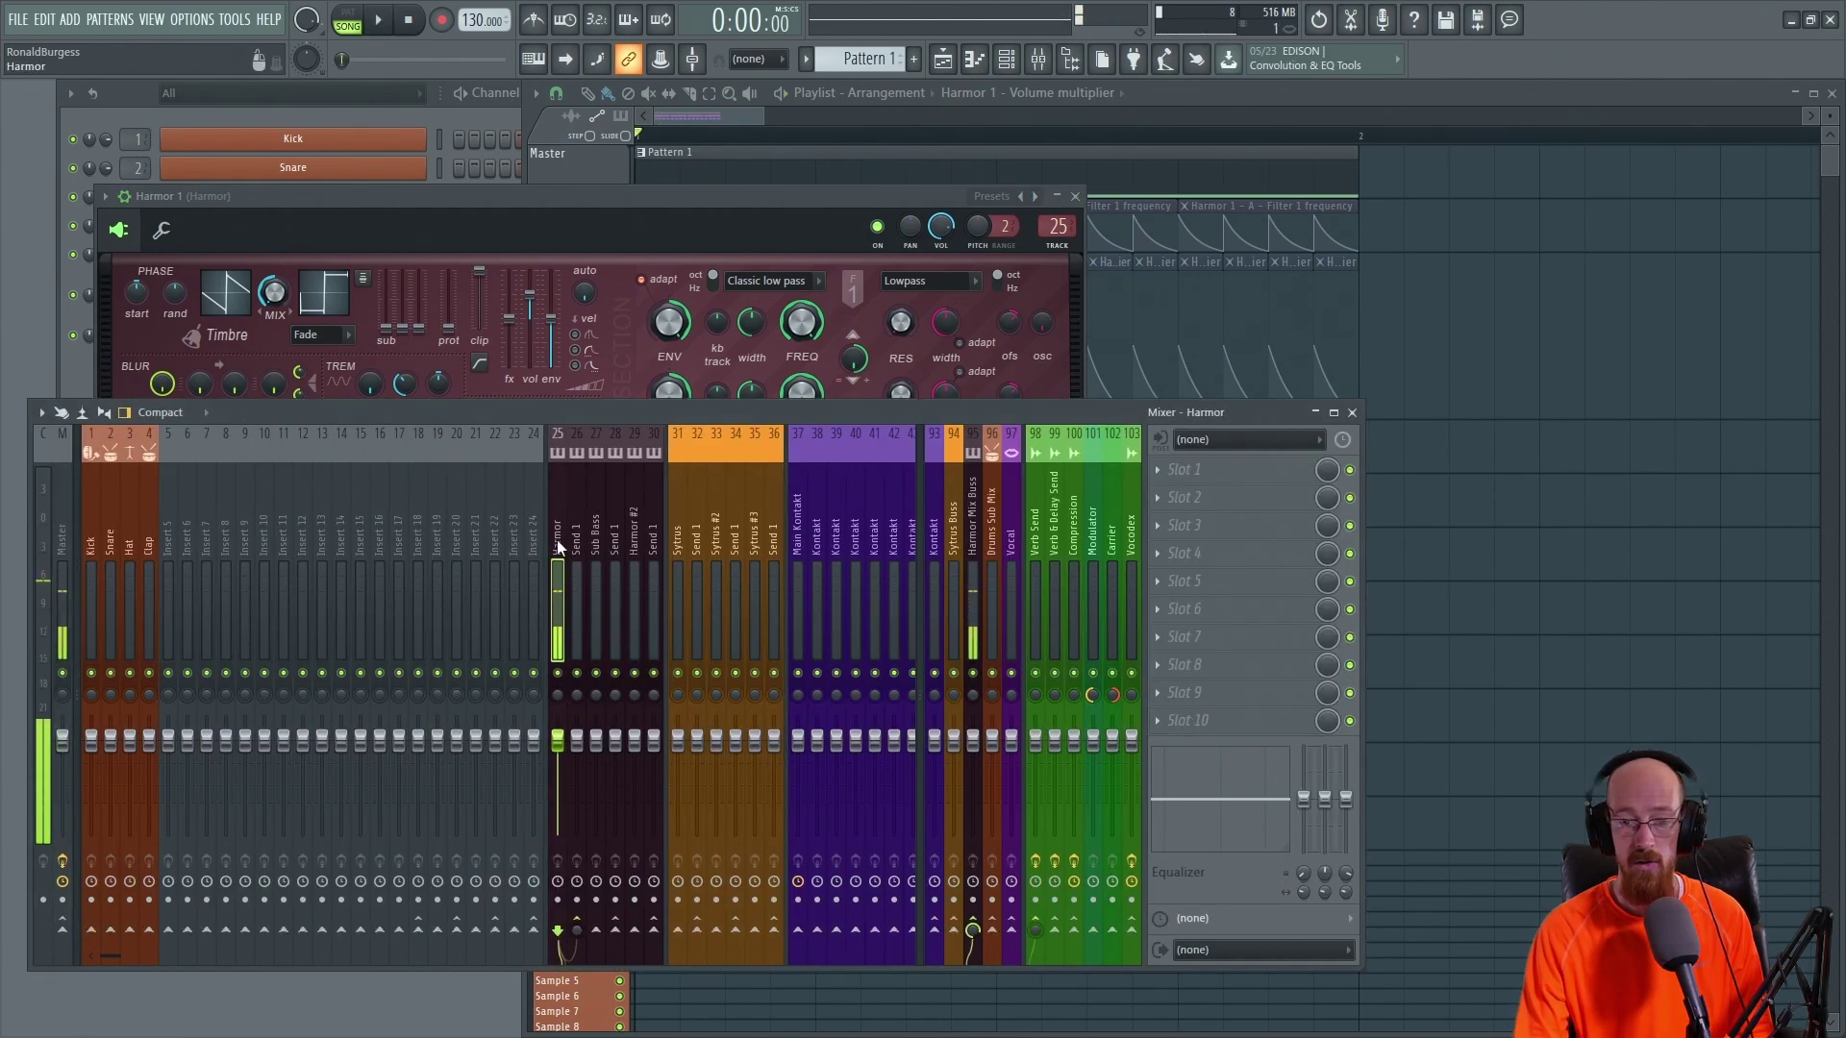
{"action": "key", "text": "F8"}
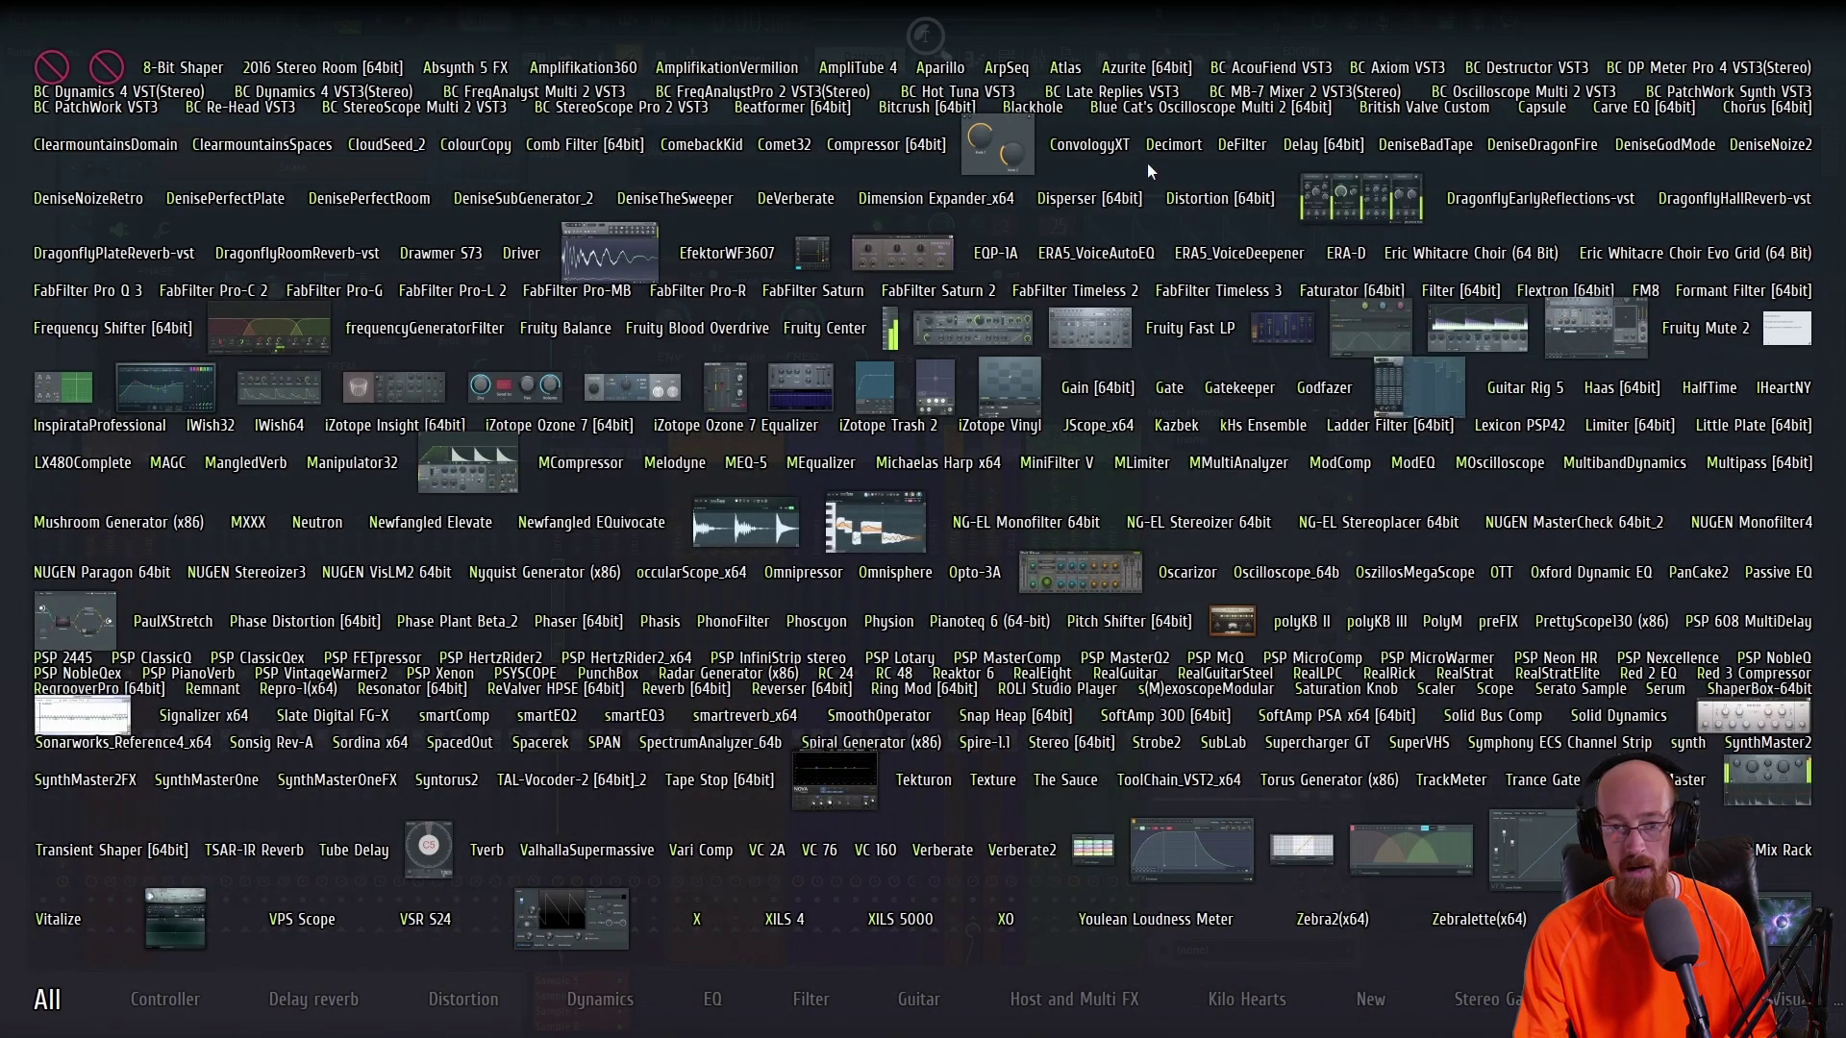
{"action": "right_click", "coordinate": [1268, 41]}
{"action": "left_click", "coordinate": [1219, 488]}
{"action": "key", "text": "F8"}
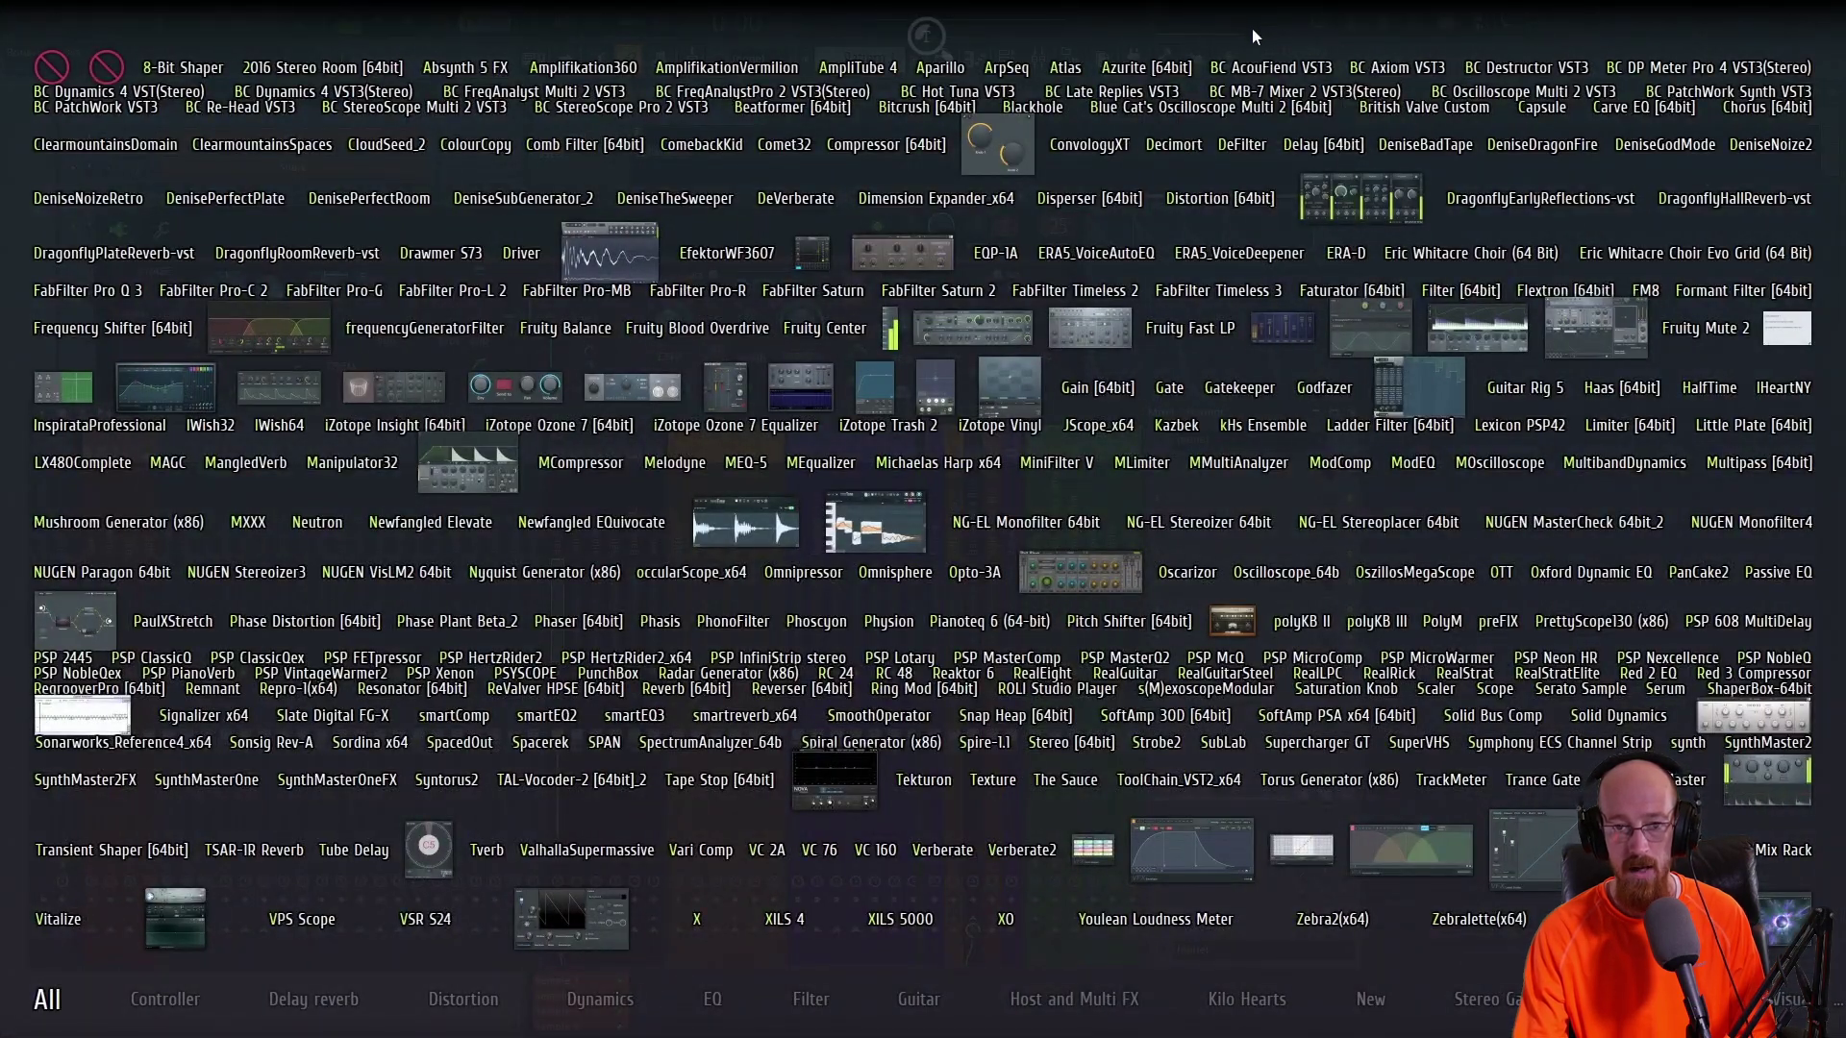
{"action": "key", "text": "Escape"}
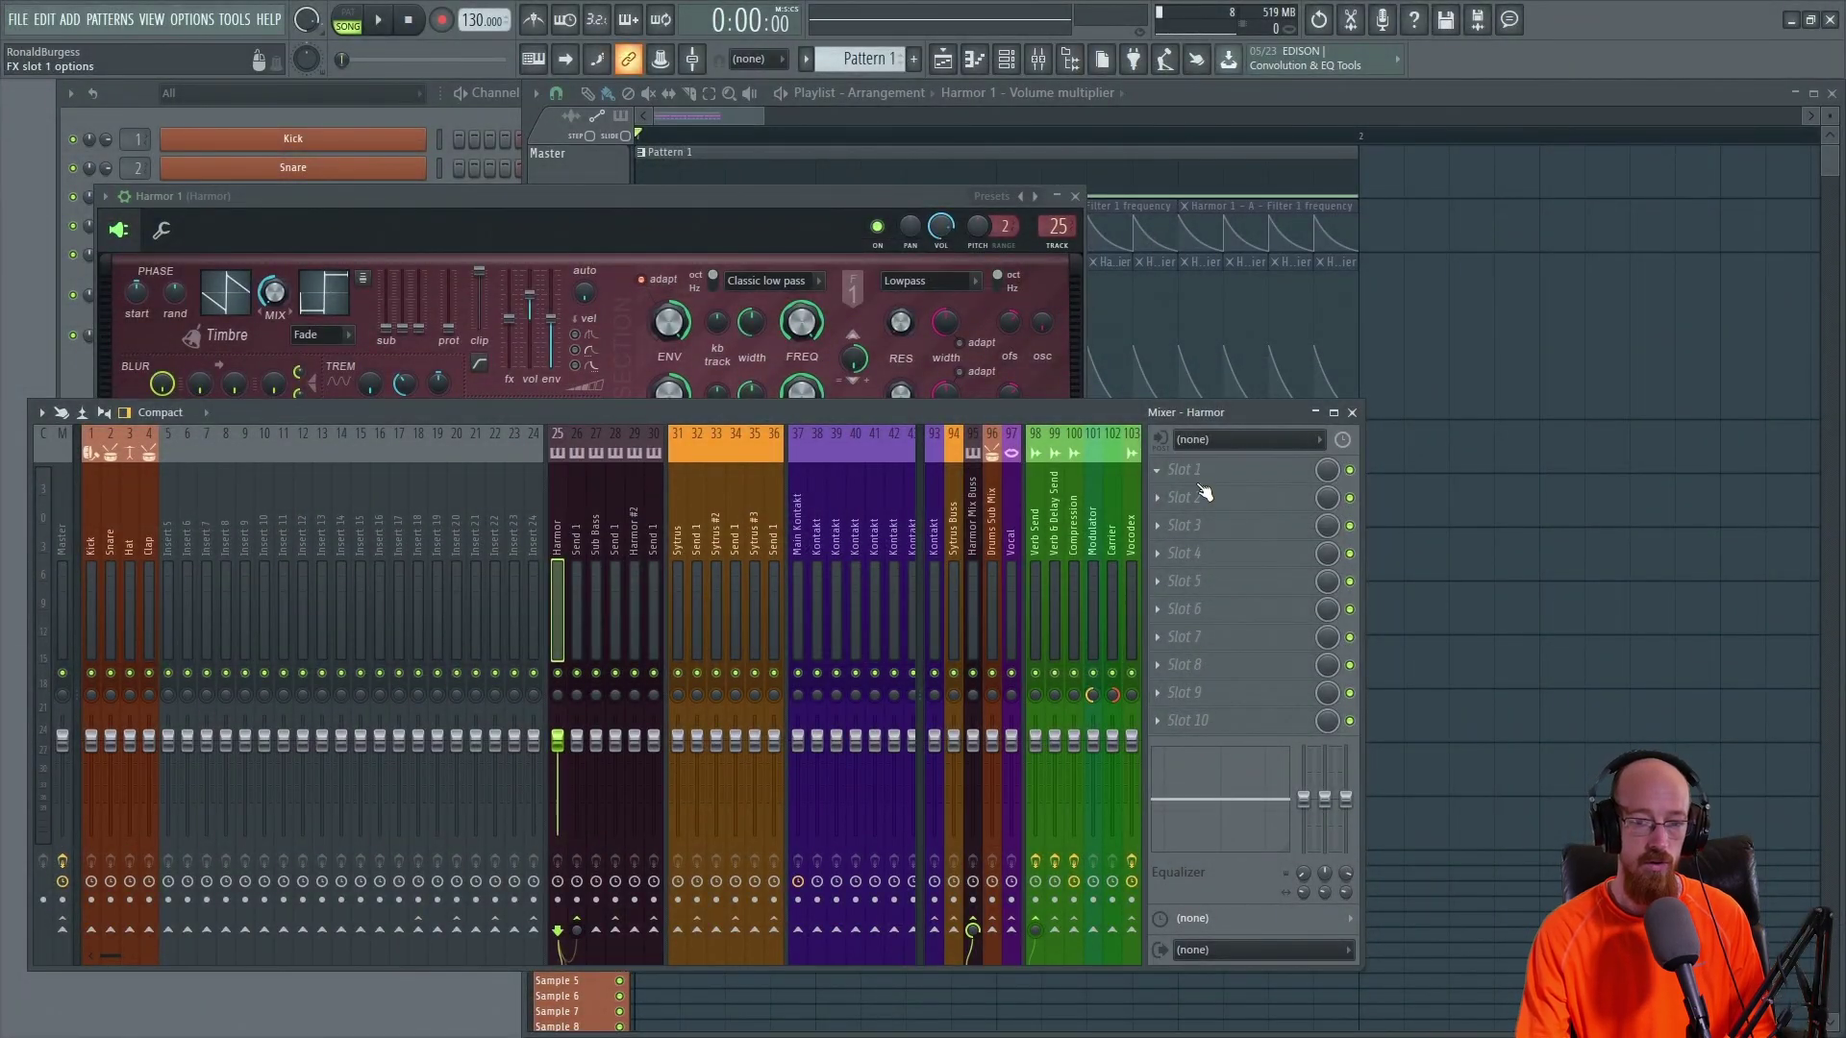
Step: Search the full effect plugin list for "fast" and load Fruity Fast LP into the Harmor track's first effect slot
{"action": "left_click", "coordinate": [1201, 494]}
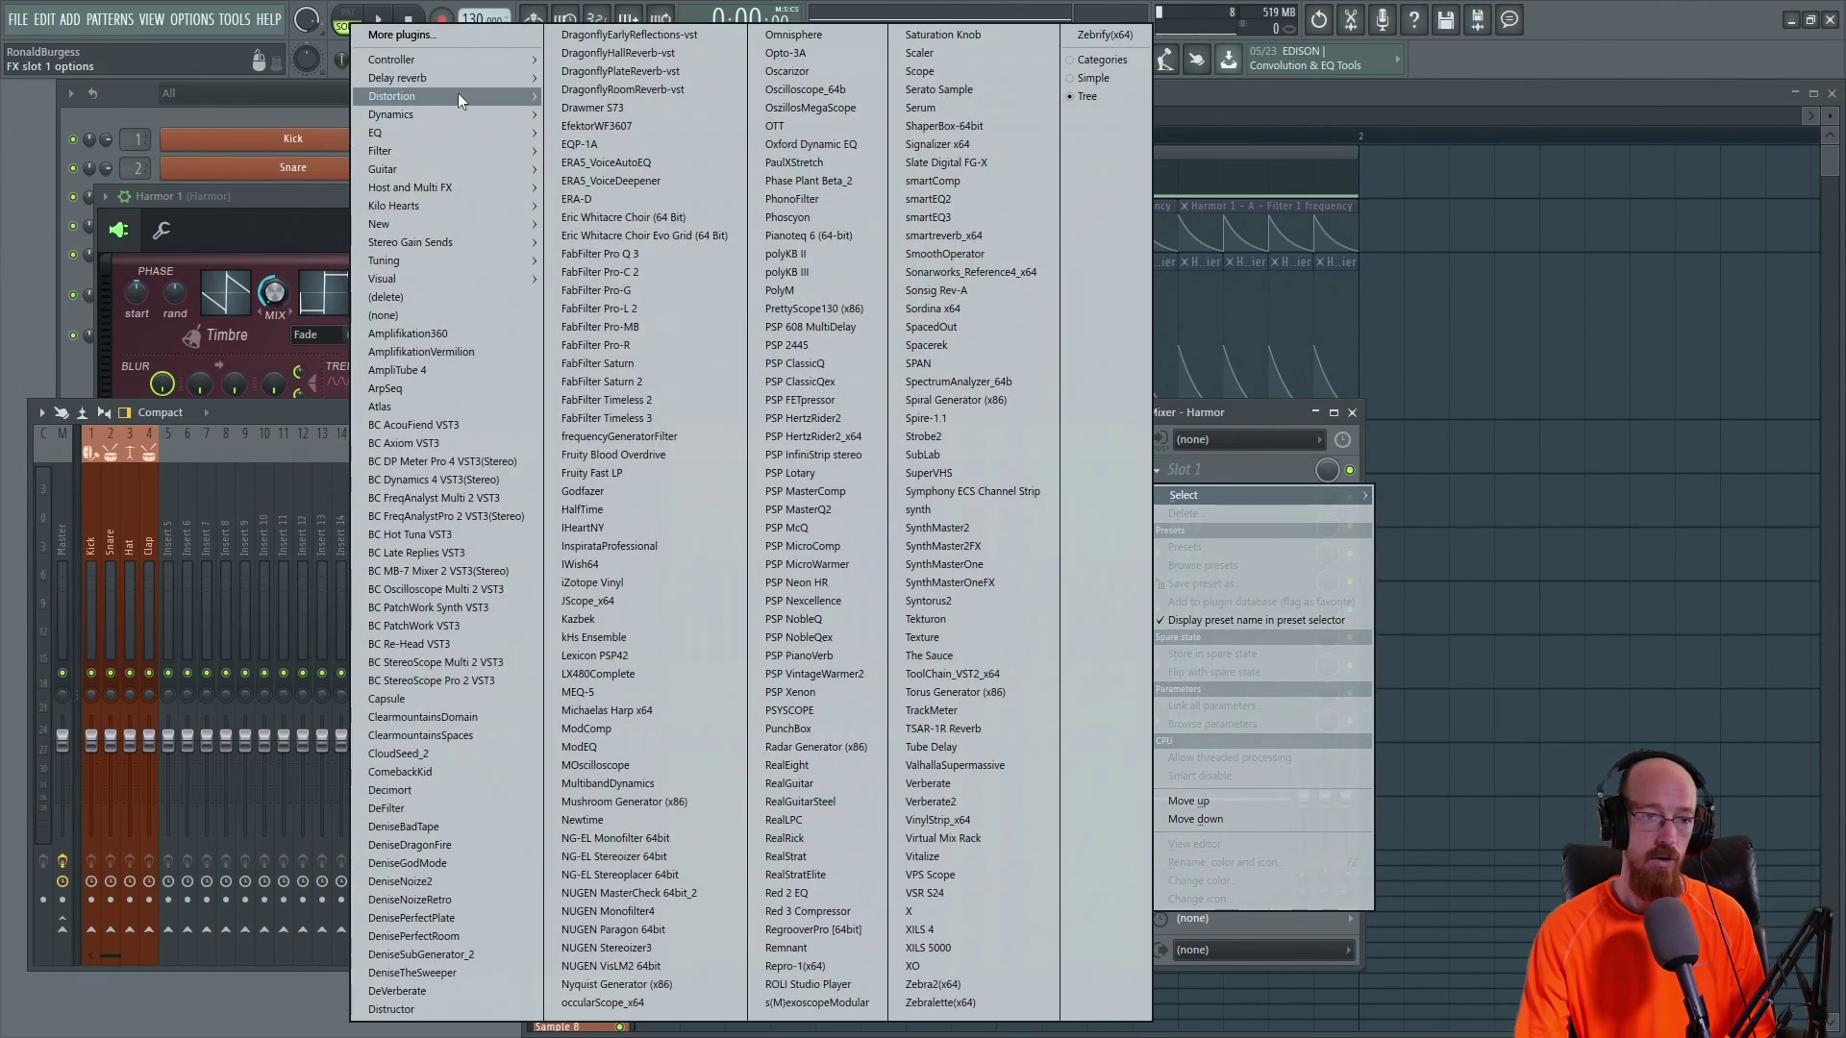
{"action": "left_click", "coordinate": [486, 38]}
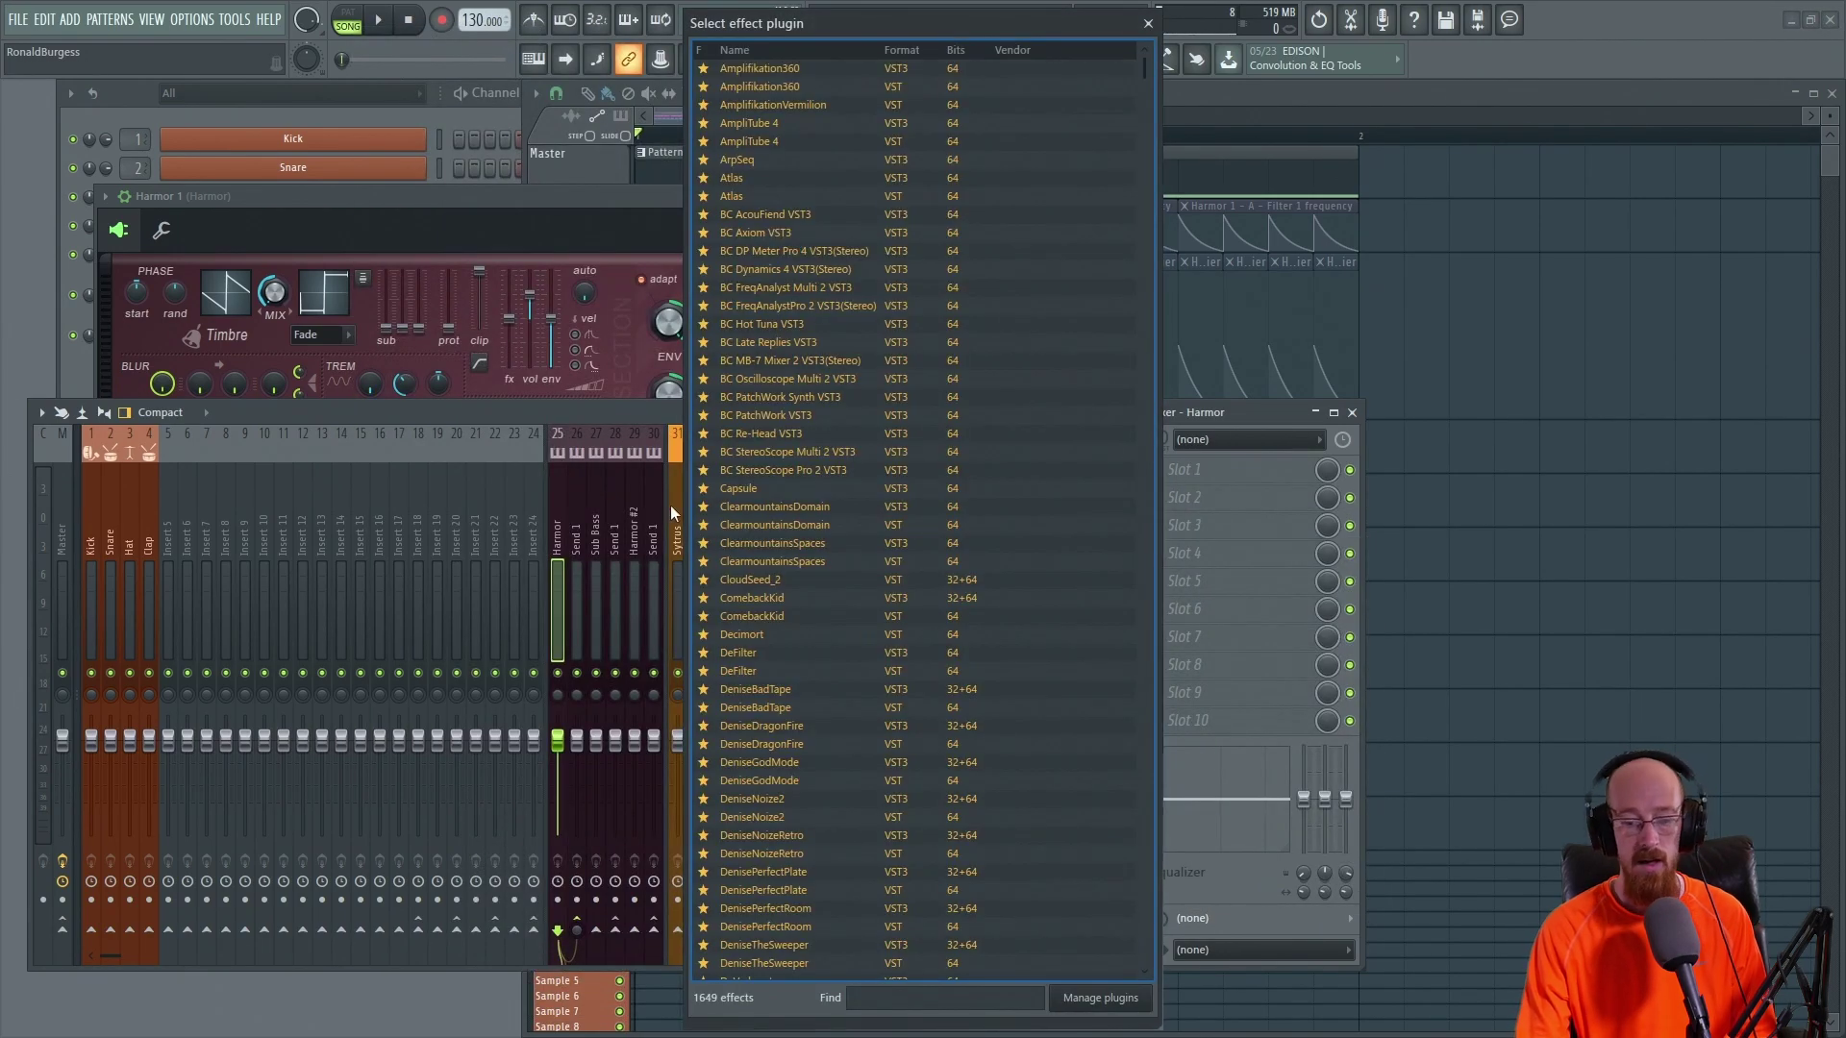
{"action": "left_click", "coordinate": [988, 995]}
{"action": "type", "text": "fast"}
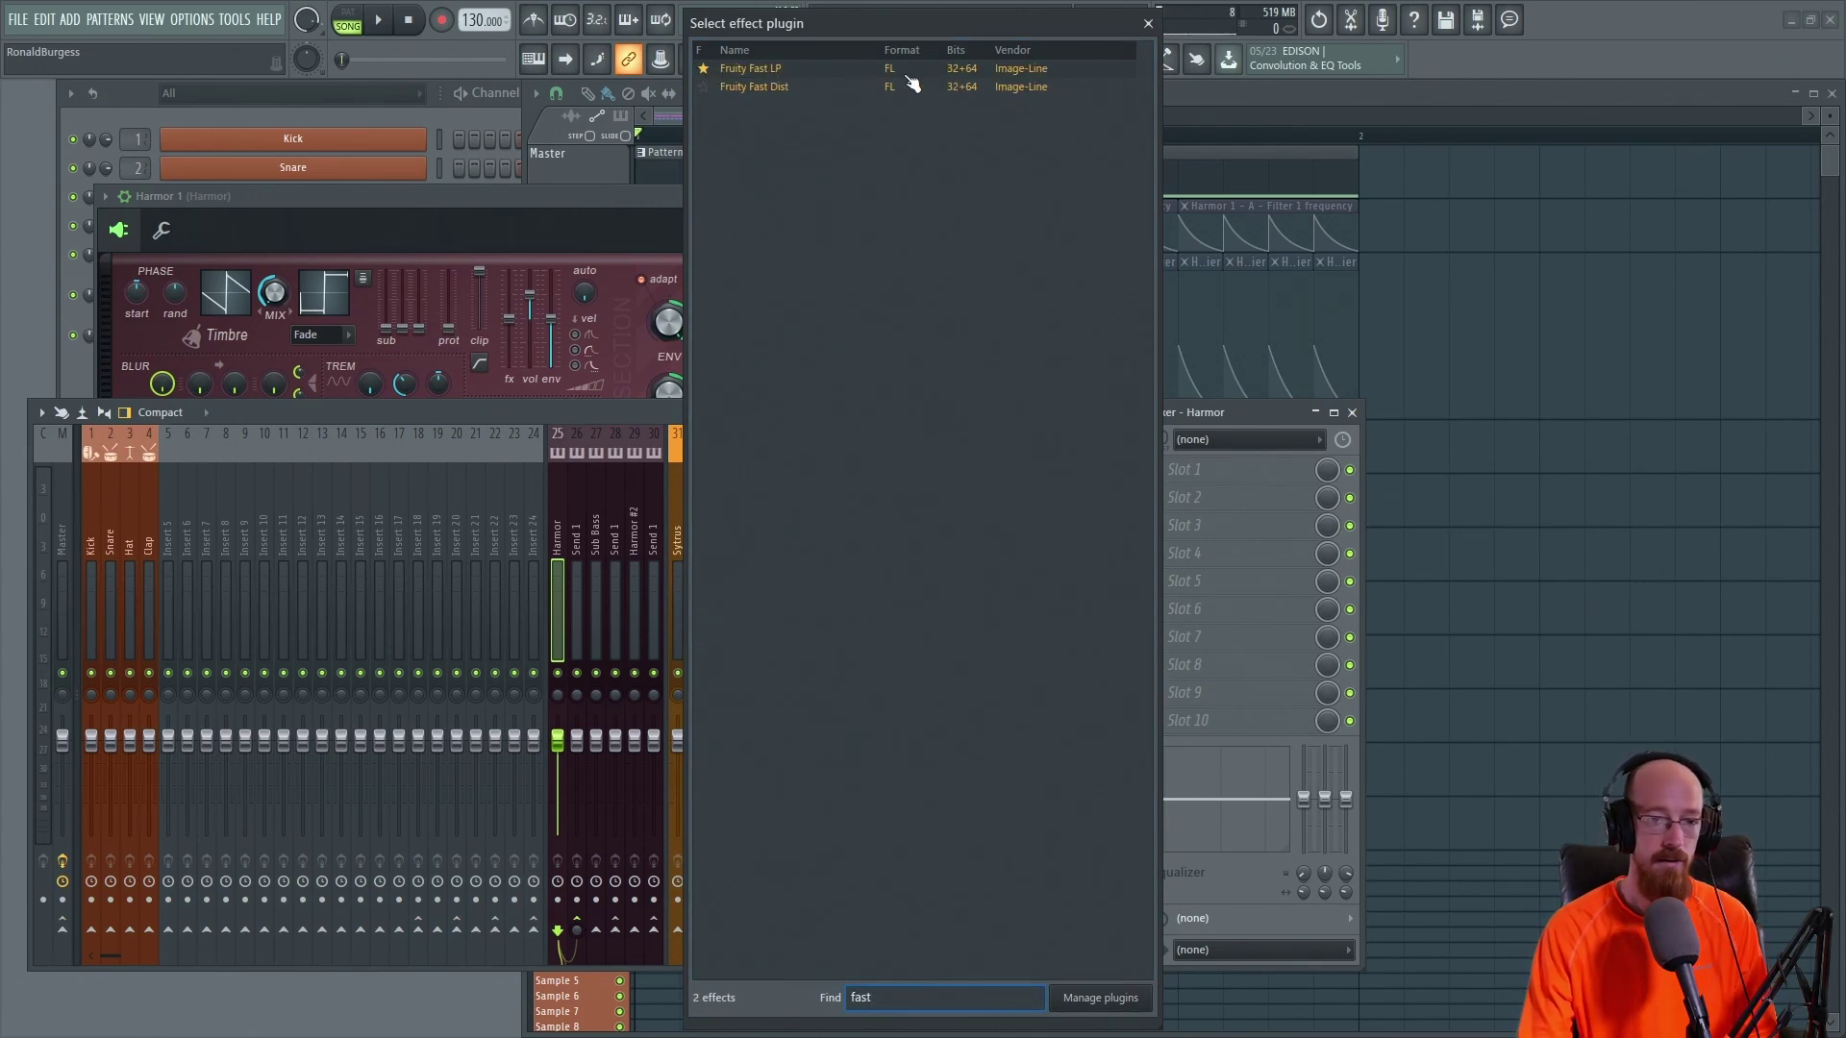
{"action": "left_click", "coordinate": [775, 73]}
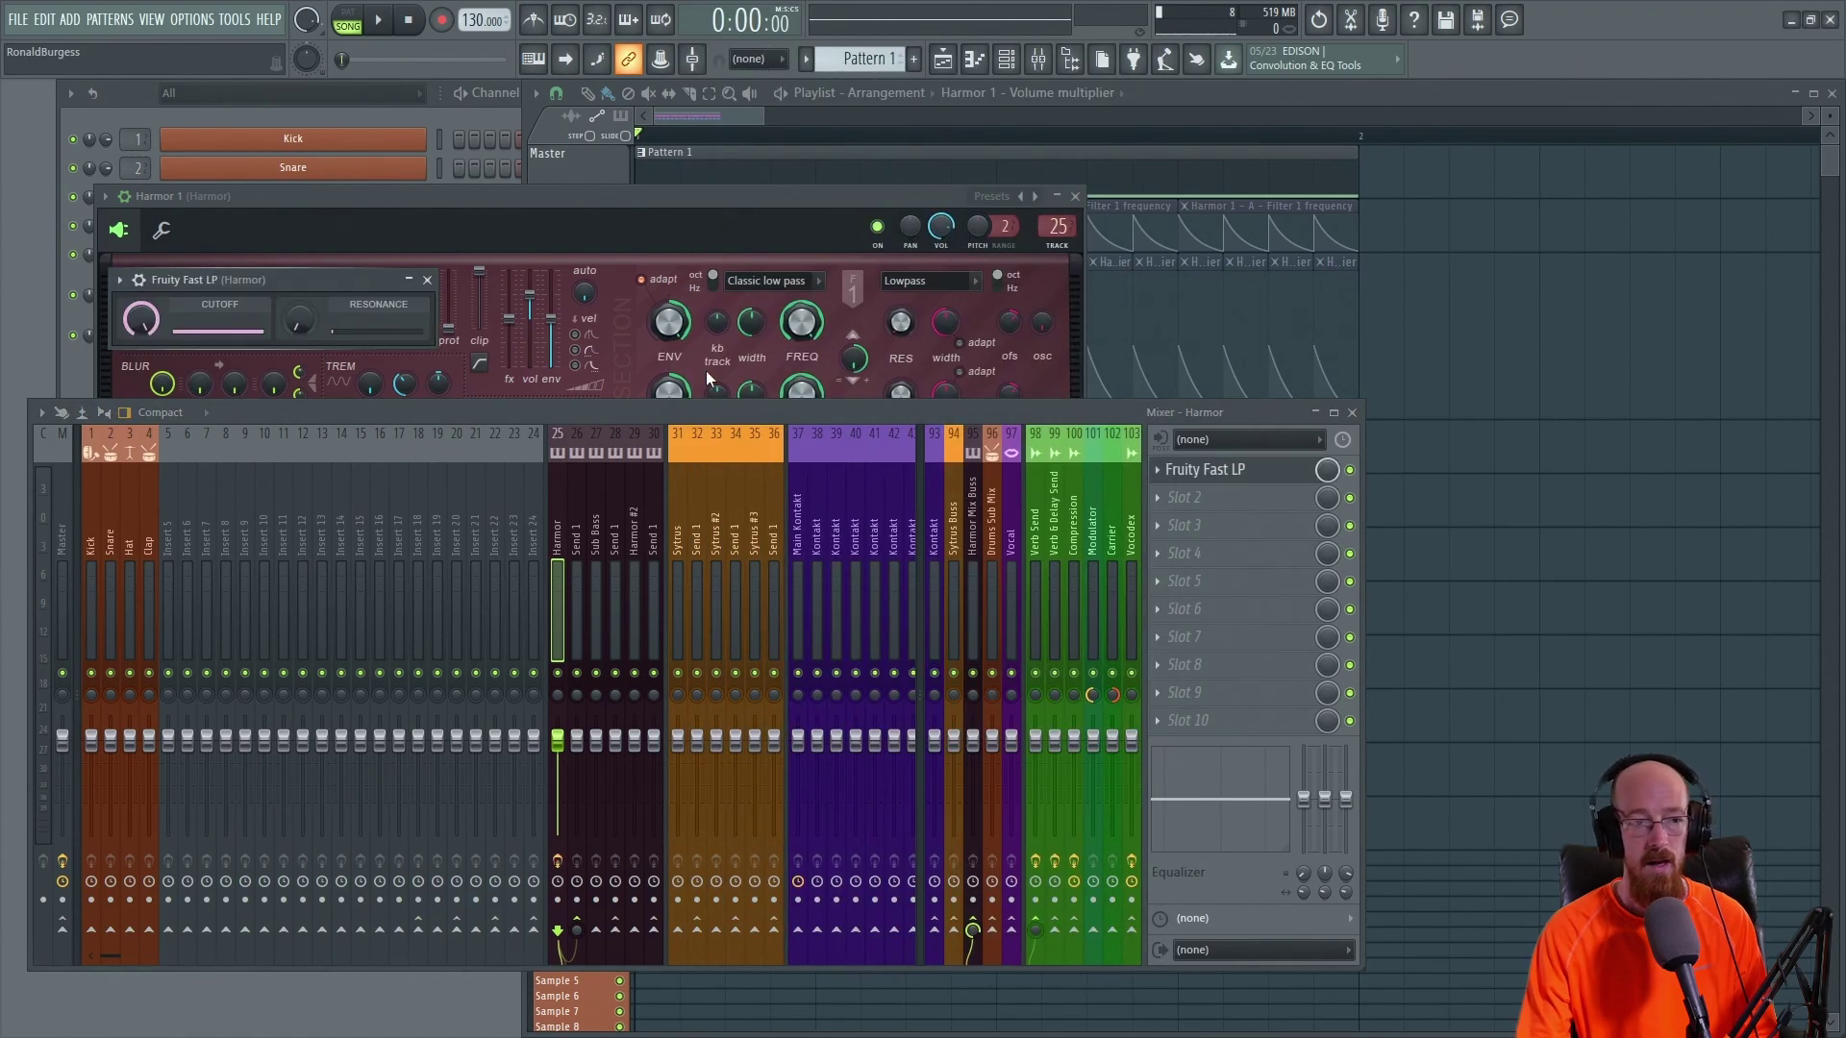
Step: Create an automation clip for Fruity Fast LP's cutoff and move the plugin window clear of the playlist
{"action": "left_click_drag", "start_coordinate": [307, 281], "coordinate": [438, 273]}
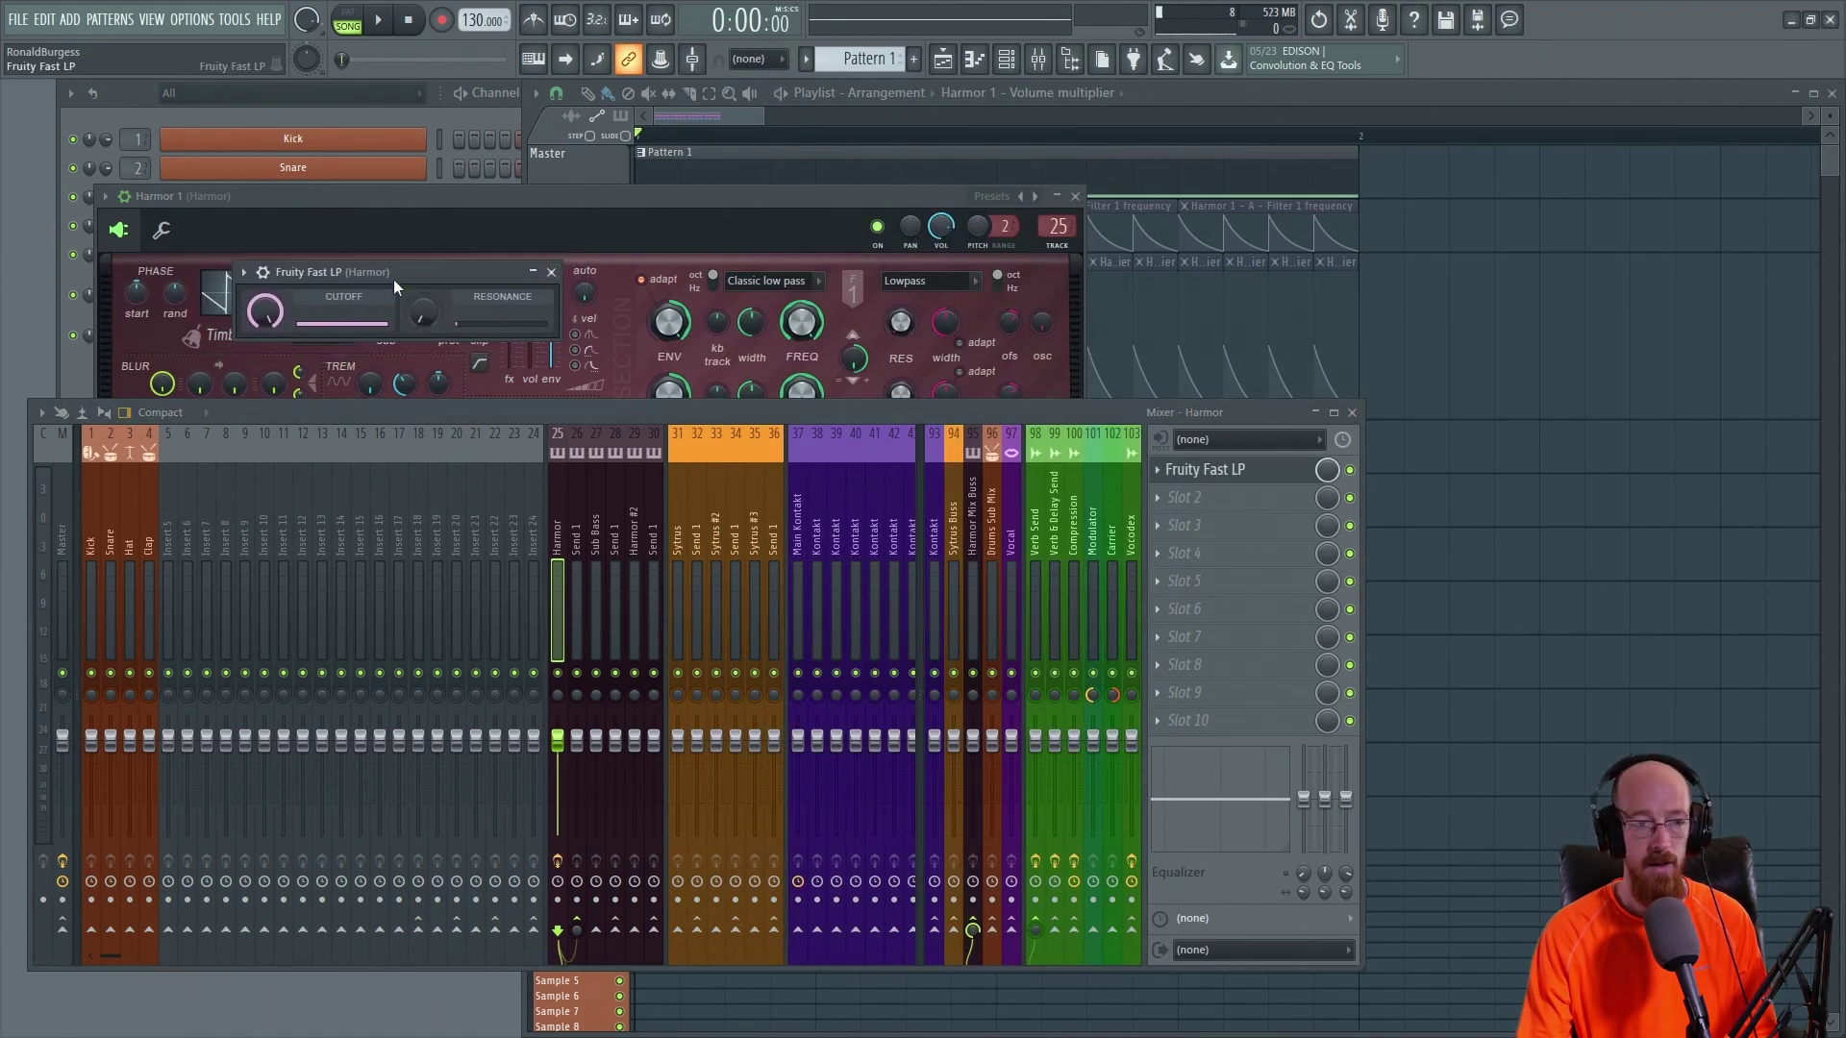
{"action": "right_click", "coordinate": [273, 321]}
{"action": "left_click", "coordinate": [340, 458]}
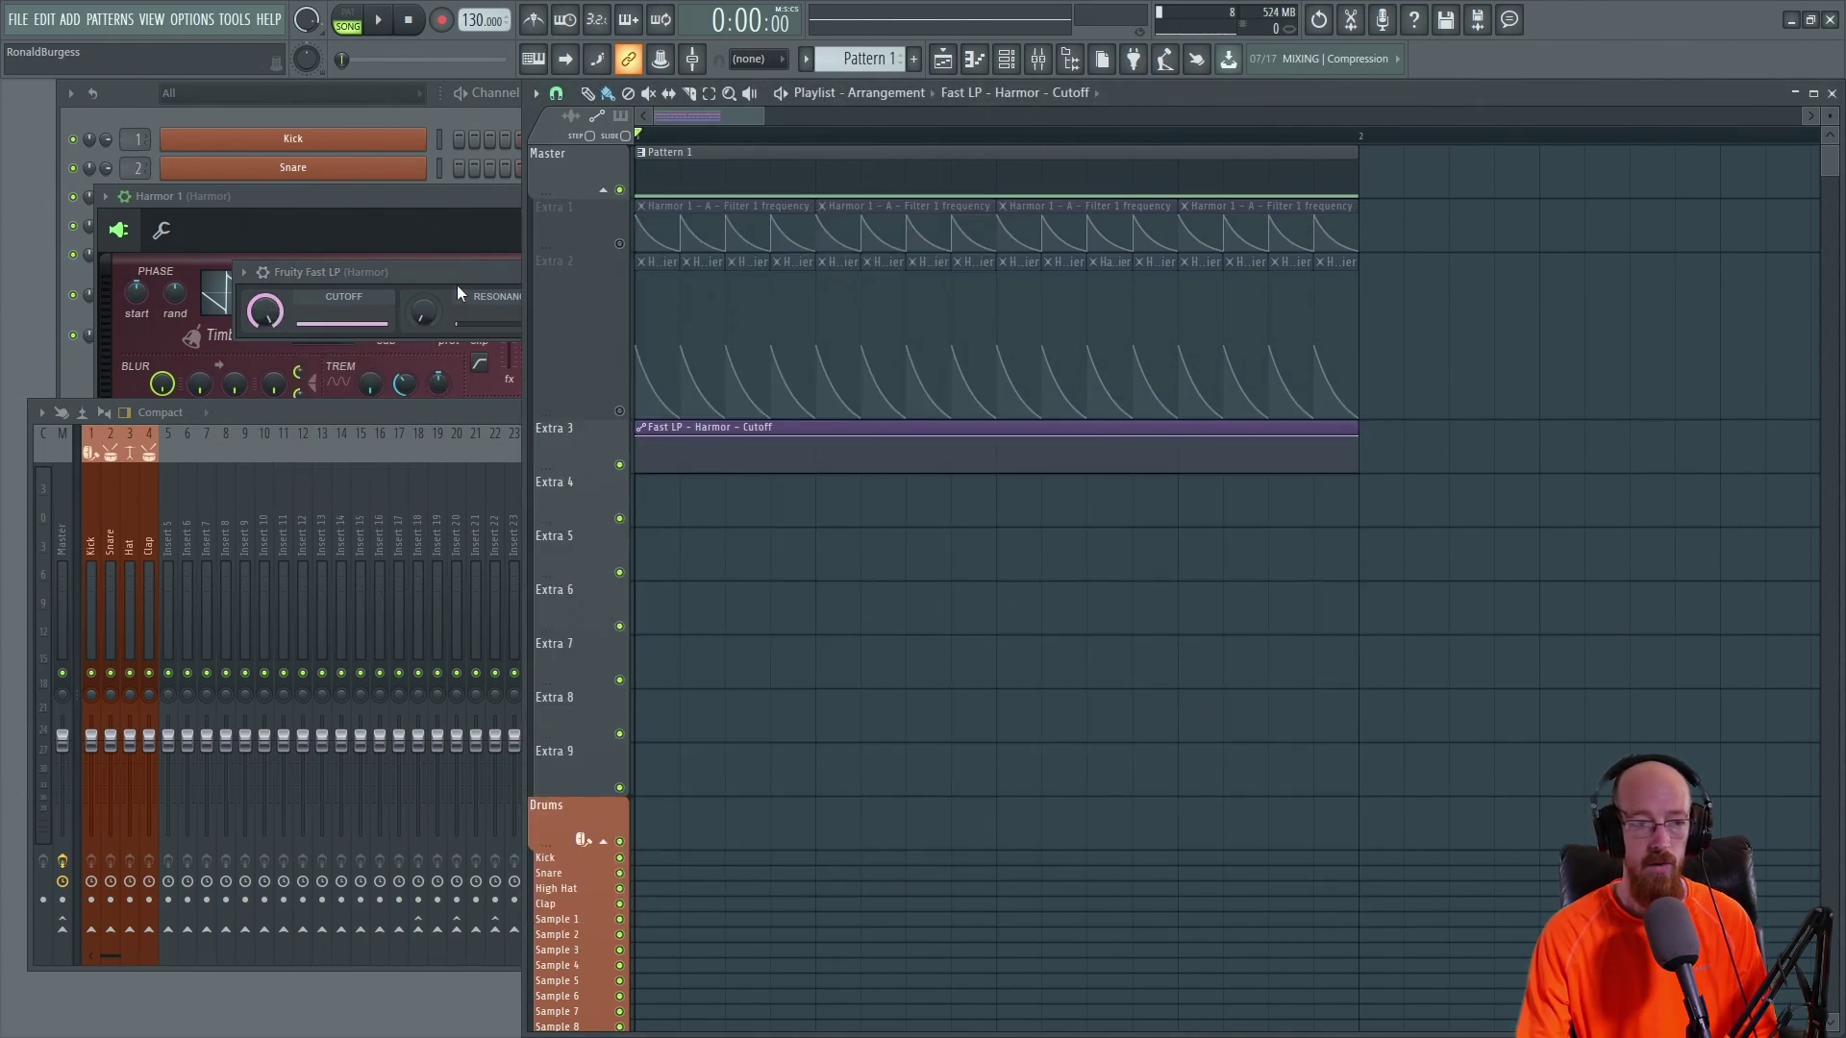
{"action": "left_click_drag", "start_coordinate": [444, 275], "coordinate": [321, 280]}
Step: Draw four consecutive one-step decays from full to zero within the first beat of the Fast LP Cutoff clip
{"action": "right_click", "coordinate": [694, 458]}
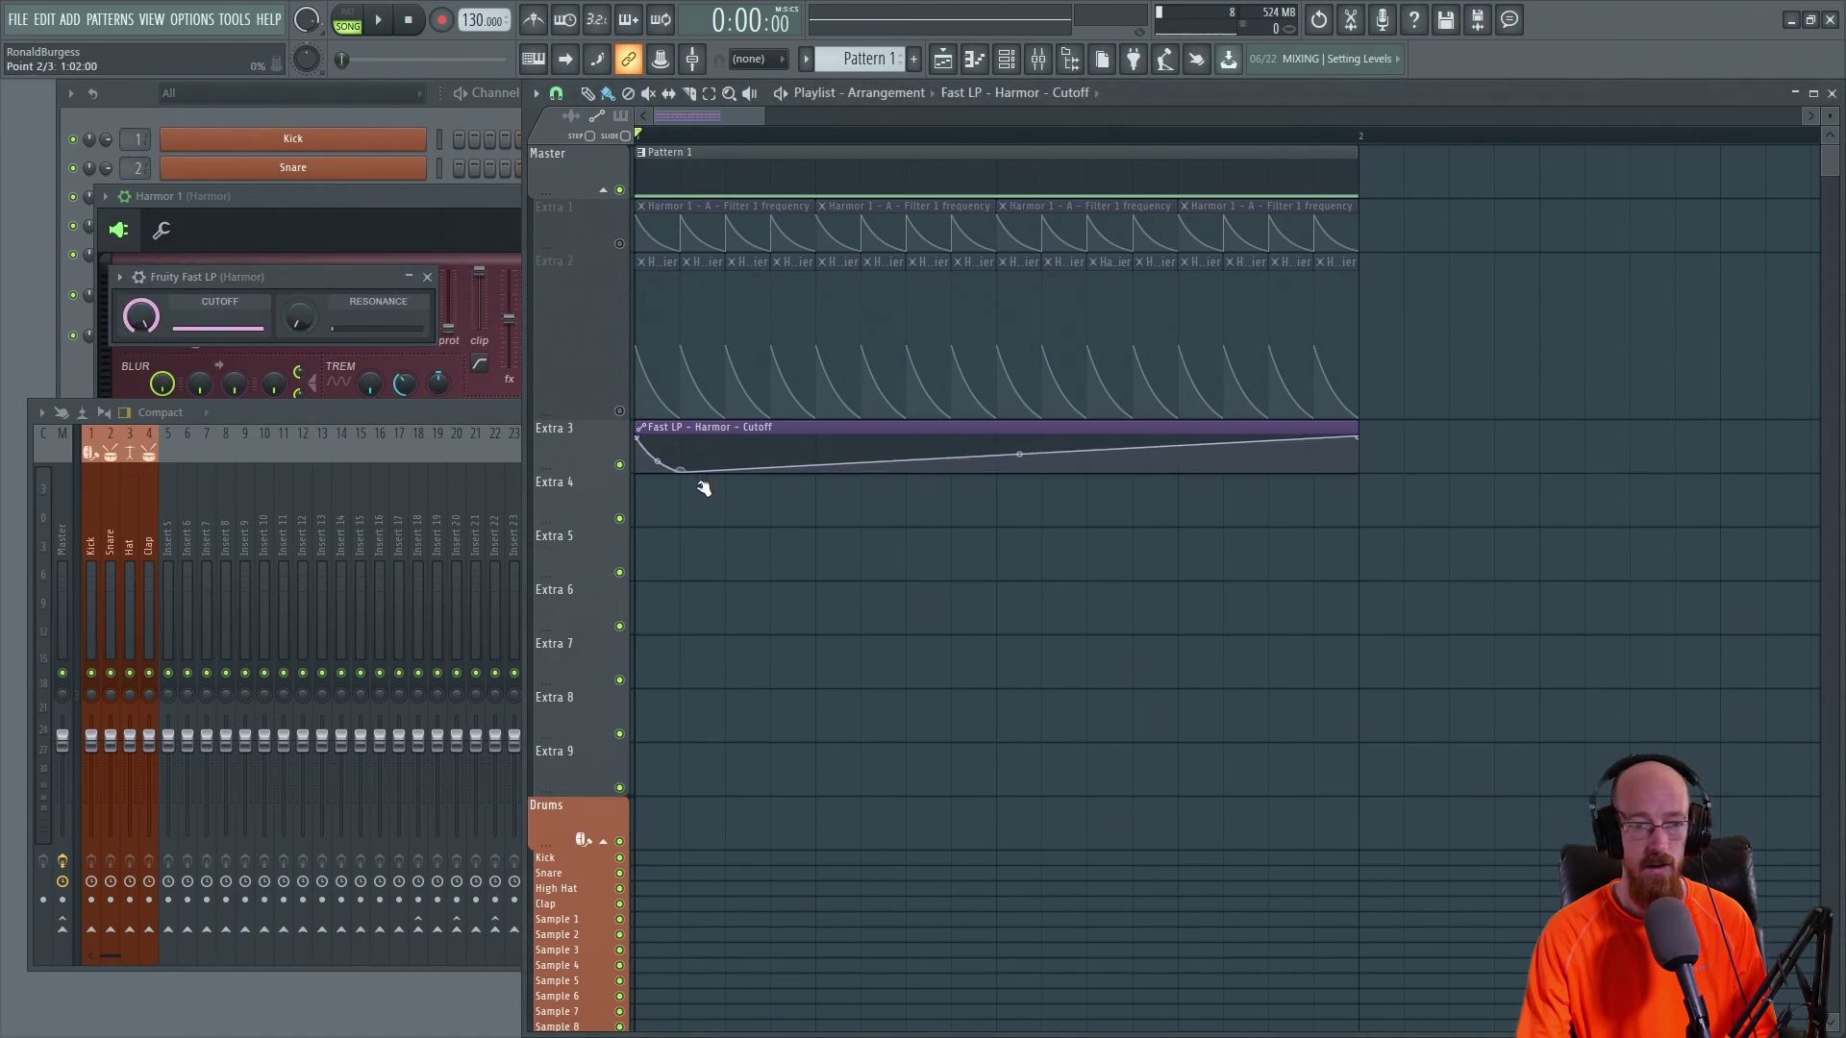
{"action": "right_click", "coordinate": [699, 443]}
{"action": "right_click", "coordinate": [735, 454]}
{"action": "right_click", "coordinate": [745, 443]}
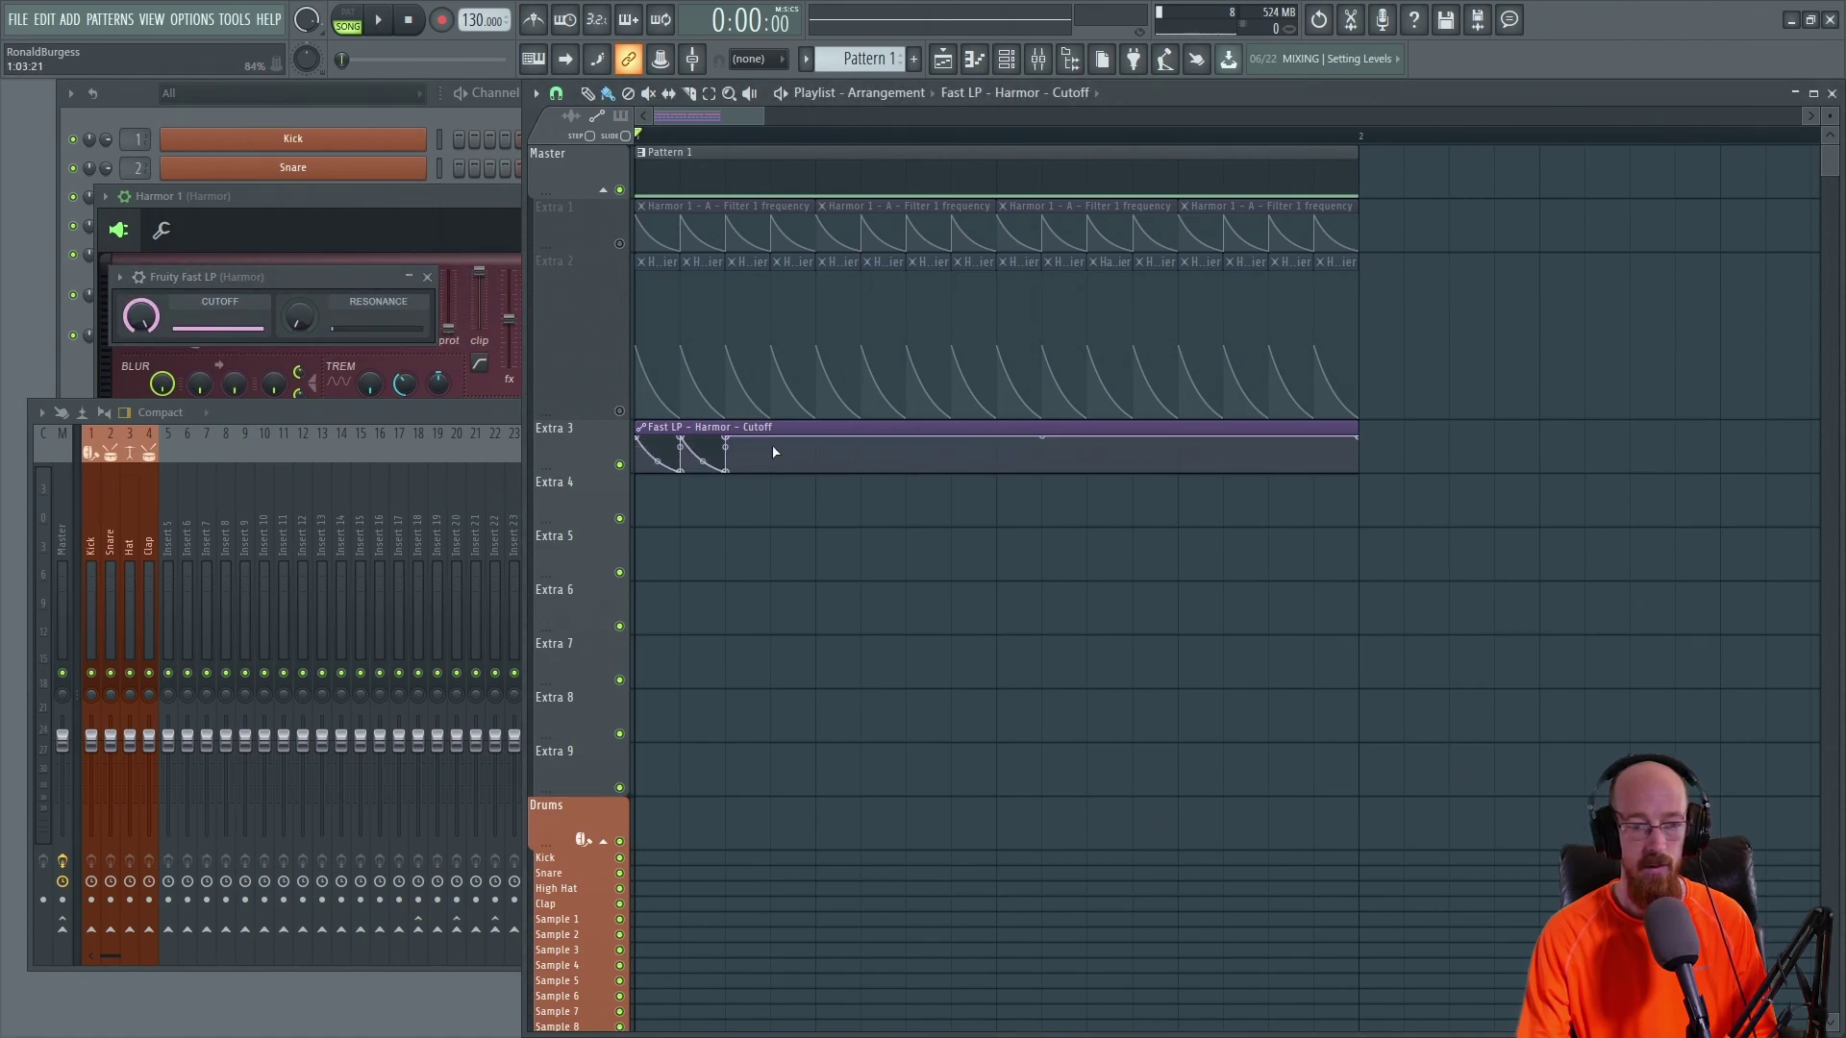
{"action": "right_click", "coordinate": [782, 458]}
{"action": "right_click", "coordinate": [789, 443]}
{"action": "right_click", "coordinate": [828, 461]}
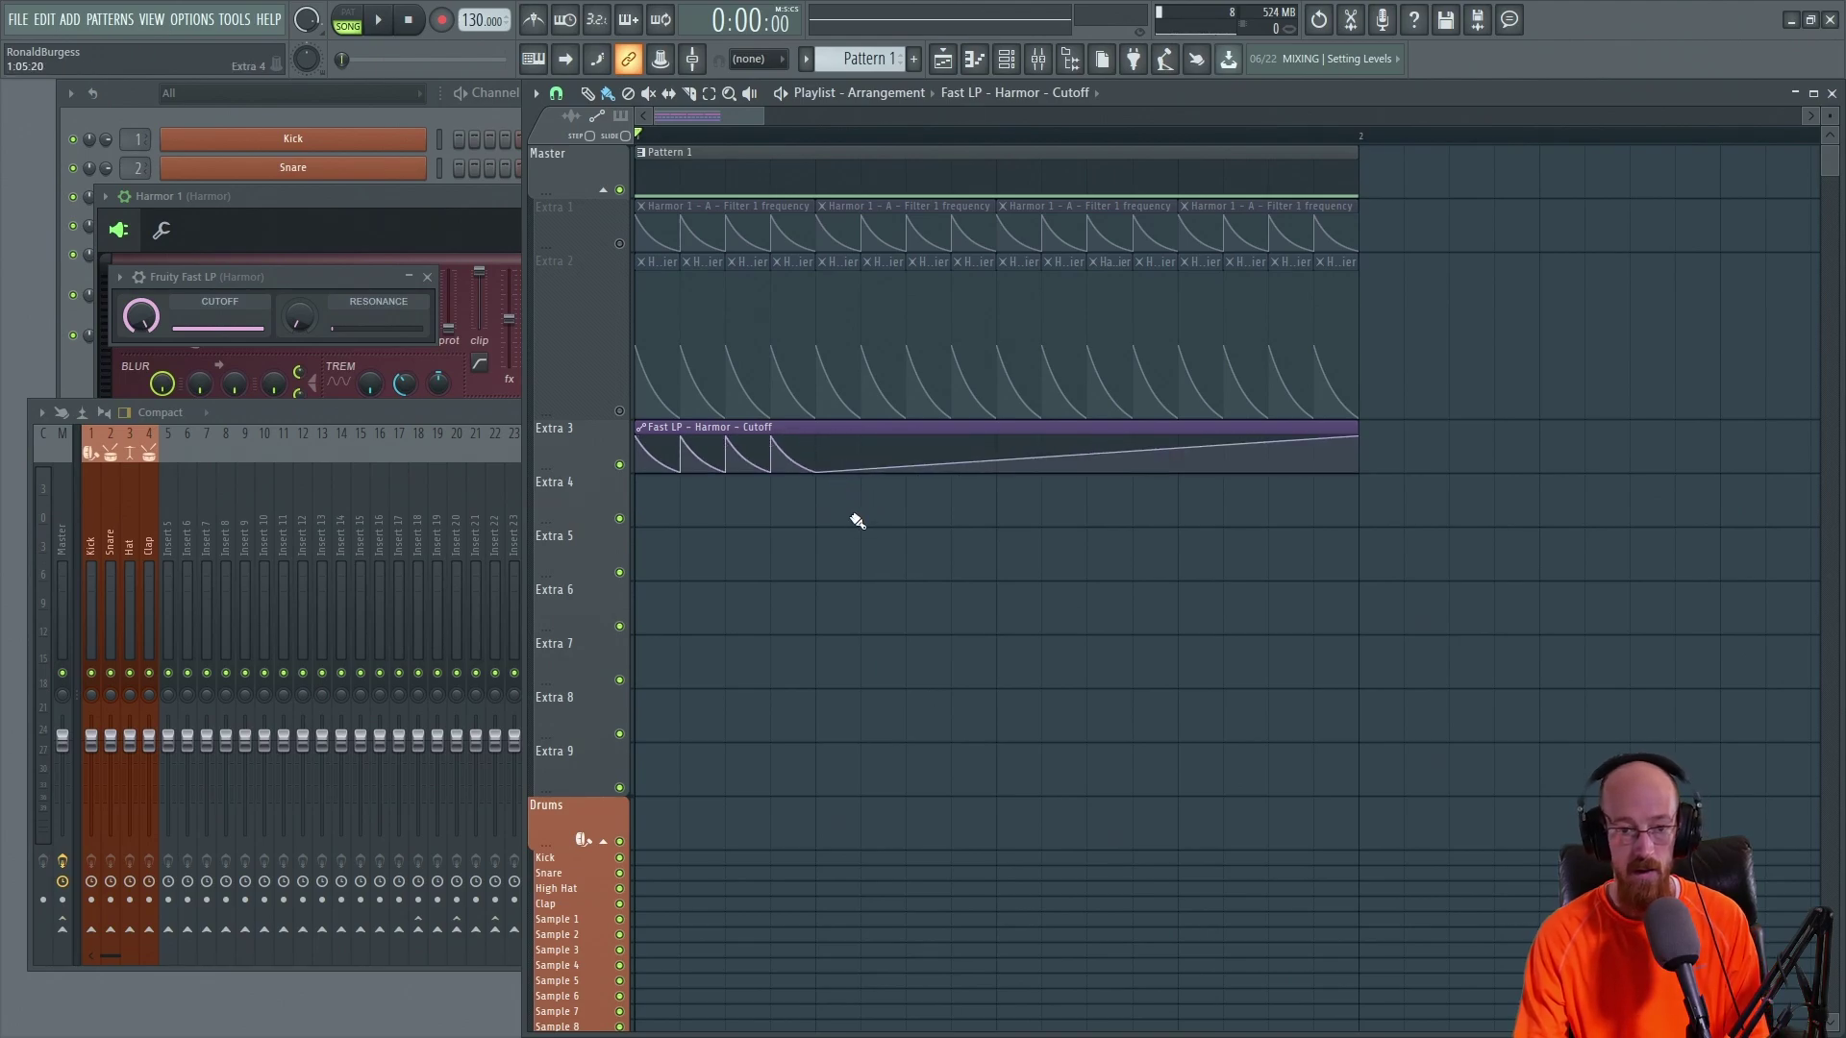
Step: Cut off the Cutoff clip after its fourth decay and repeat the remaining one-beat clip three times to fill the bar
{"action": "left_click_drag", "start_coordinate": [817, 495], "coordinate": [838, 447]}
{"action": "right_click", "coordinate": [854, 426]}
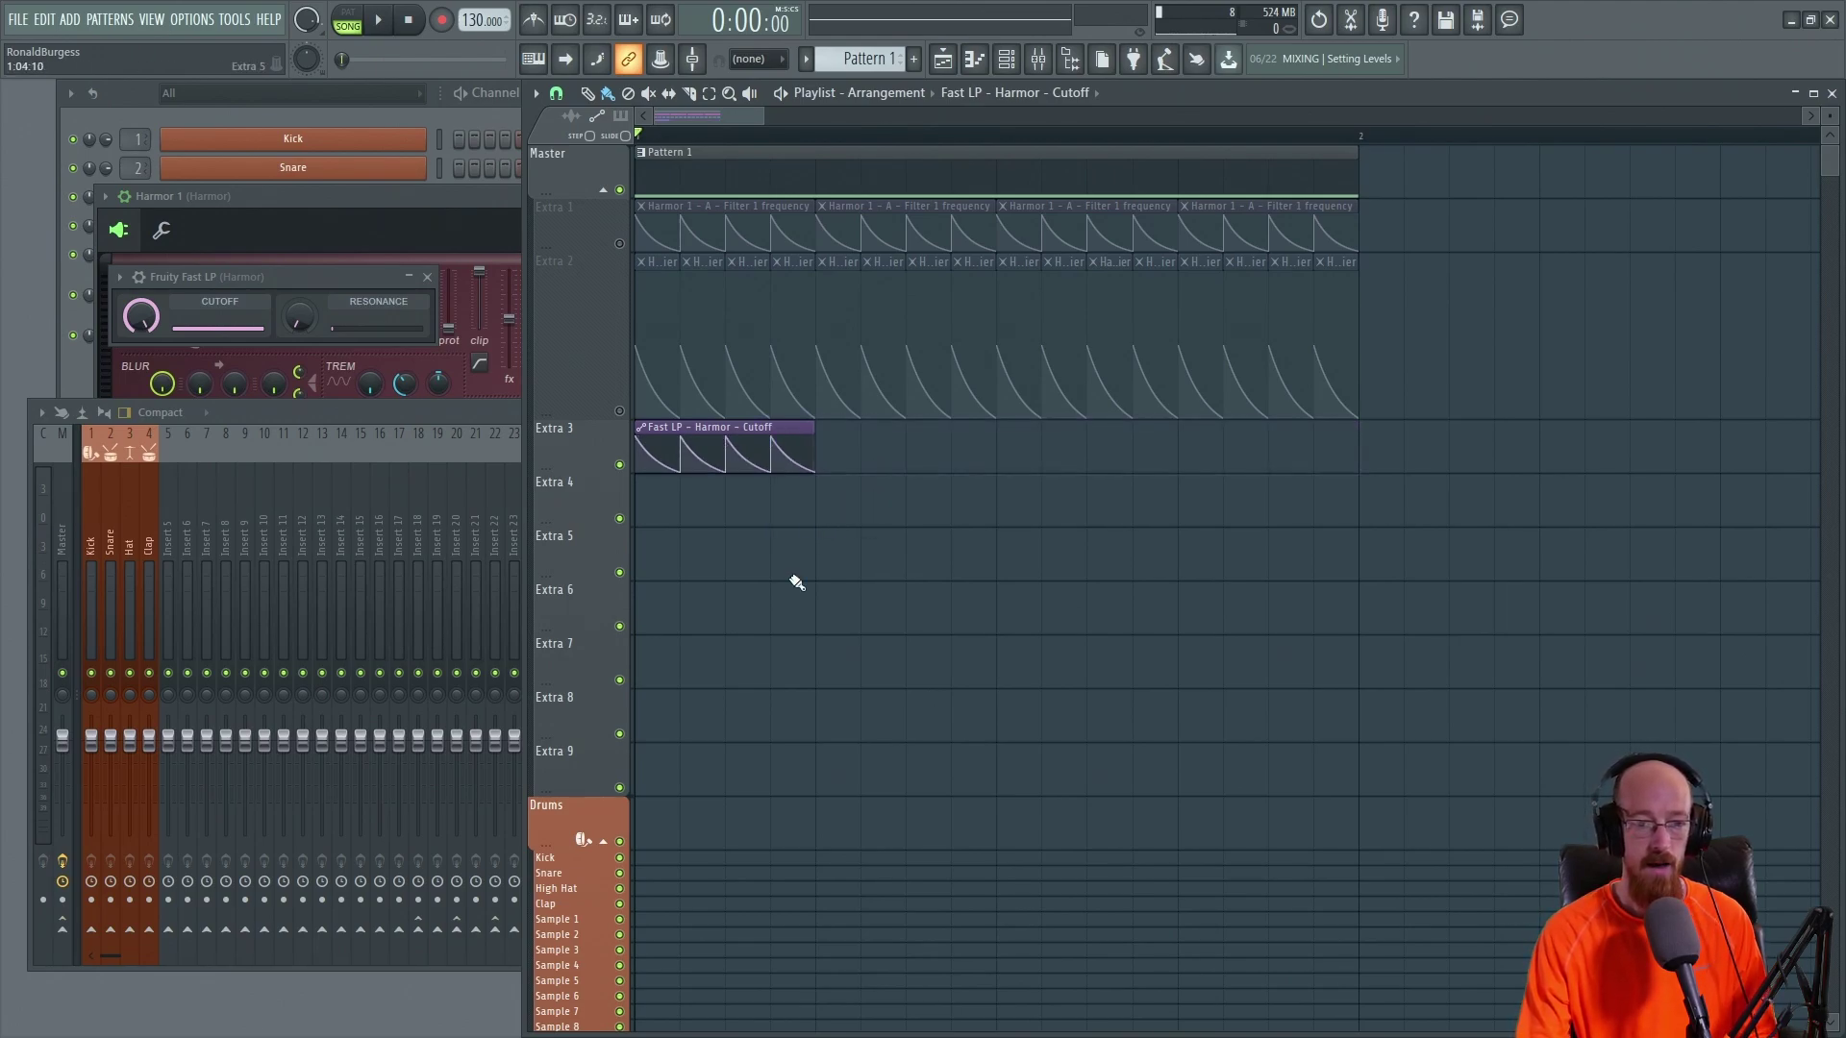
{"action": "key", "text": "ctrl+b"}
{"action": "key", "text": "ctrl+b"}
{"action": "key", "text": "ctrl+b"}
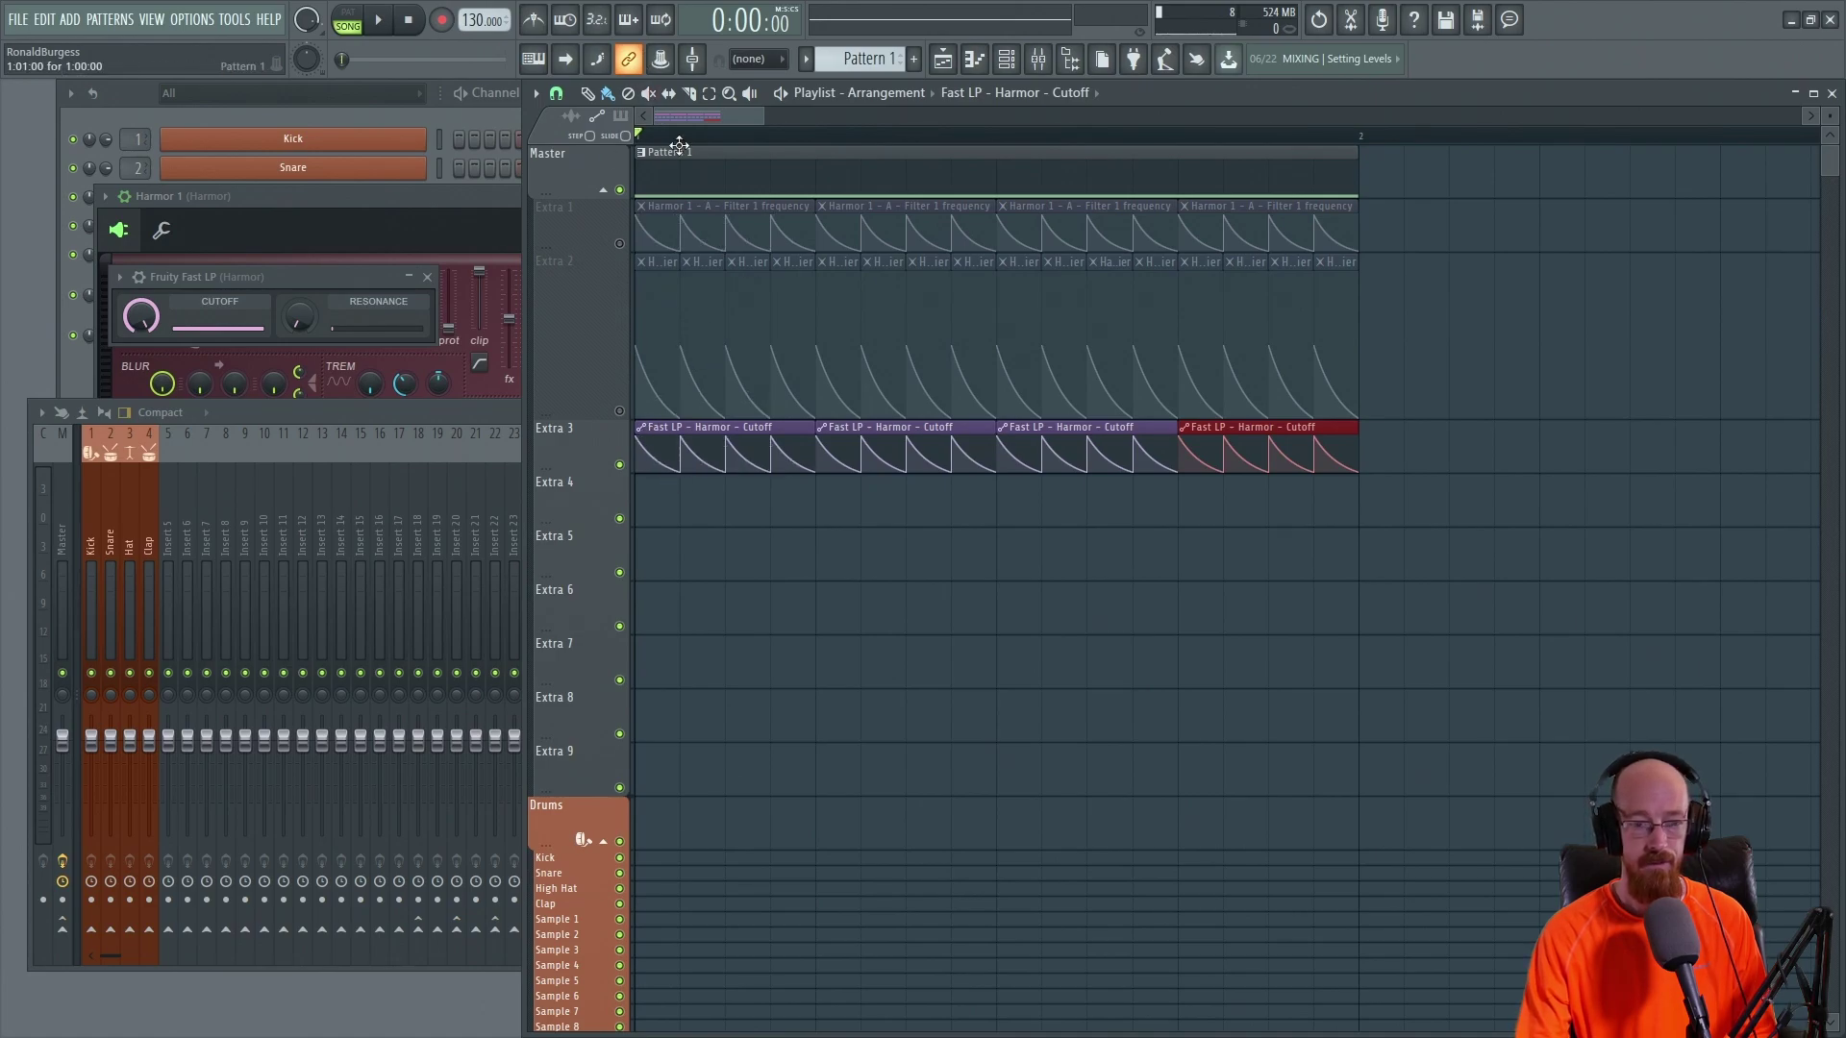
Step: Play the arrangement to hear the low-pass cutoff decays, and clear the clip selection
{"action": "key", "text": "space"}
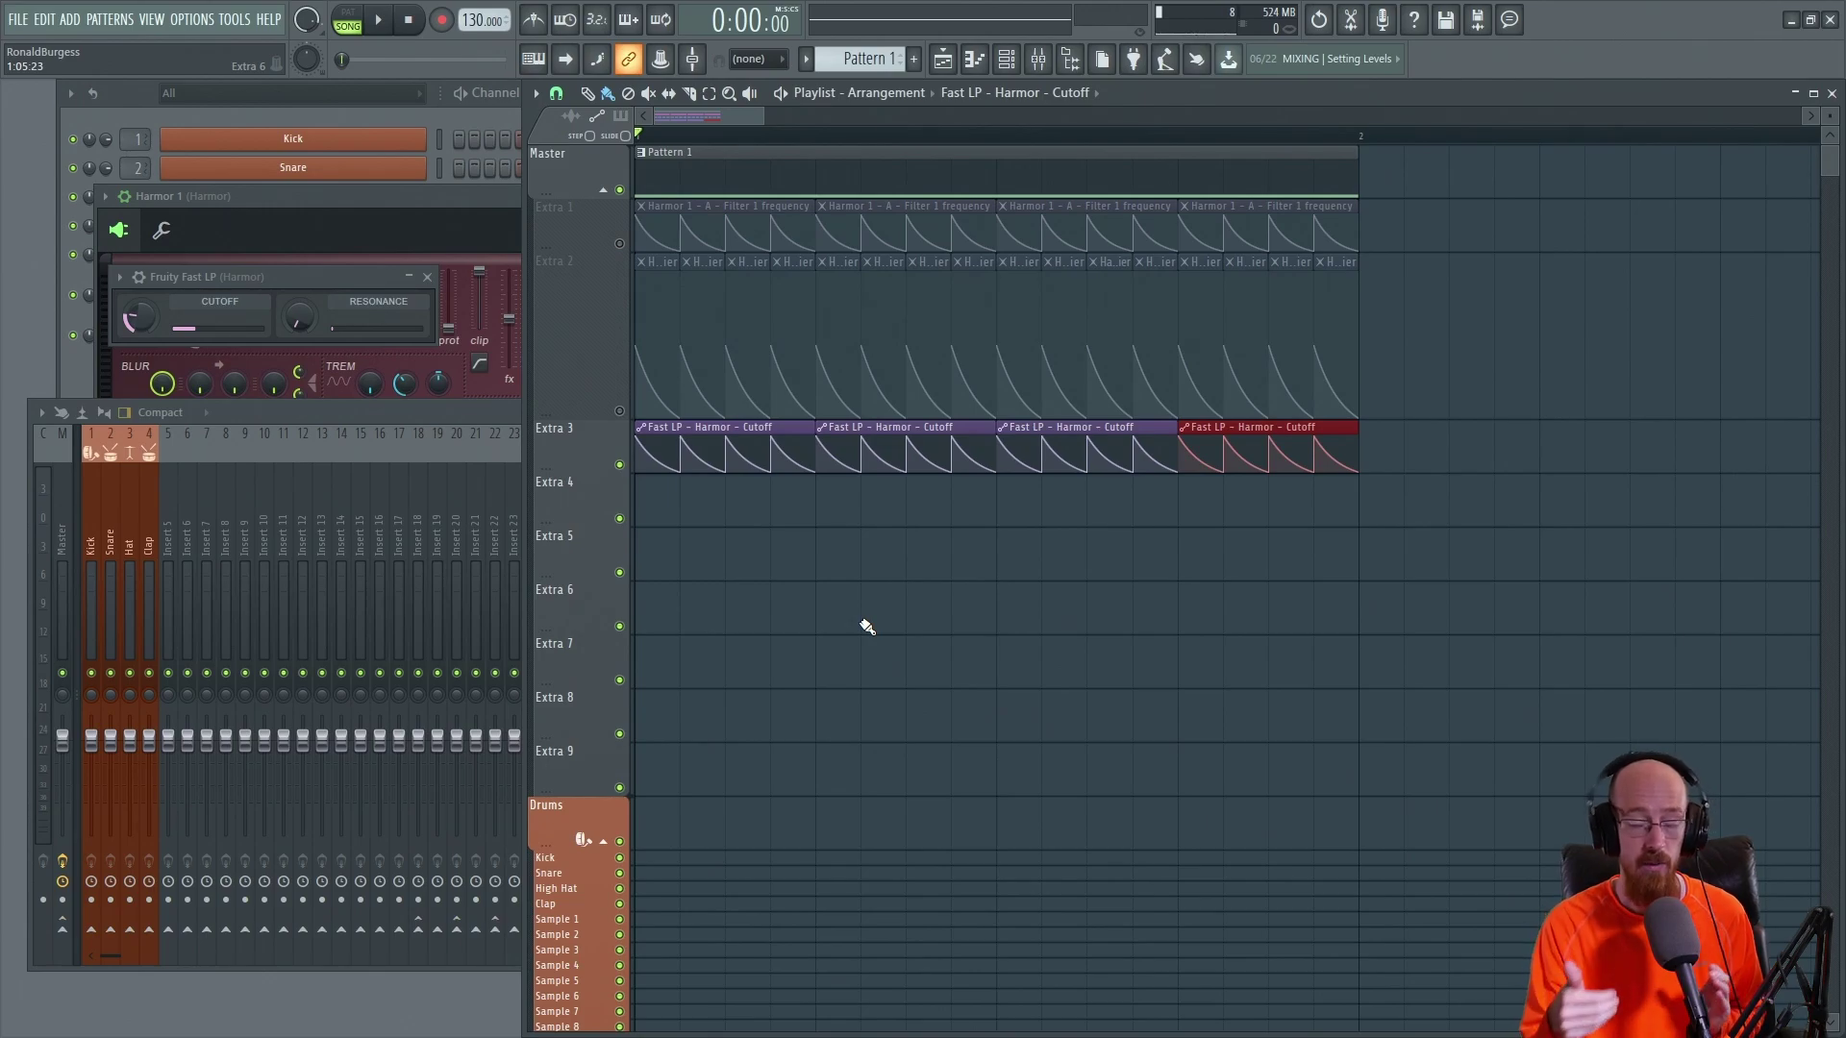
{"action": "left_click_drag", "start_coordinate": [673, 476], "coordinate": [1262, 500]}
{"action": "left_click", "coordinate": [962, 512]}
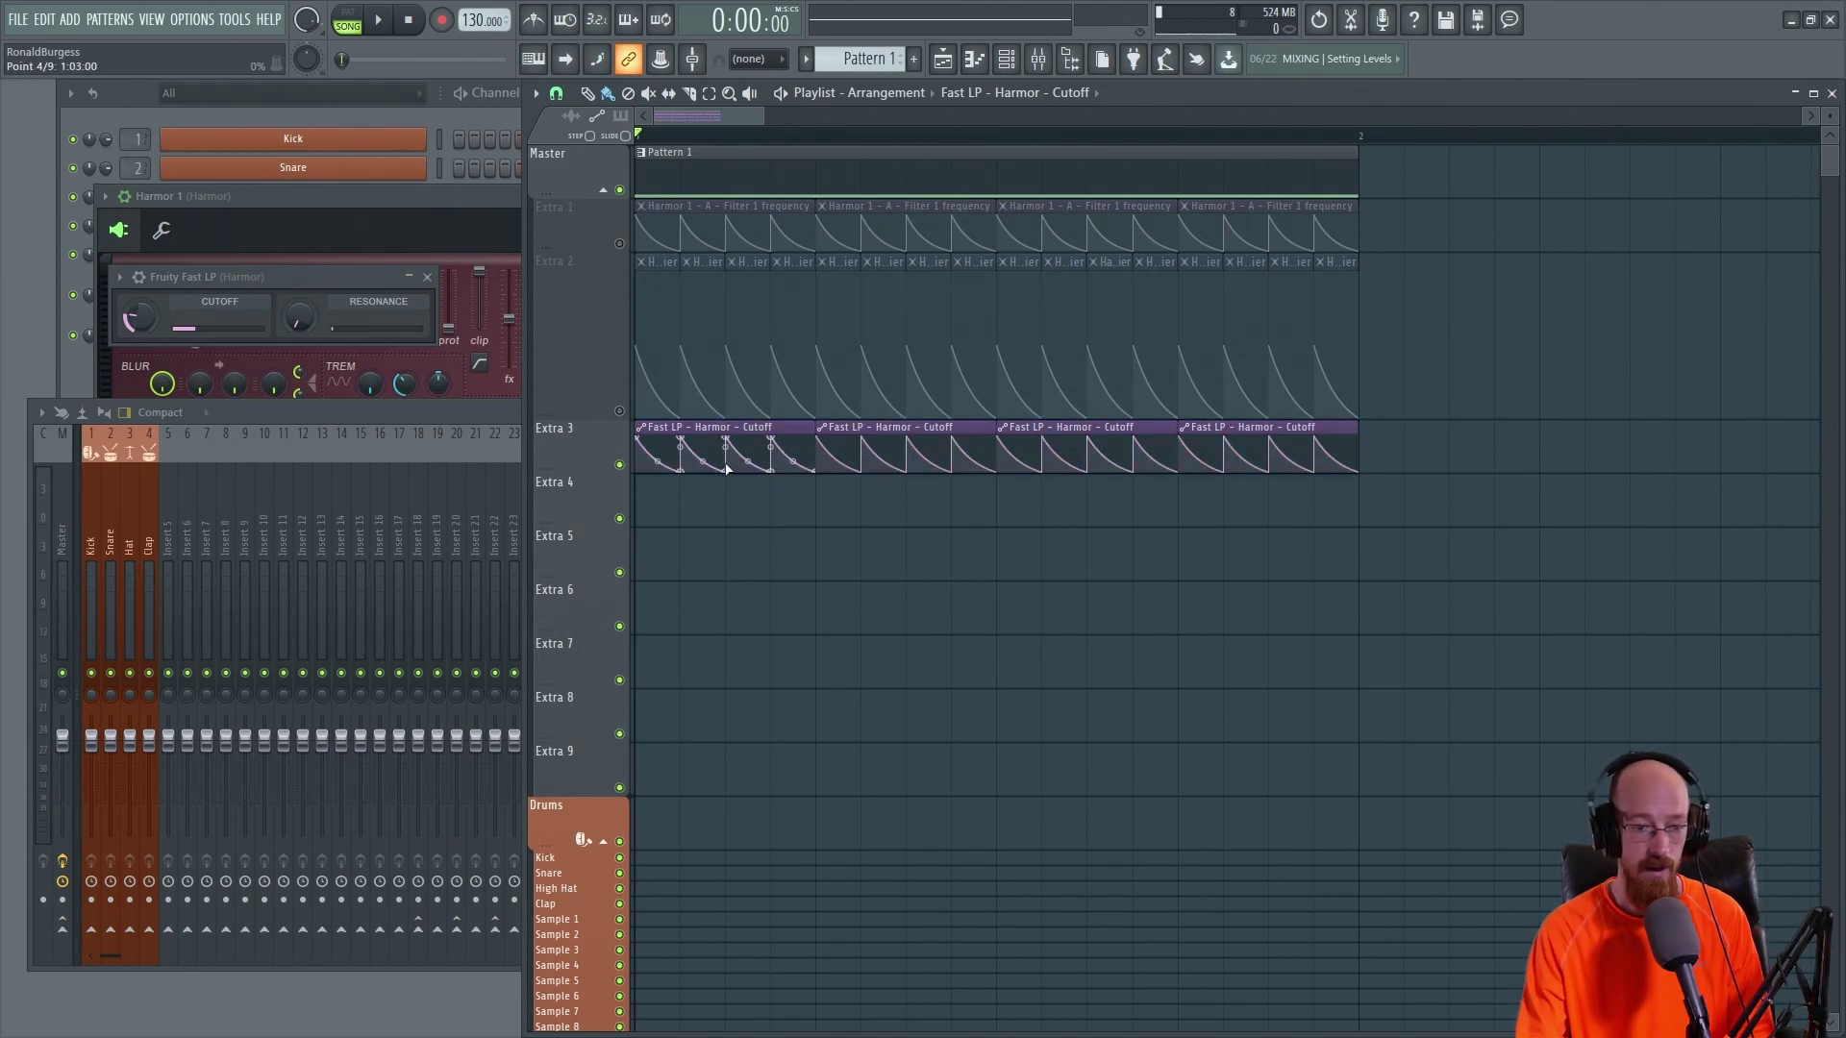
Step: Vary the tension of the individual decays in the Cutoff clip while the arrangement plays, then stop playback
{"action": "key", "text": "space"}
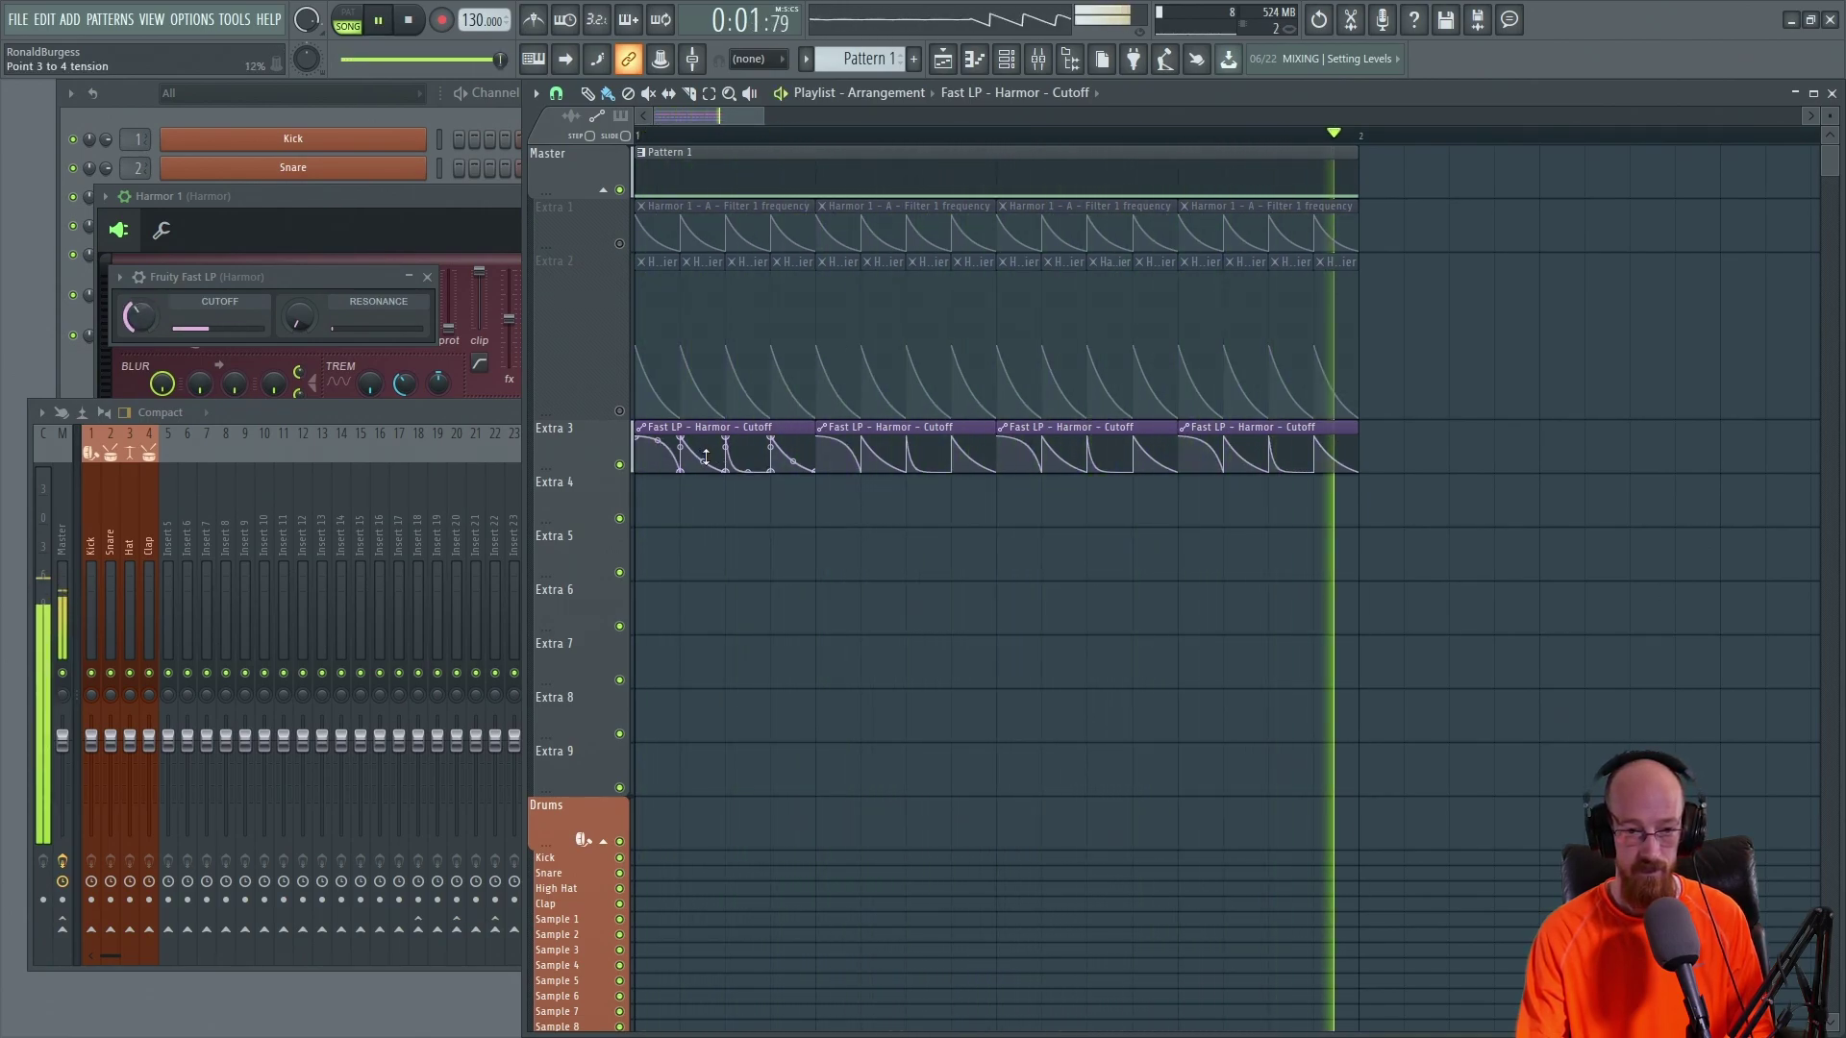
{"action": "left_click_drag", "start_coordinate": [703, 462], "coordinate": [657, 463]}
{"action": "key", "text": "space"}
Step: Split the first decay of the Cutoff clip into two shorter straight decays and play the new rhythm
{"action": "scroll", "coordinate": [955, 503], "scroll_direction": "up", "scroll_amount": 3}
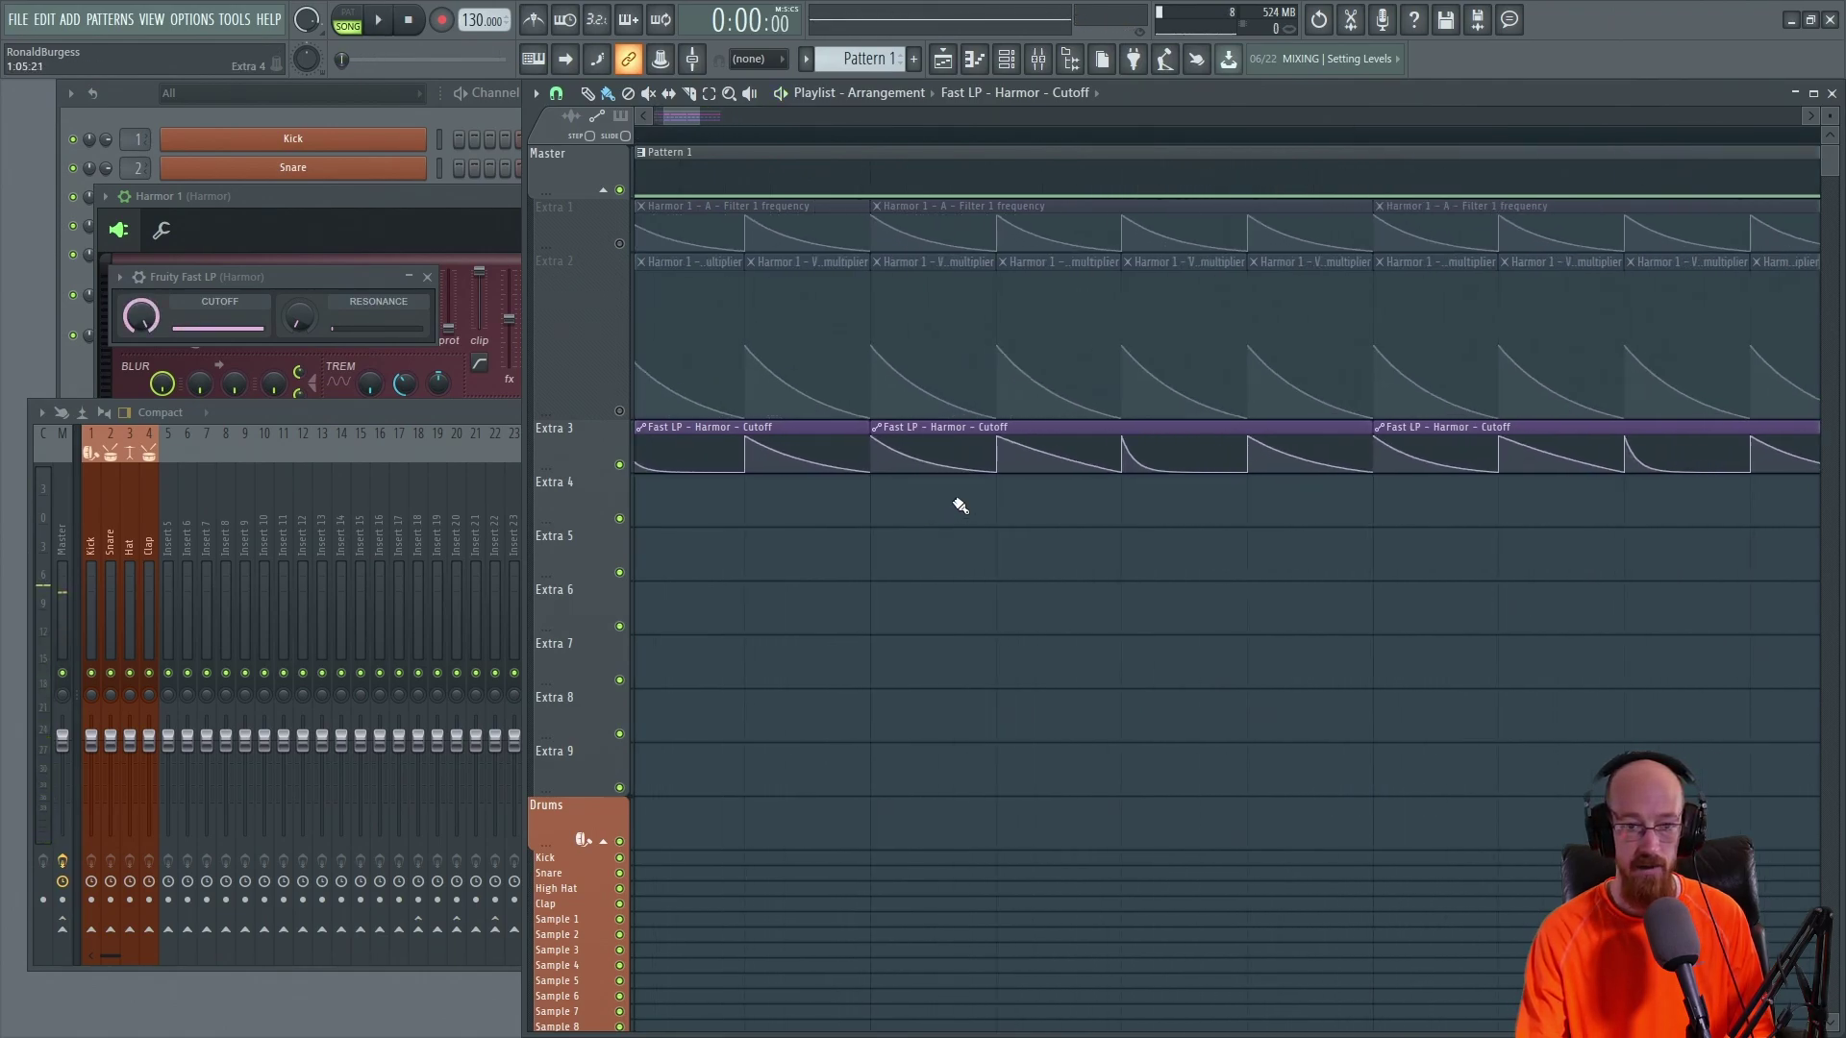
{"action": "right_click", "coordinate": [954, 471]}
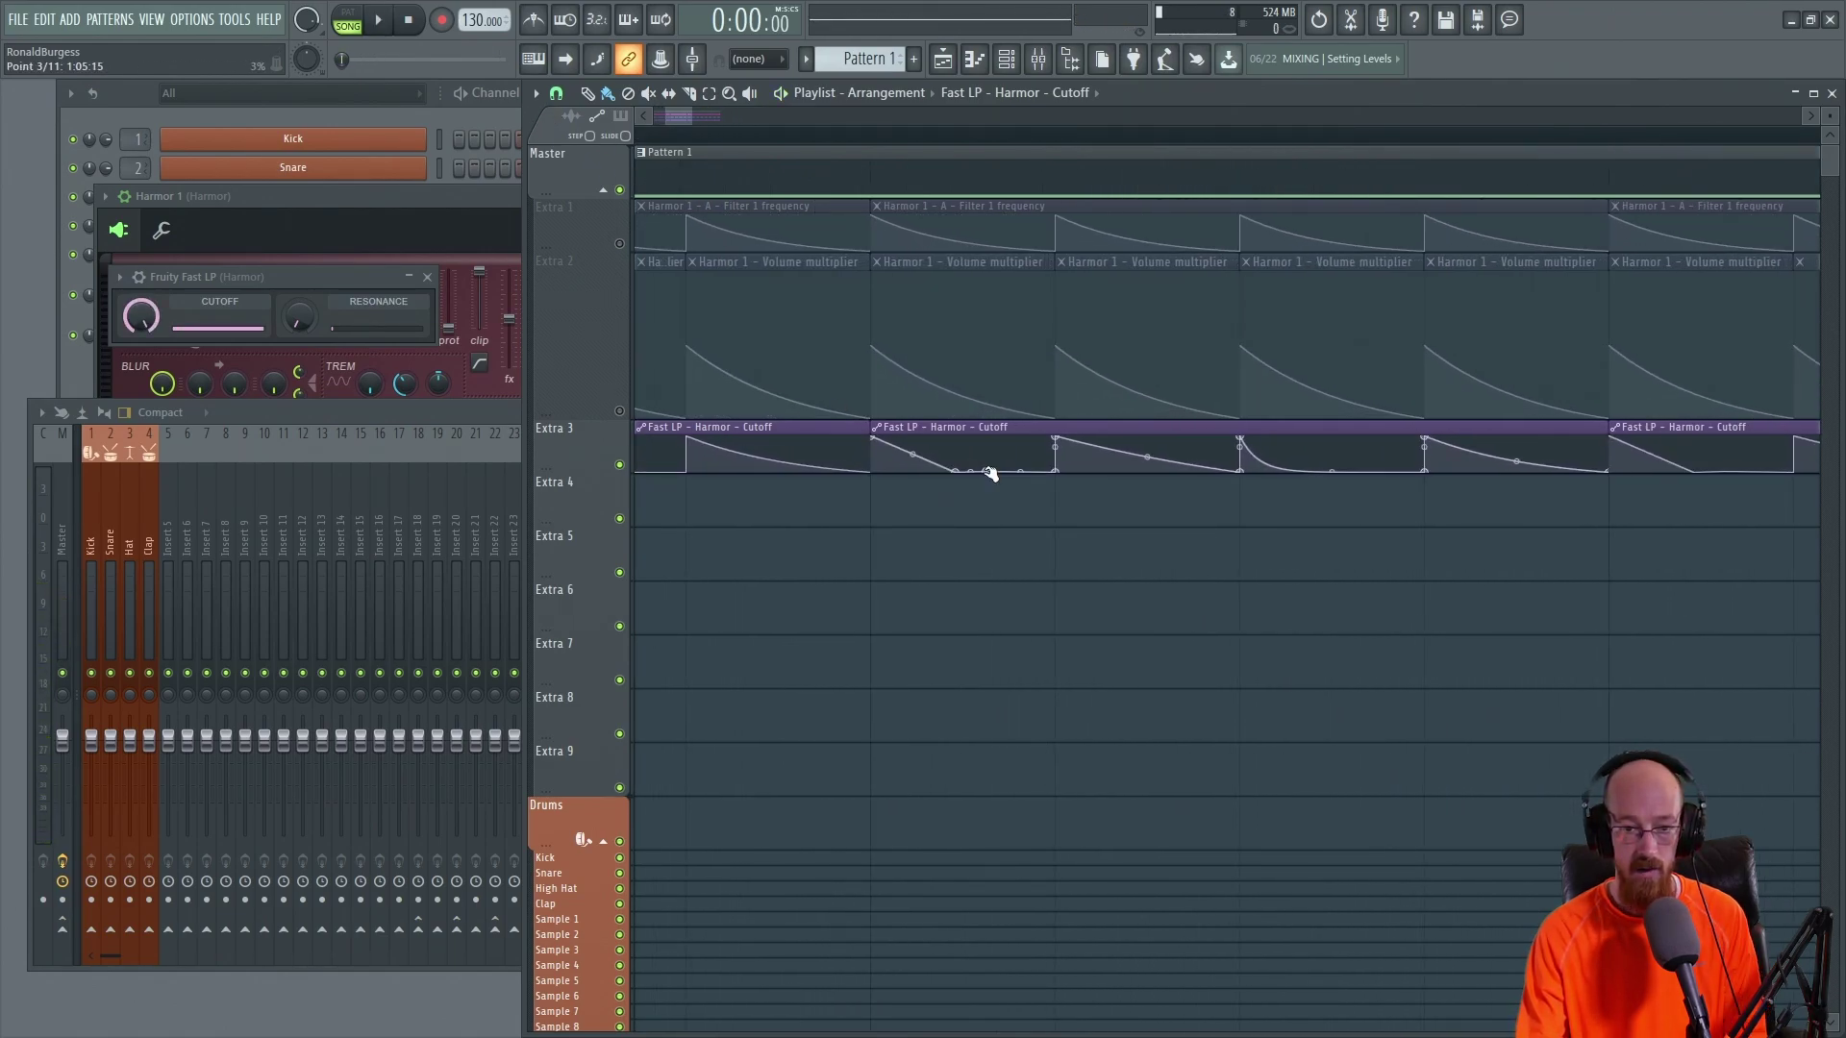
{"action": "right_click", "coordinate": [990, 471]}
{"action": "left_click_drag", "start_coordinate": [989, 471], "coordinate": [954, 420]}
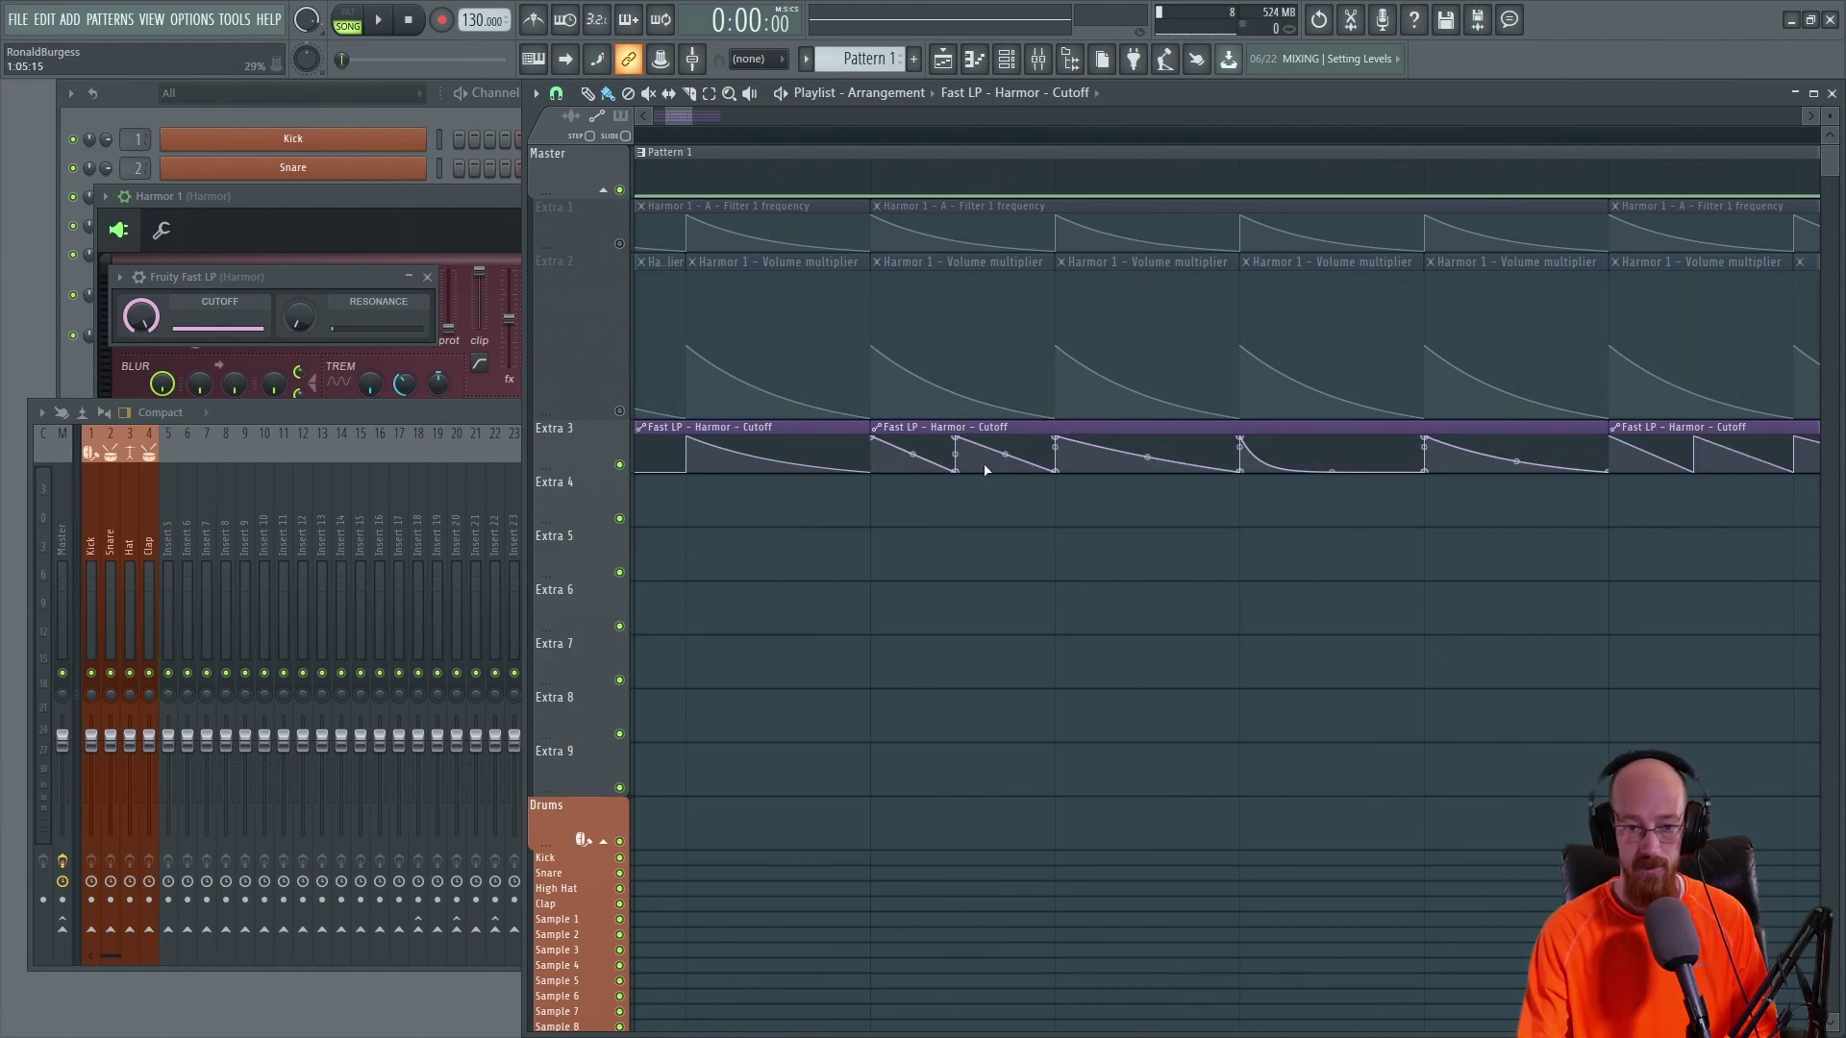
{"action": "key", "text": "space"}
{"action": "scroll", "coordinate": [1001, 528], "scroll_direction": "down", "scroll_amount": 2}
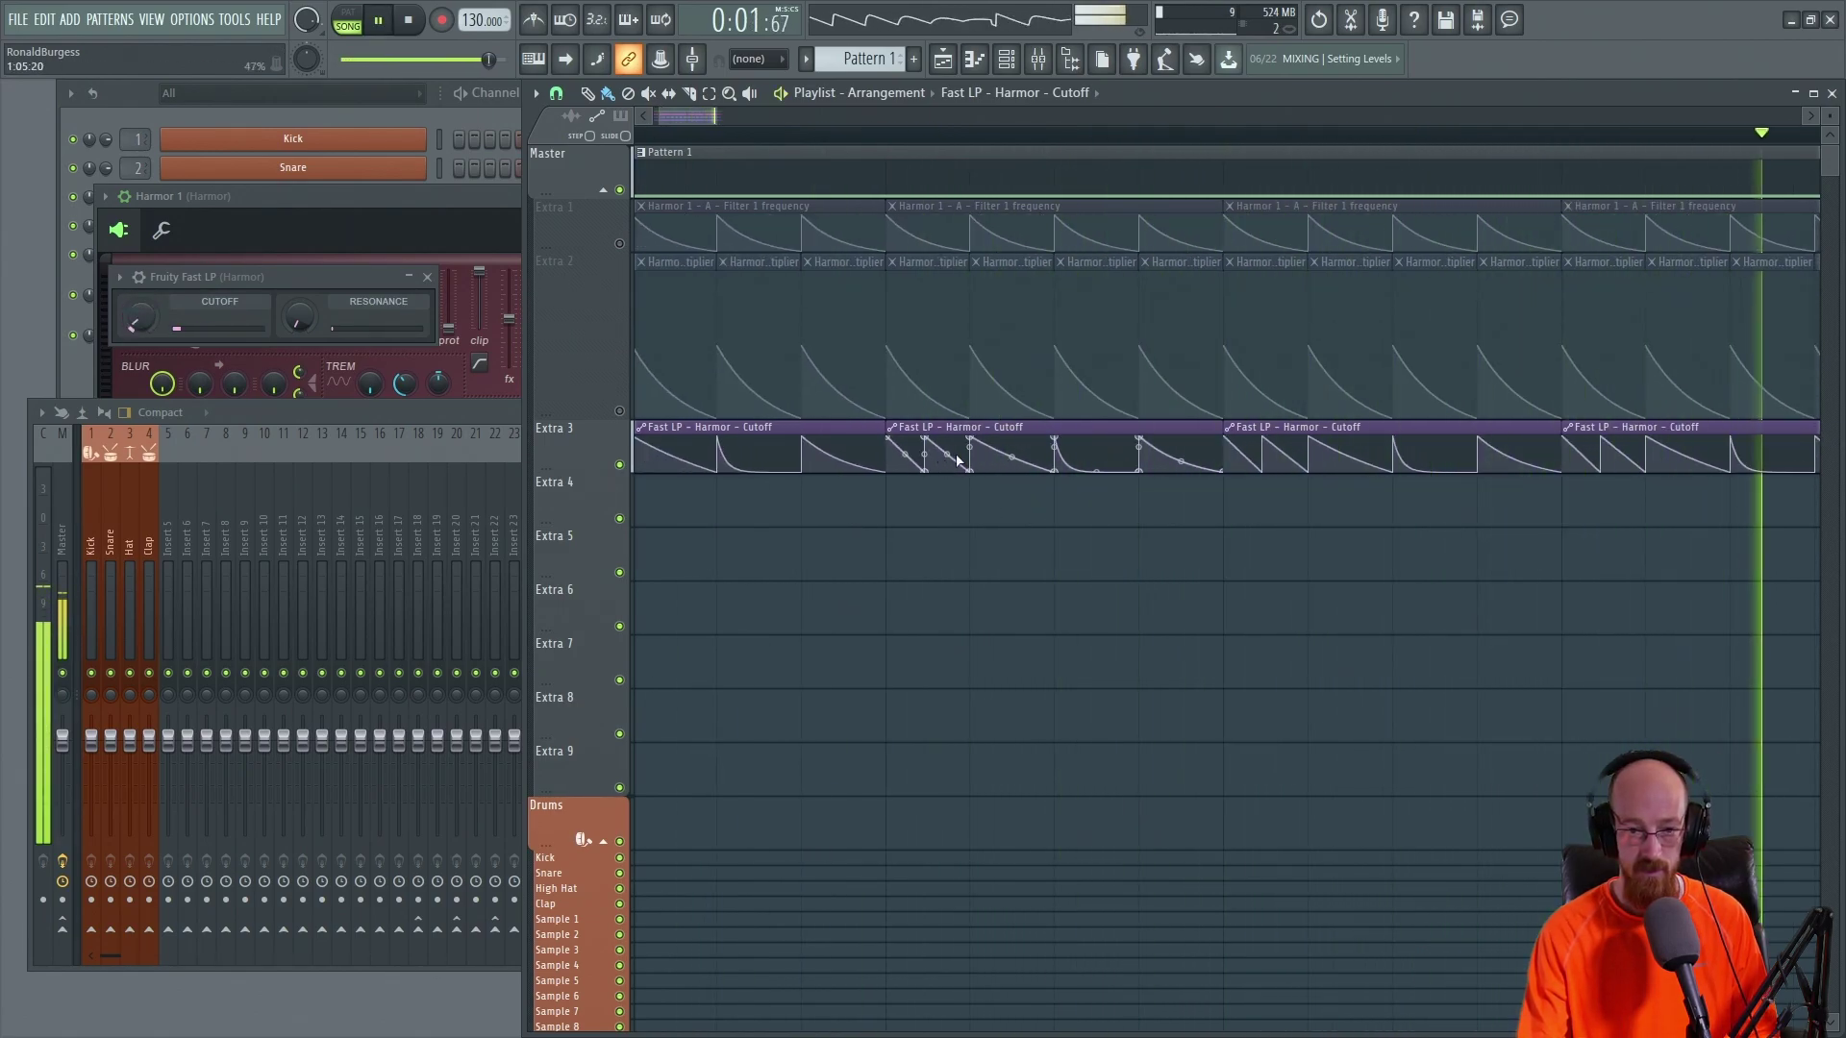
Step: Bend the two short decays at the start of the Cutoff clip into steeper curves, and stop playback
{"action": "left_click_drag", "start_coordinate": [945, 455], "coordinate": [905, 470]}
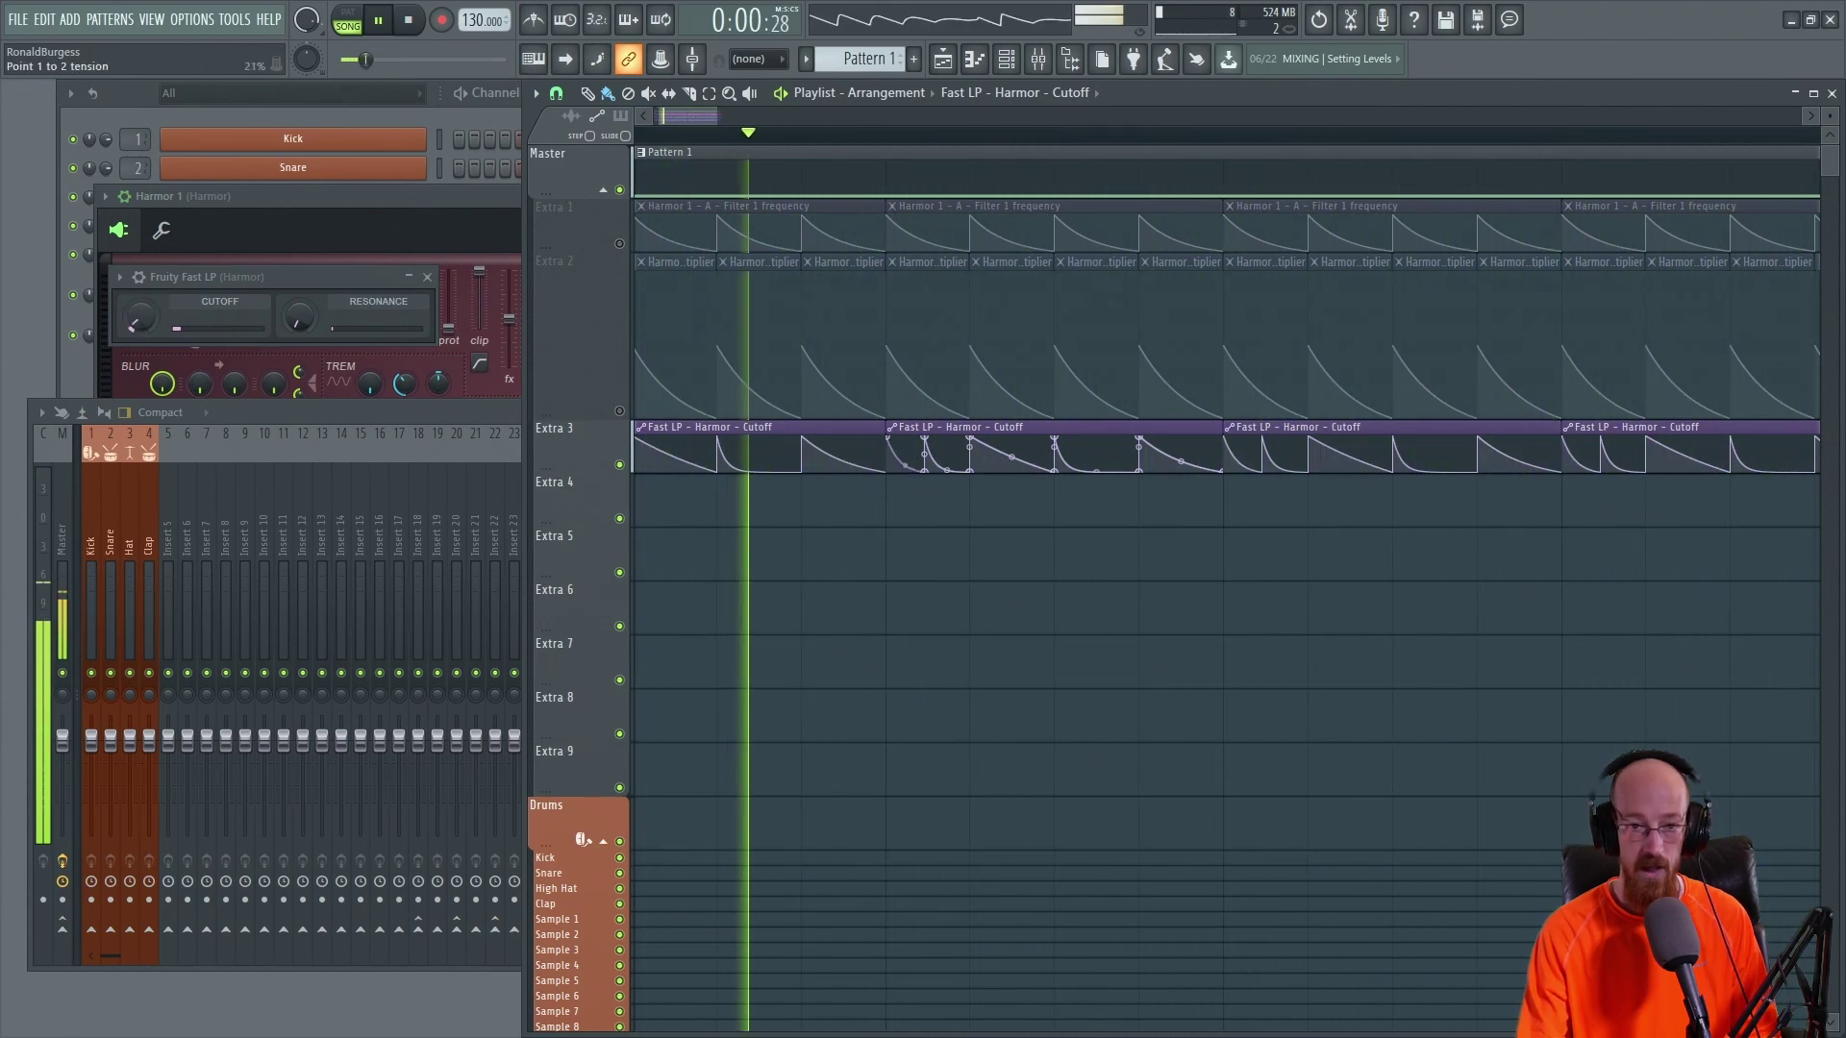
{"action": "key", "text": "space"}
Step: Unmute the Filter 1 frequency track, mute the Cutoff track, and split the first decay of the frequency clip into two shorter ones
{"action": "left_click", "coordinate": [619, 243]}
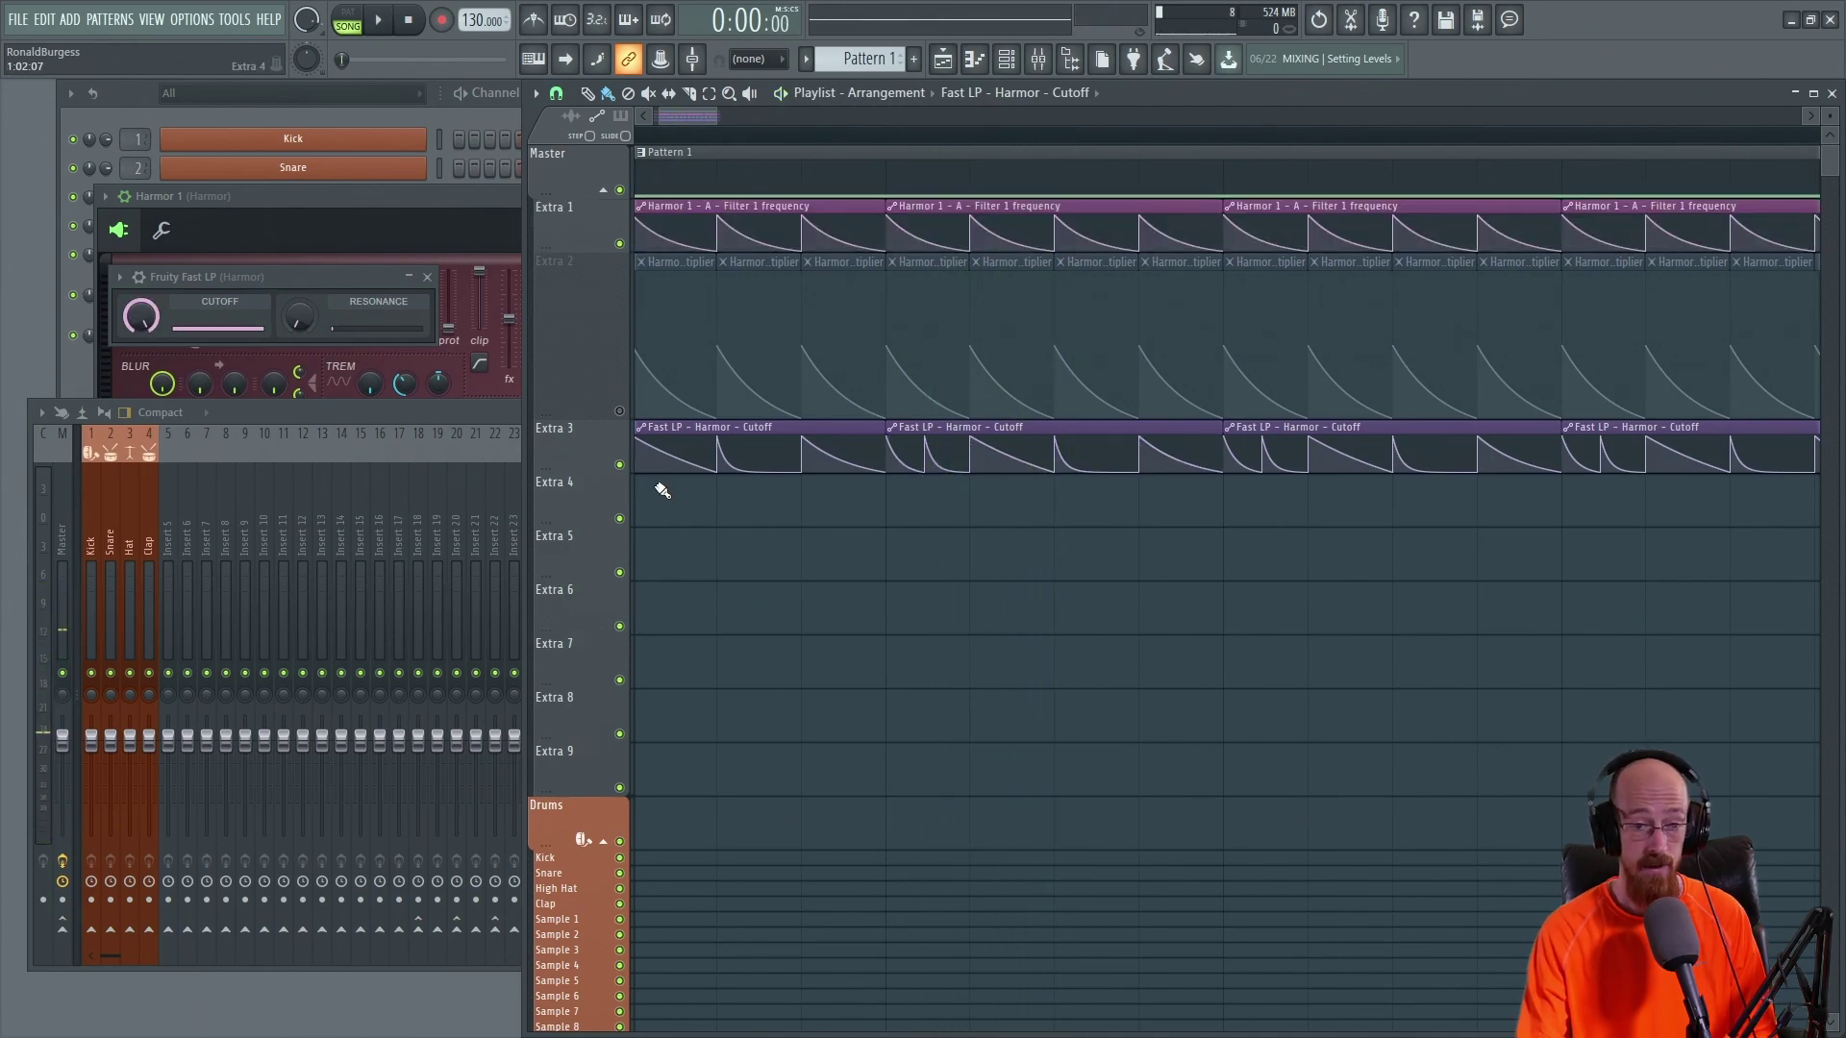
{"action": "left_click", "coordinate": [619, 464]}
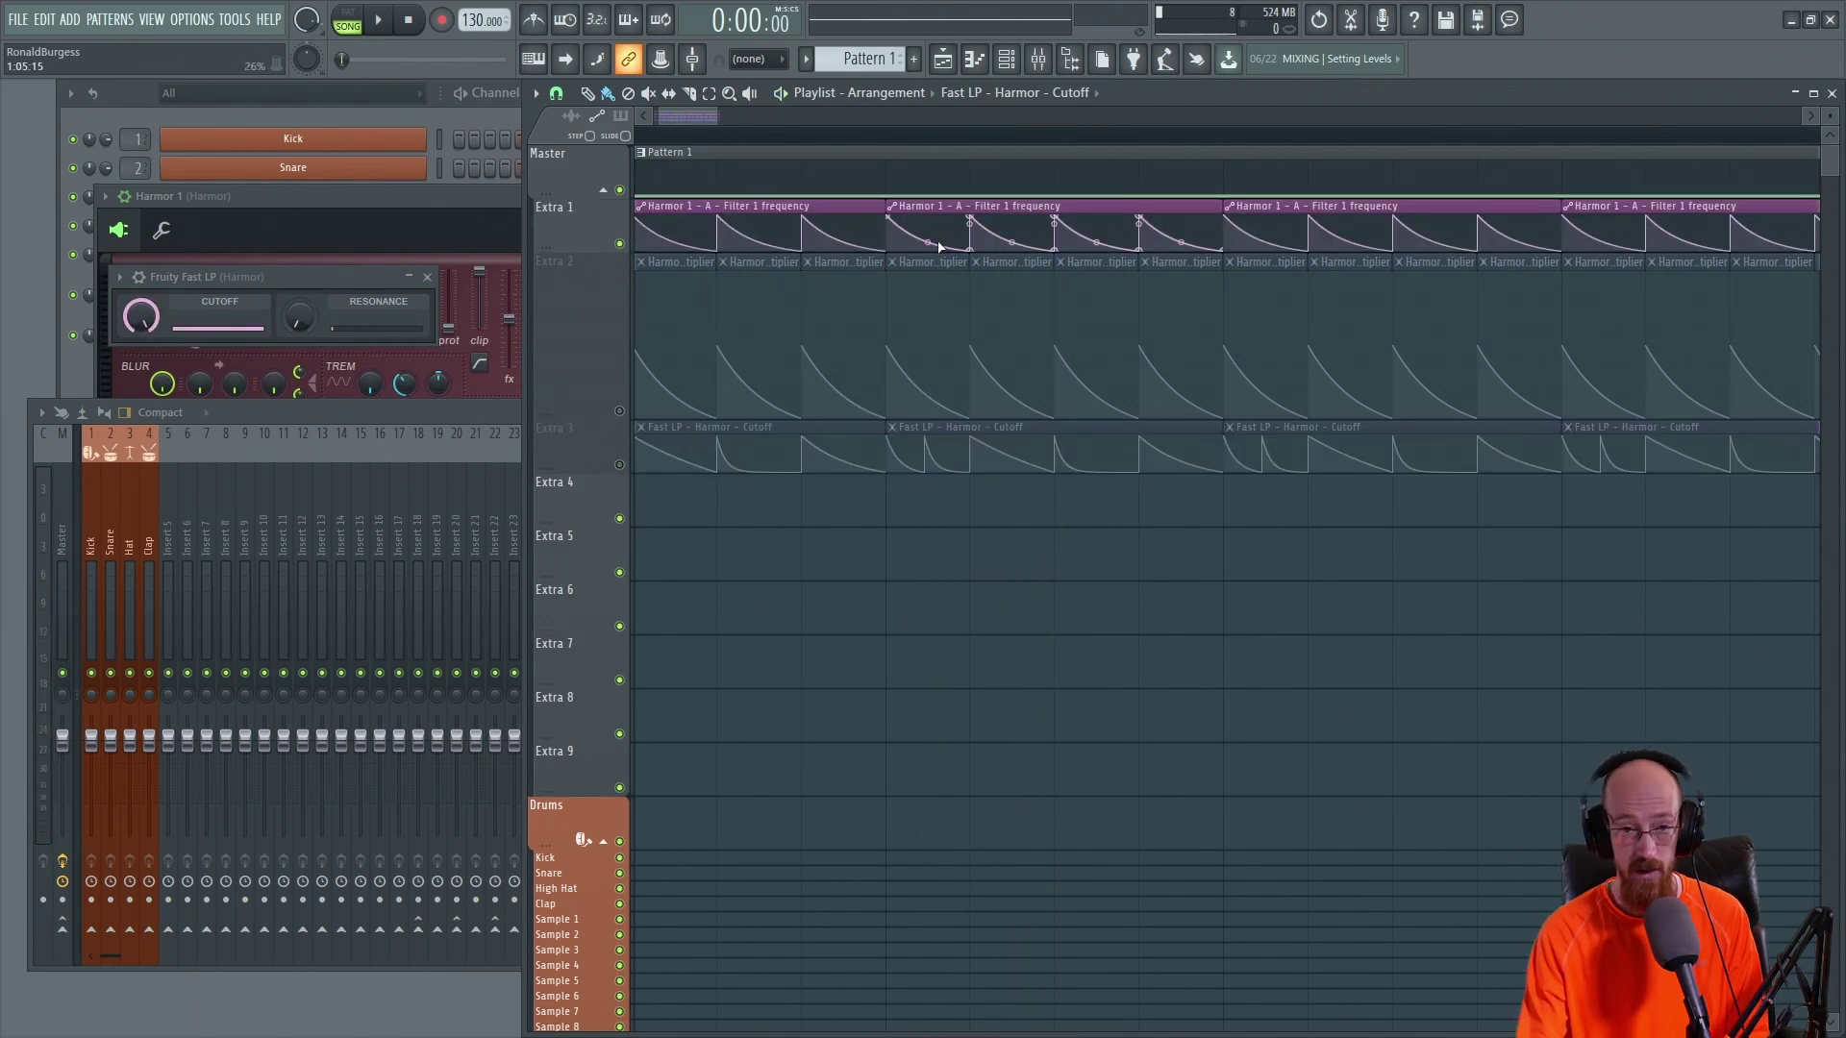
{"action": "scroll", "coordinate": [1000, 236], "scroll_direction": "up", "scroll_amount": 2}
{"action": "key", "text": "space"}
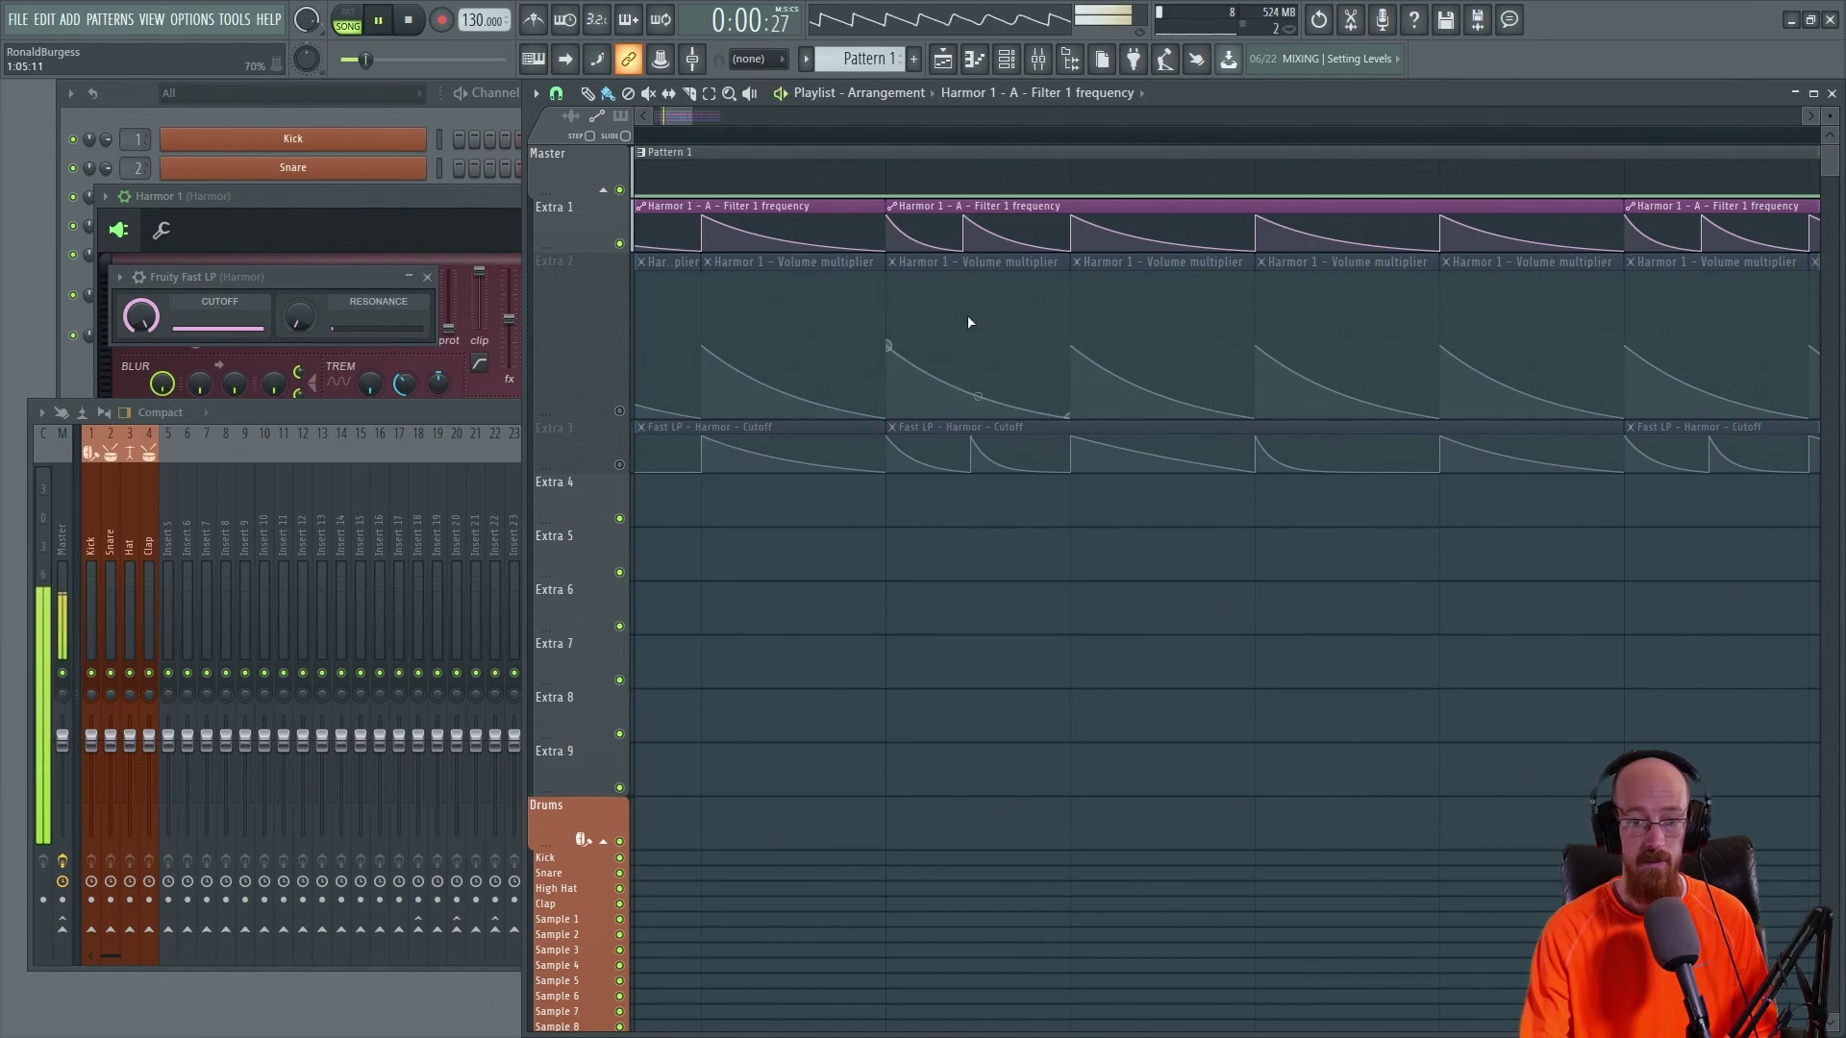
Step: Steepen the two short decays of the Filter 1 frequency clip and play the arrangement to hear the rhythm
{"action": "scroll", "coordinate": [967, 321], "scroll_direction": "down", "scroll_amount": 2}
{"action": "scroll", "coordinate": [964, 327], "scroll_direction": "down", "scroll_amount": 2}
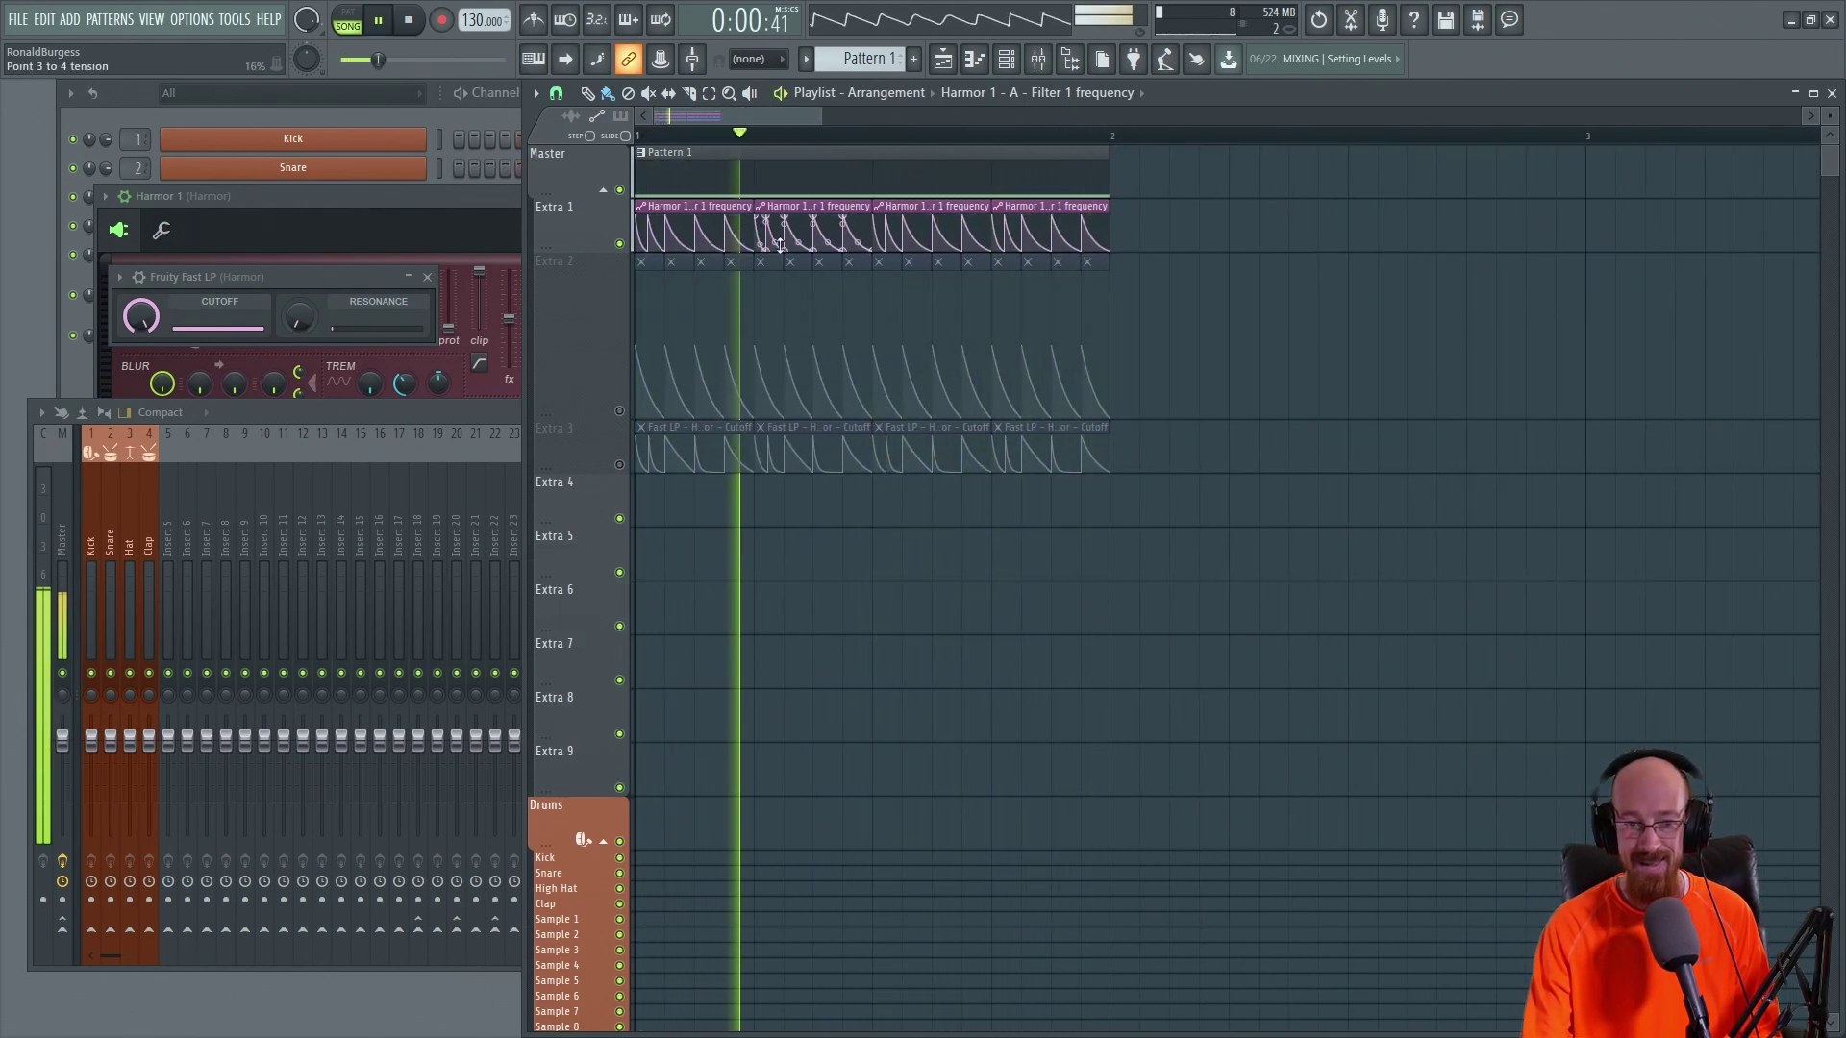
{"action": "key", "text": "space"}
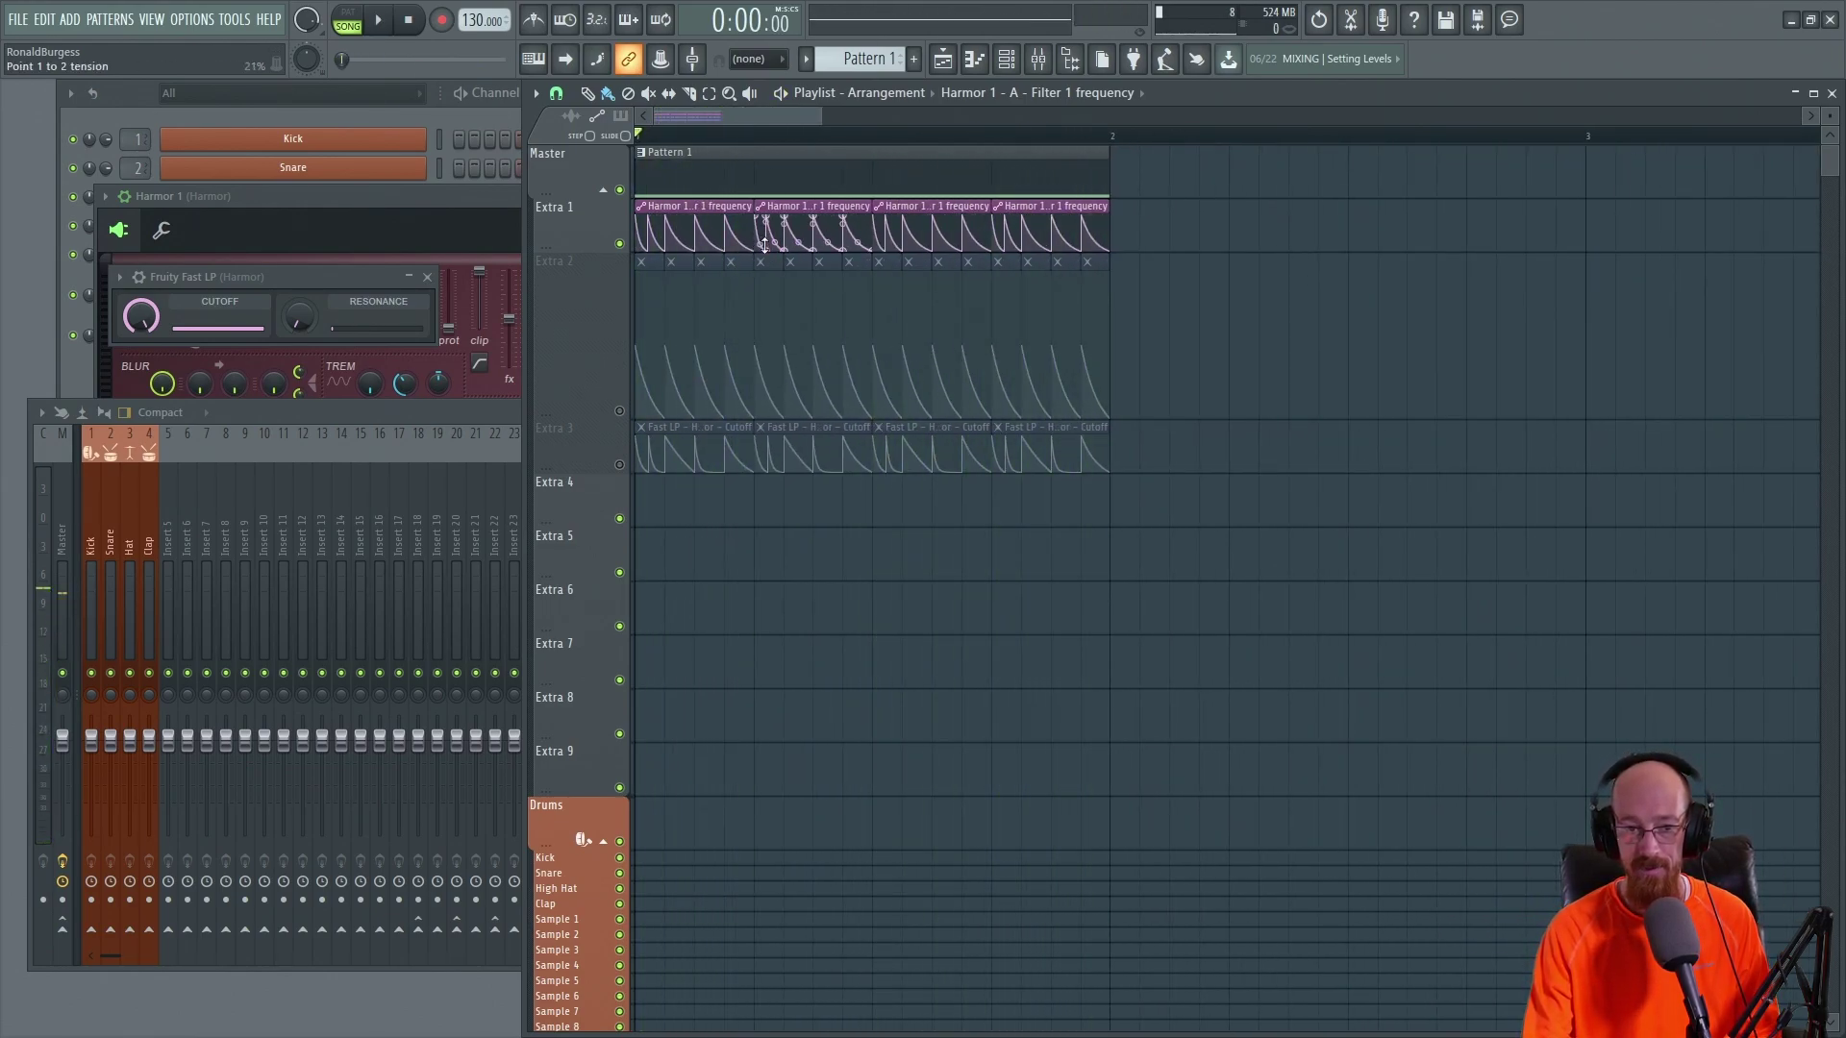
{"action": "key", "text": "space"}
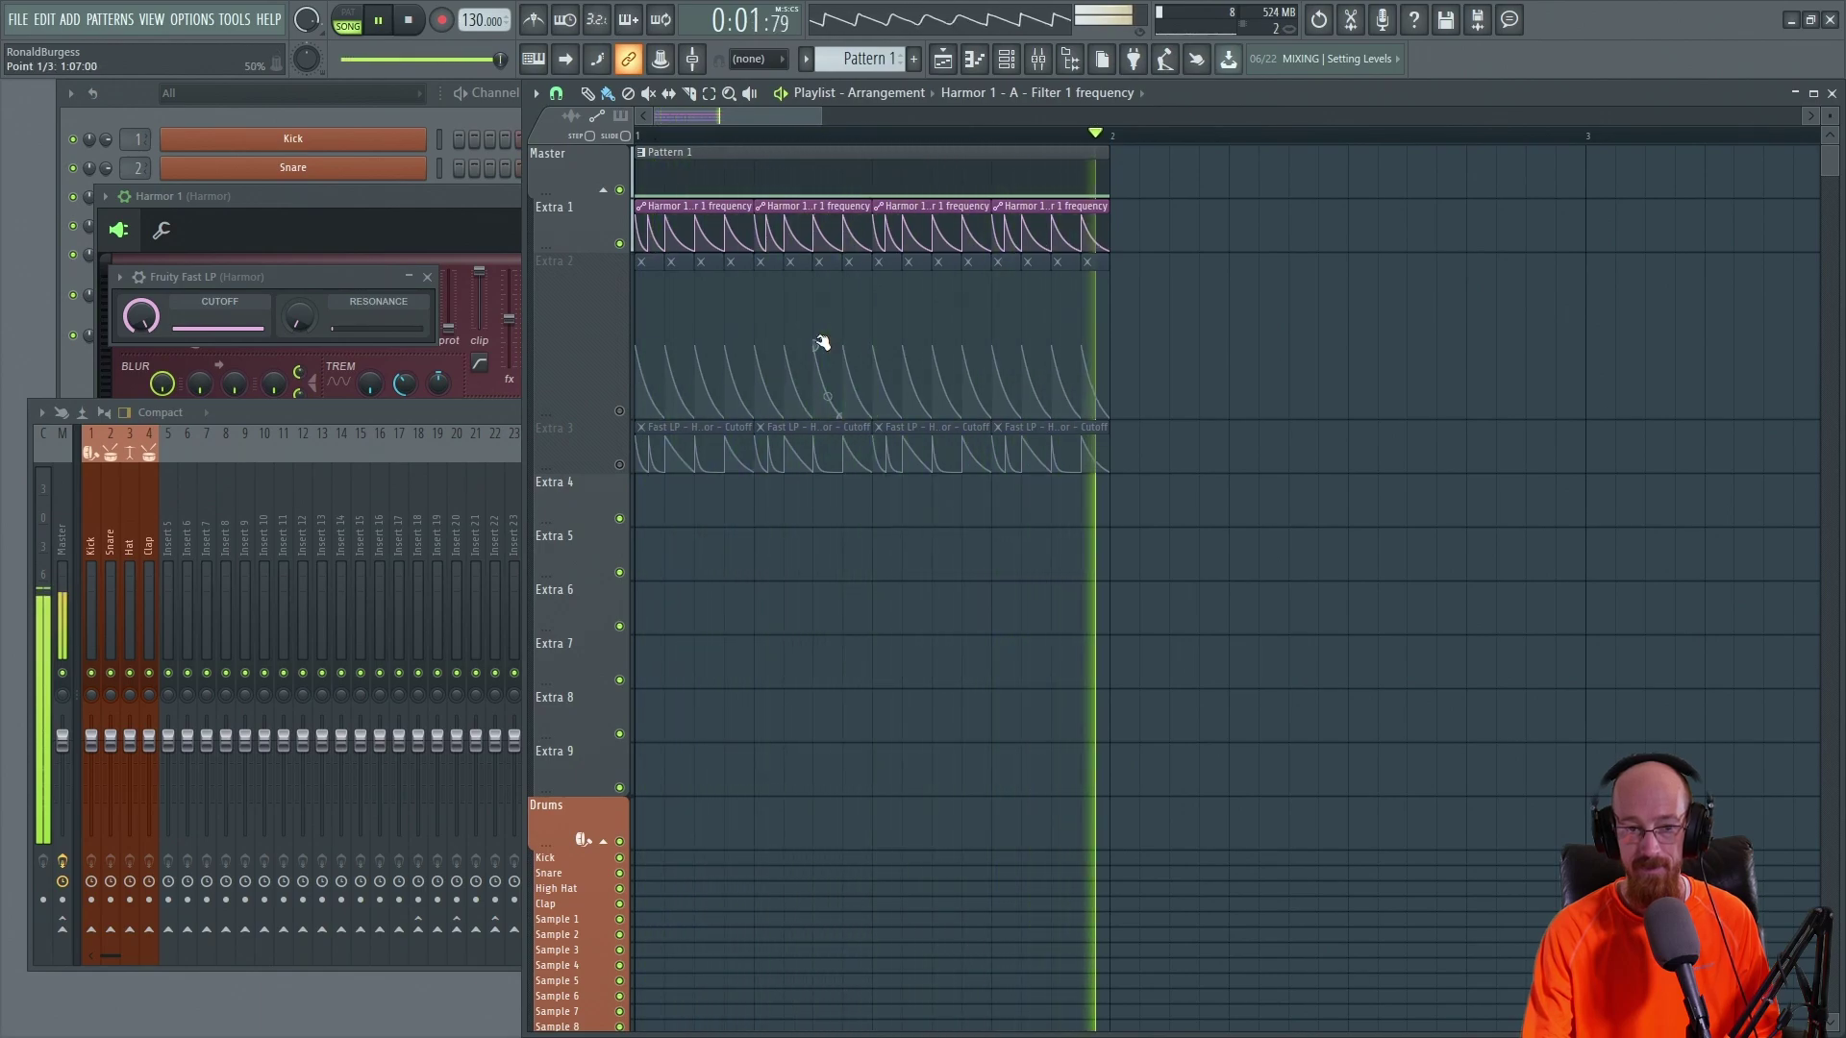
{"action": "key", "text": "space"}
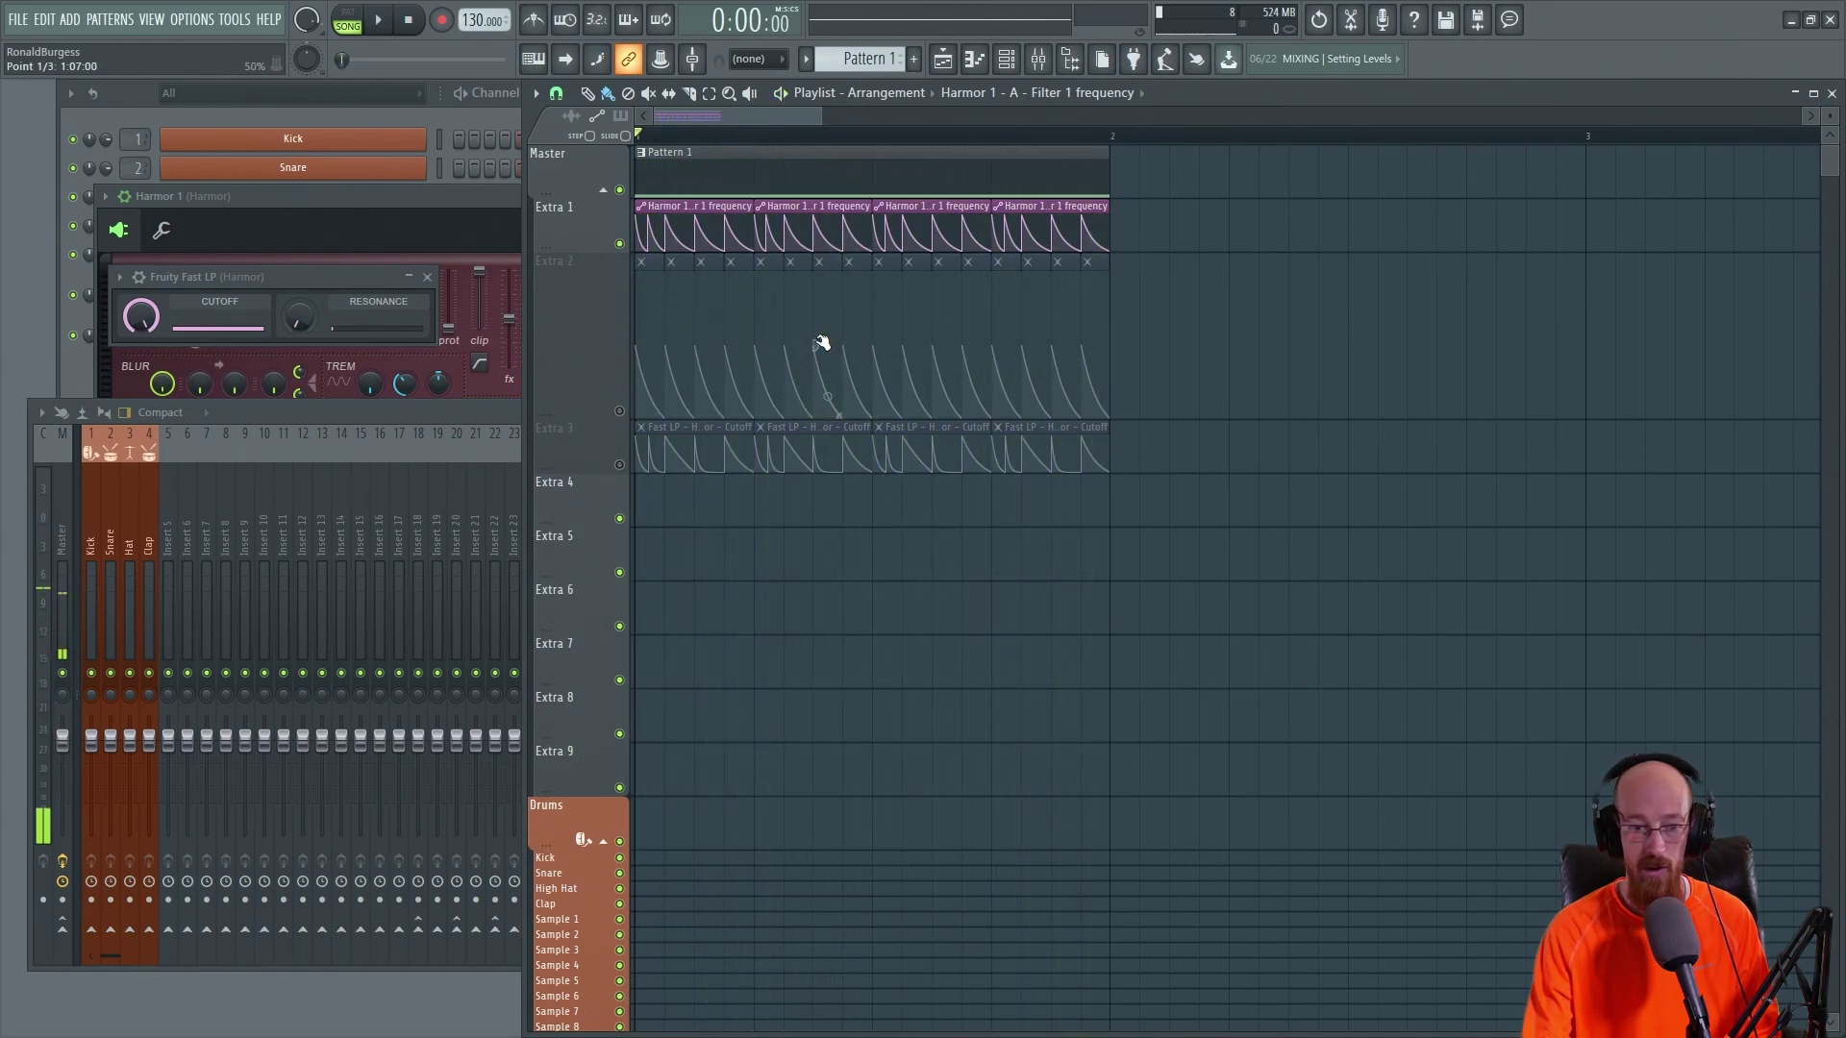
Step: Unmute the Cutoff track and vary the tension of its decays while both filter automations play, and stop playback
{"action": "left_click", "coordinate": [620, 466]}
{"action": "key", "text": "space"}
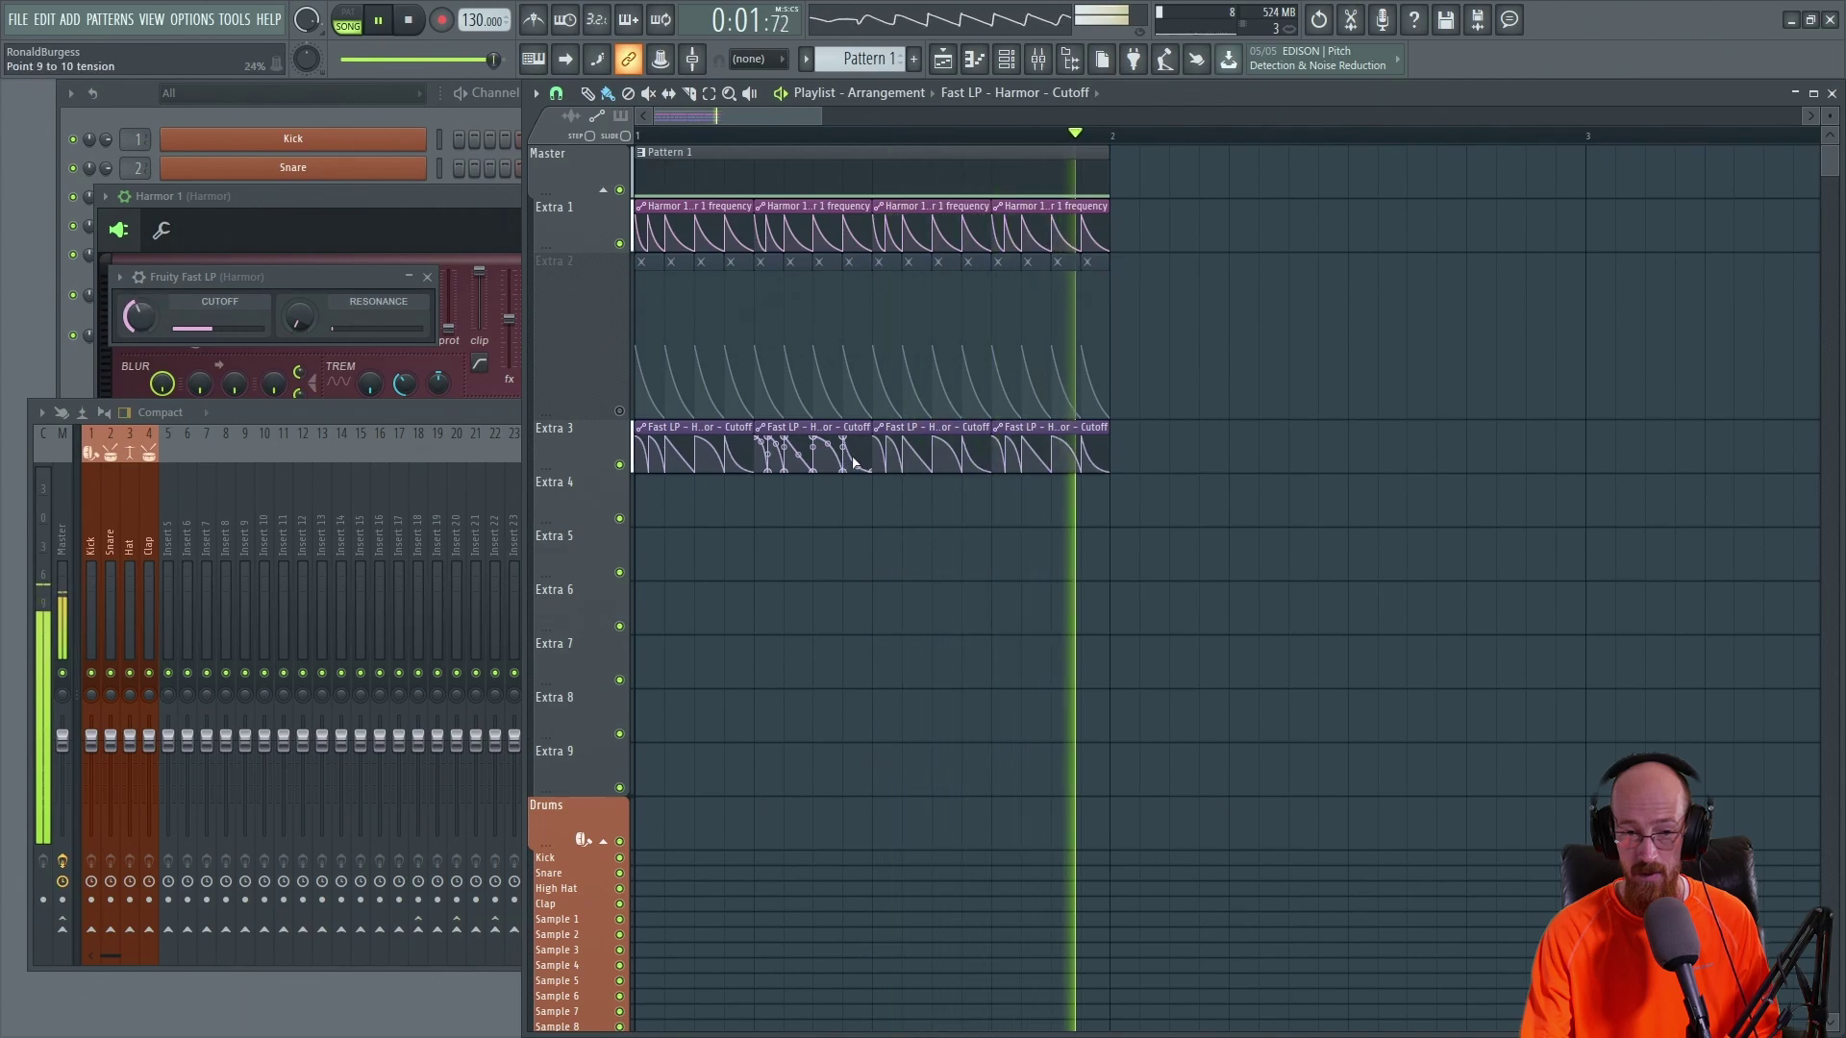
{"action": "scroll", "coordinate": [788, 354], "scroll_direction": "up", "scroll_amount": 3}
{"action": "key", "text": "space"}
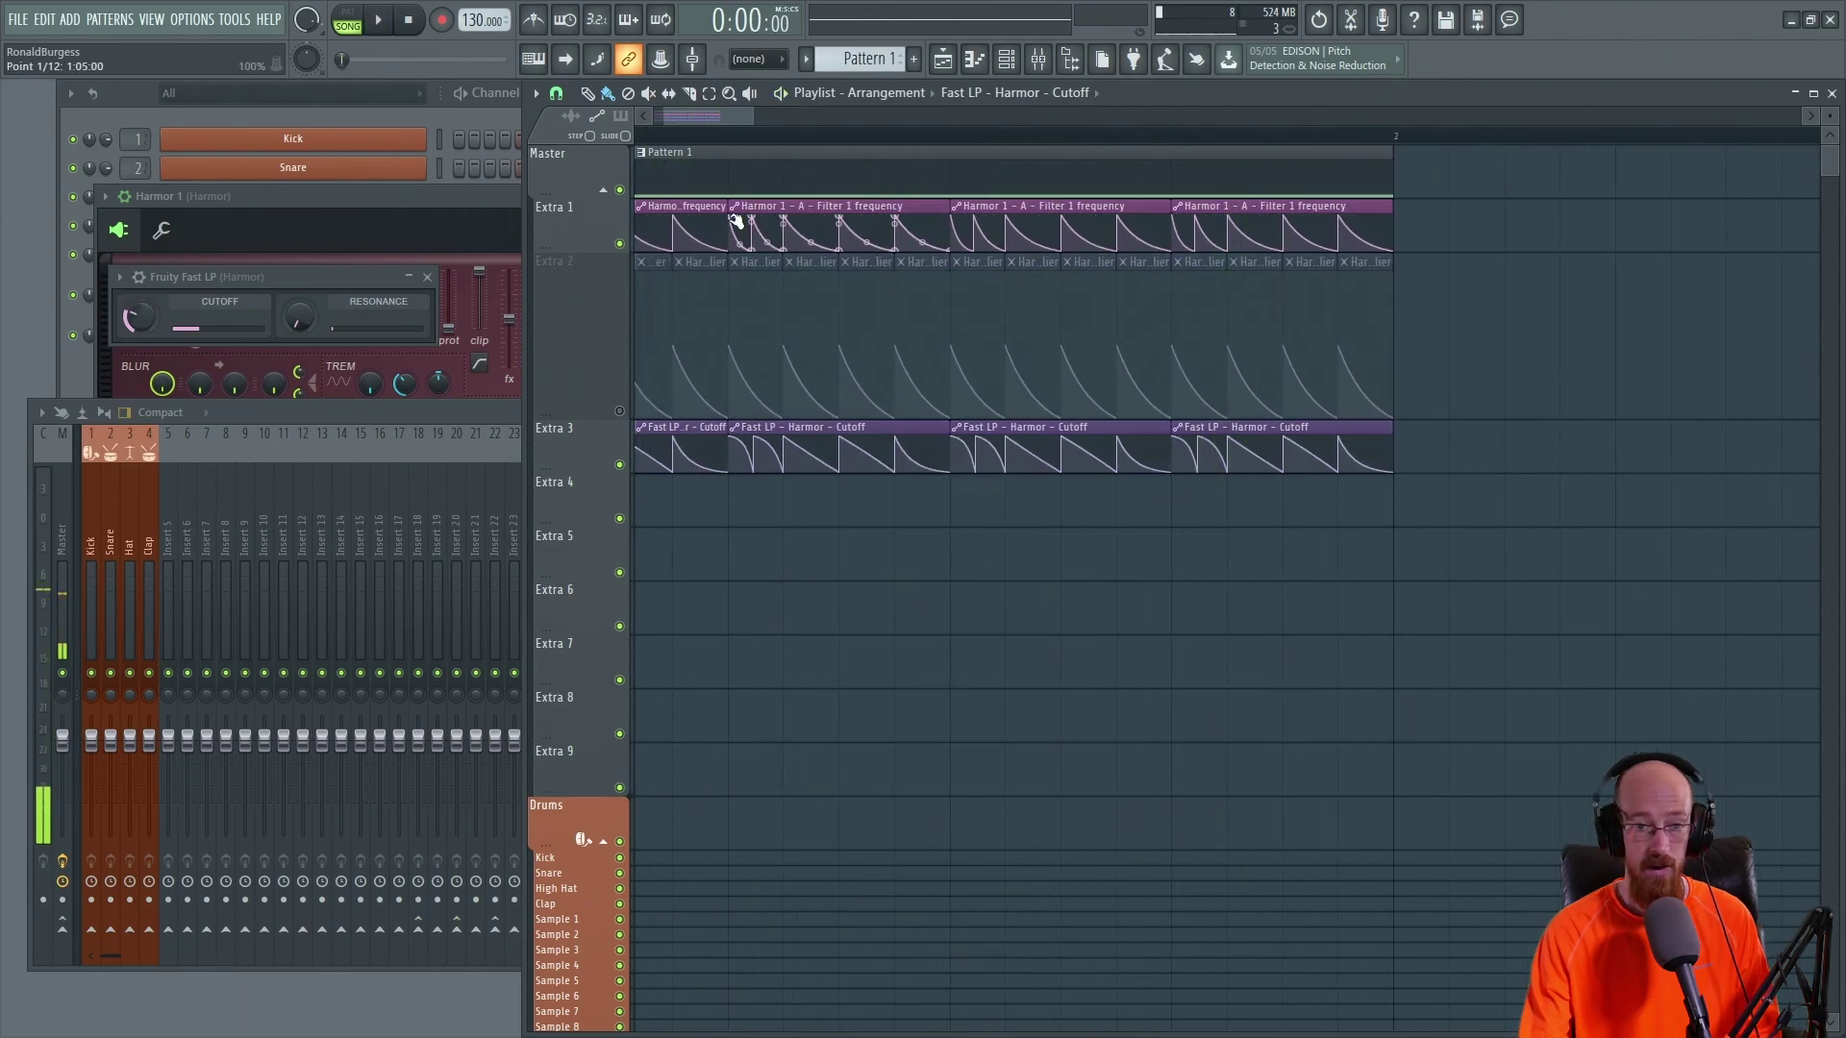
Step: Merge the two short decays of the Filter 1 frequency clip into one nearly straight decay and play the result
{"action": "right_click", "coordinate": [752, 220]}
{"action": "left_click", "coordinate": [760, 242]}
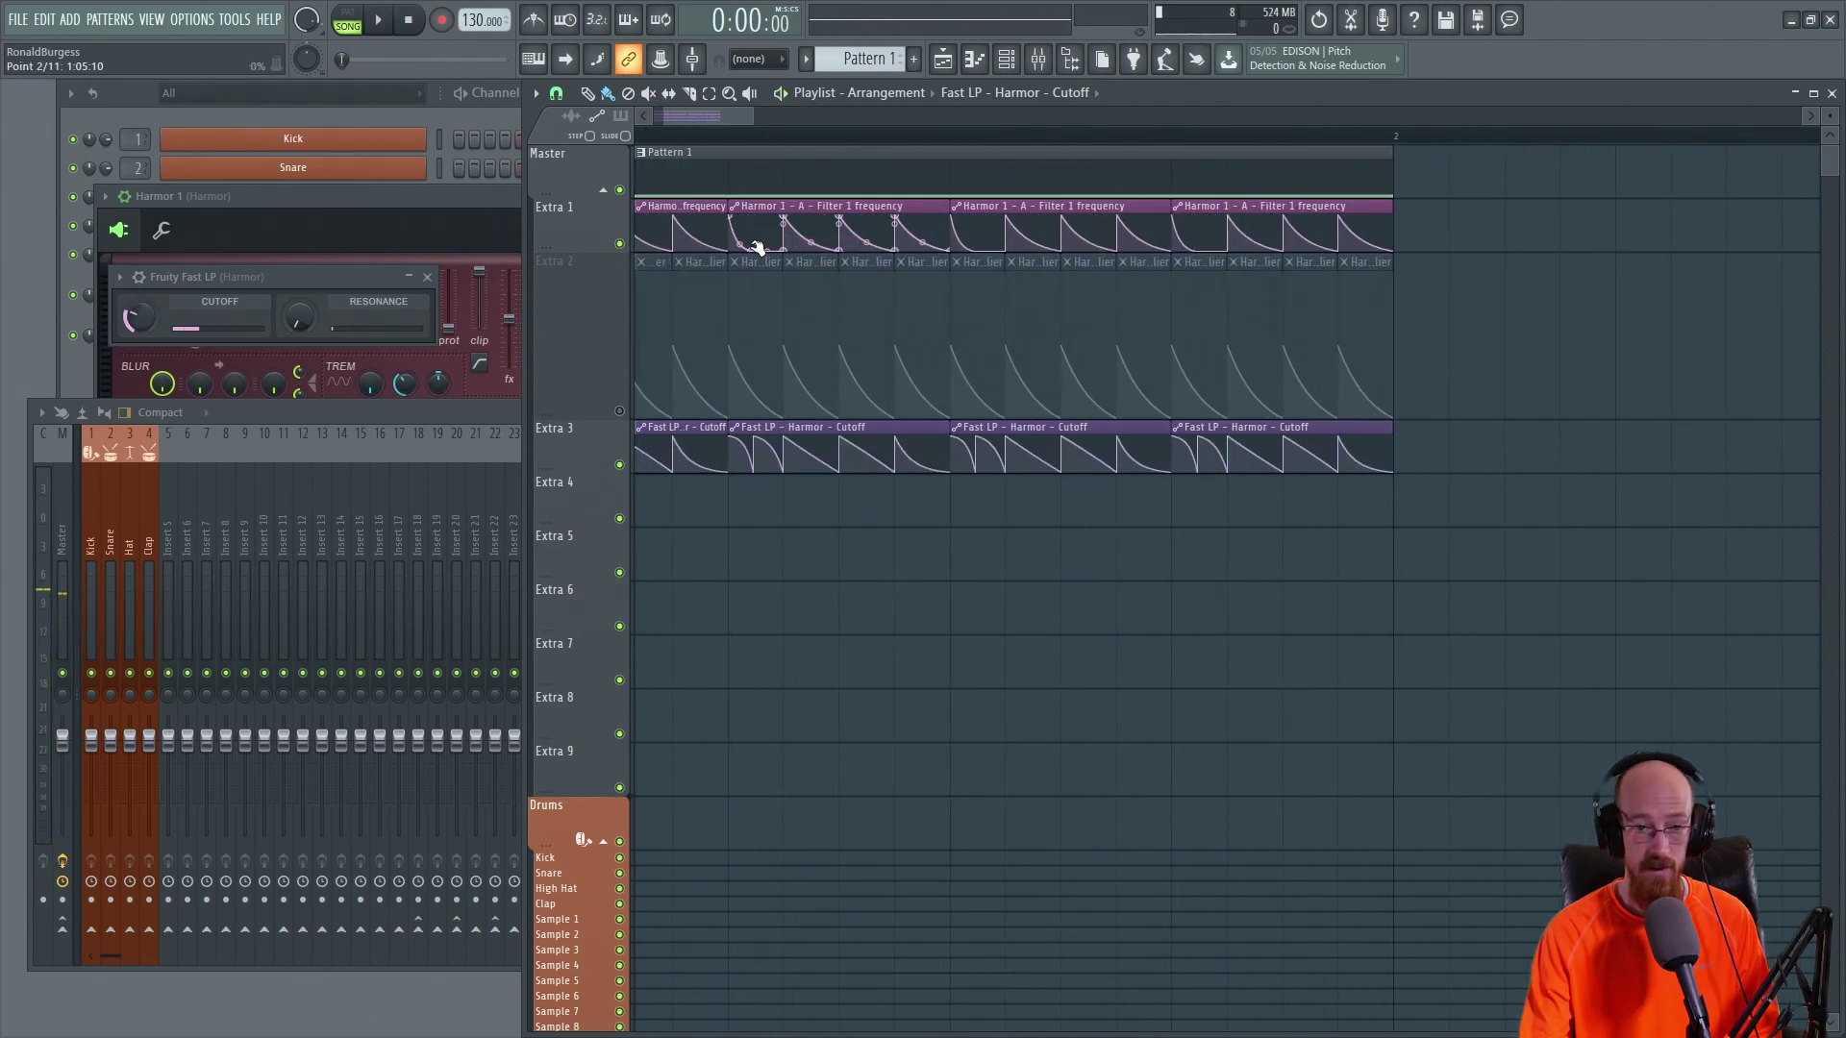
{"action": "right_click", "coordinate": [754, 249]}
{"action": "left_click", "coordinate": [797, 269]}
{"action": "left_click_drag", "start_coordinate": [756, 246], "coordinate": [755, 230]}
{"action": "key", "text": "space"}
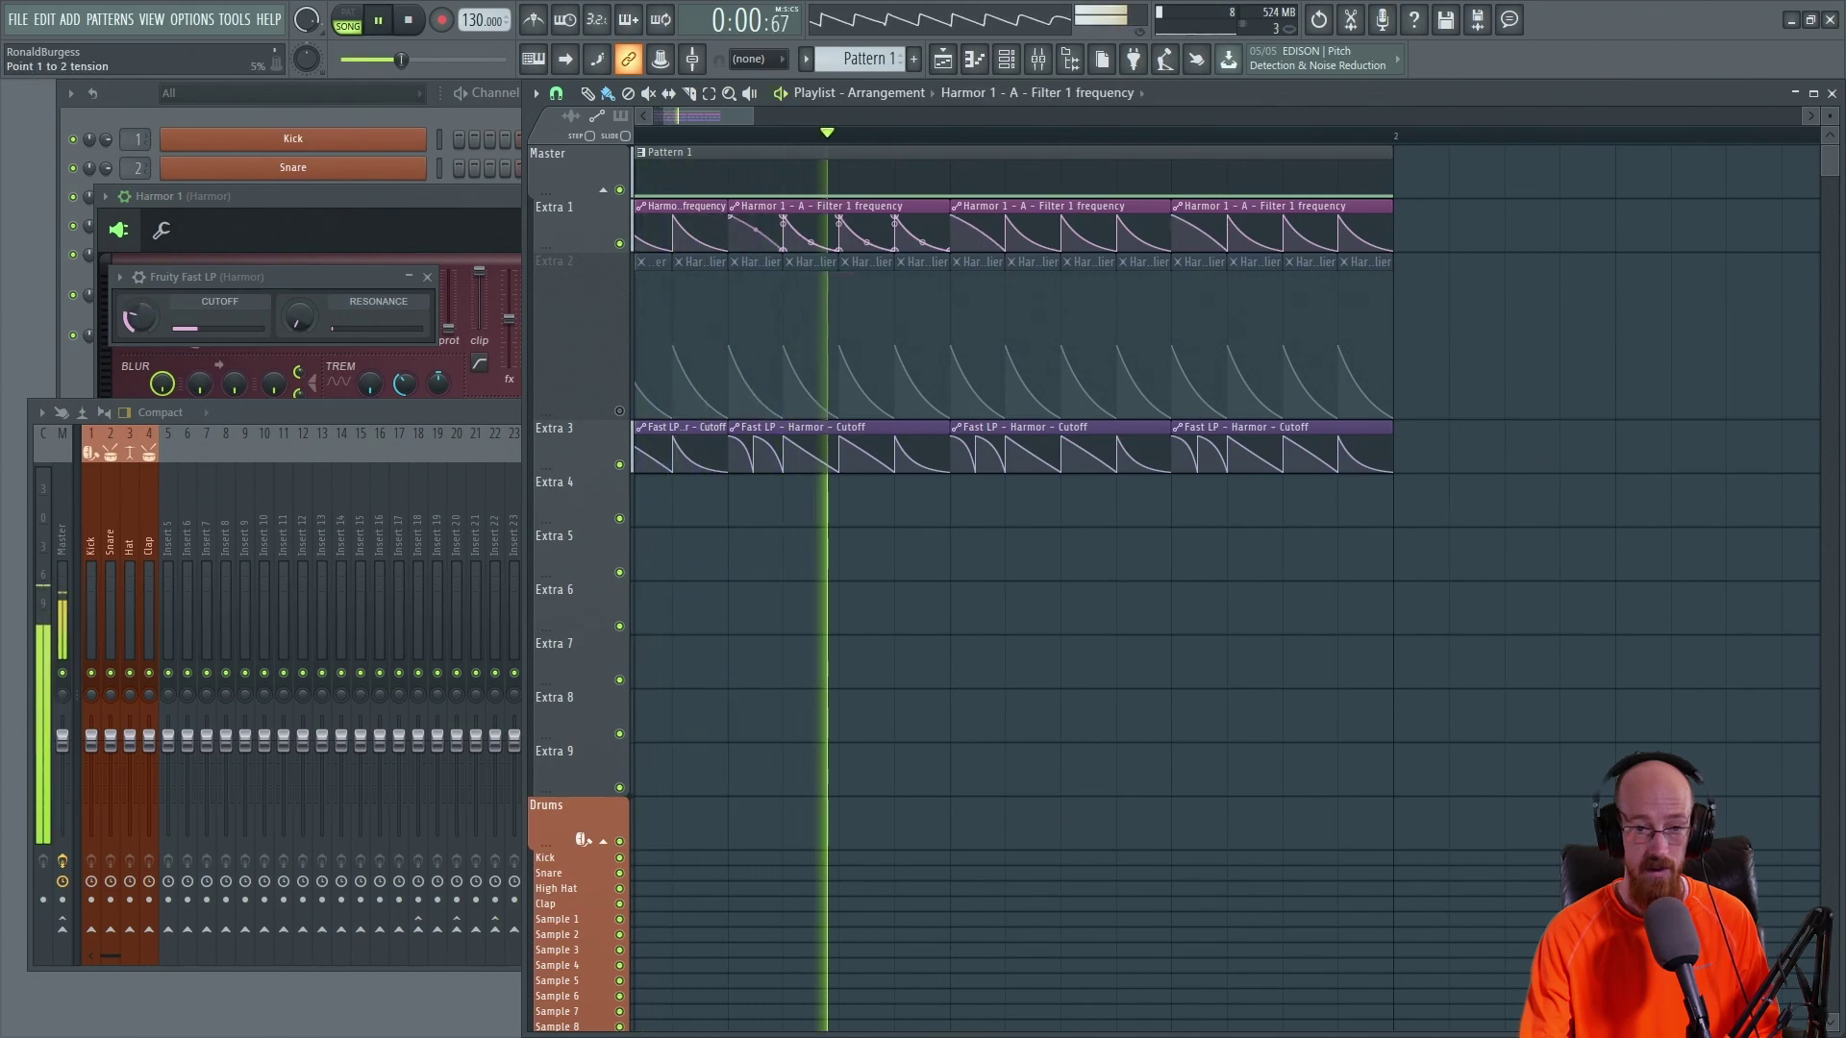
Step: Delete the Cutoff clip's extra split point, bulge the second and third Filter 1 frequency decays outward during playback, and stop
{"action": "right_click", "coordinate": [759, 444]}
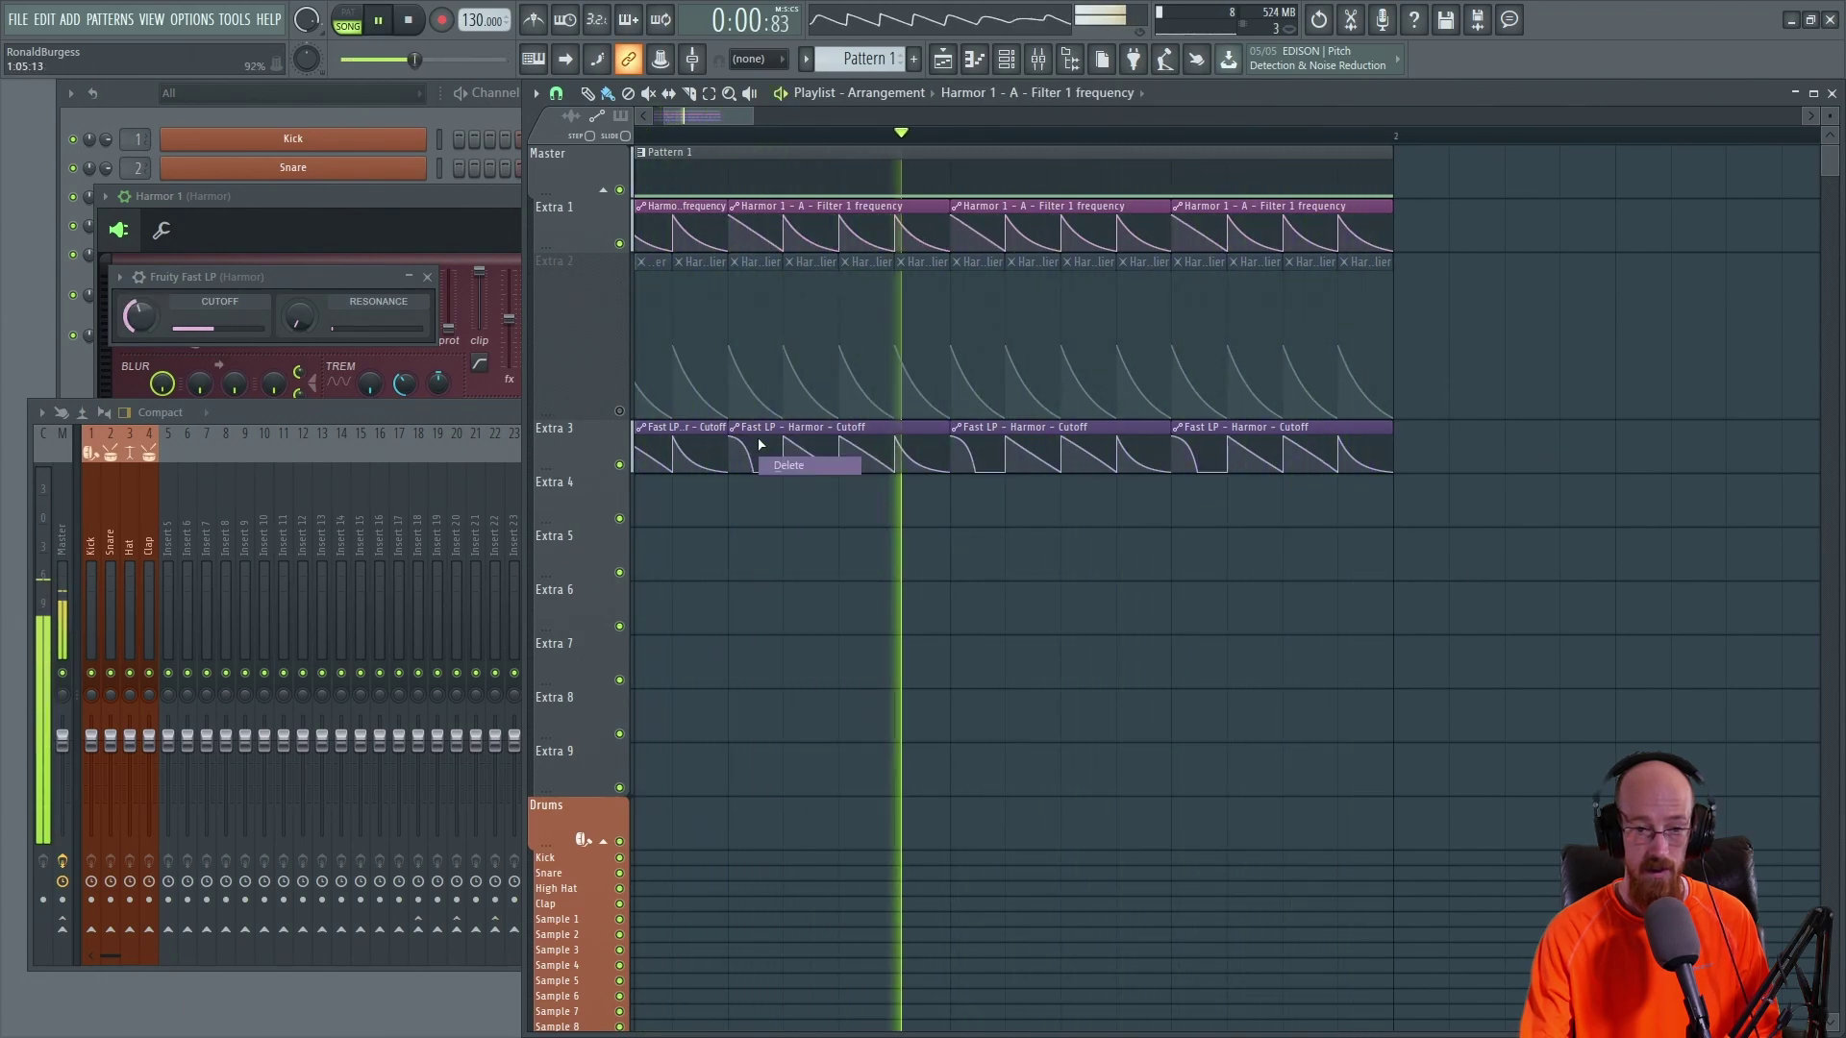
{"action": "left_click", "coordinate": [774, 465]}
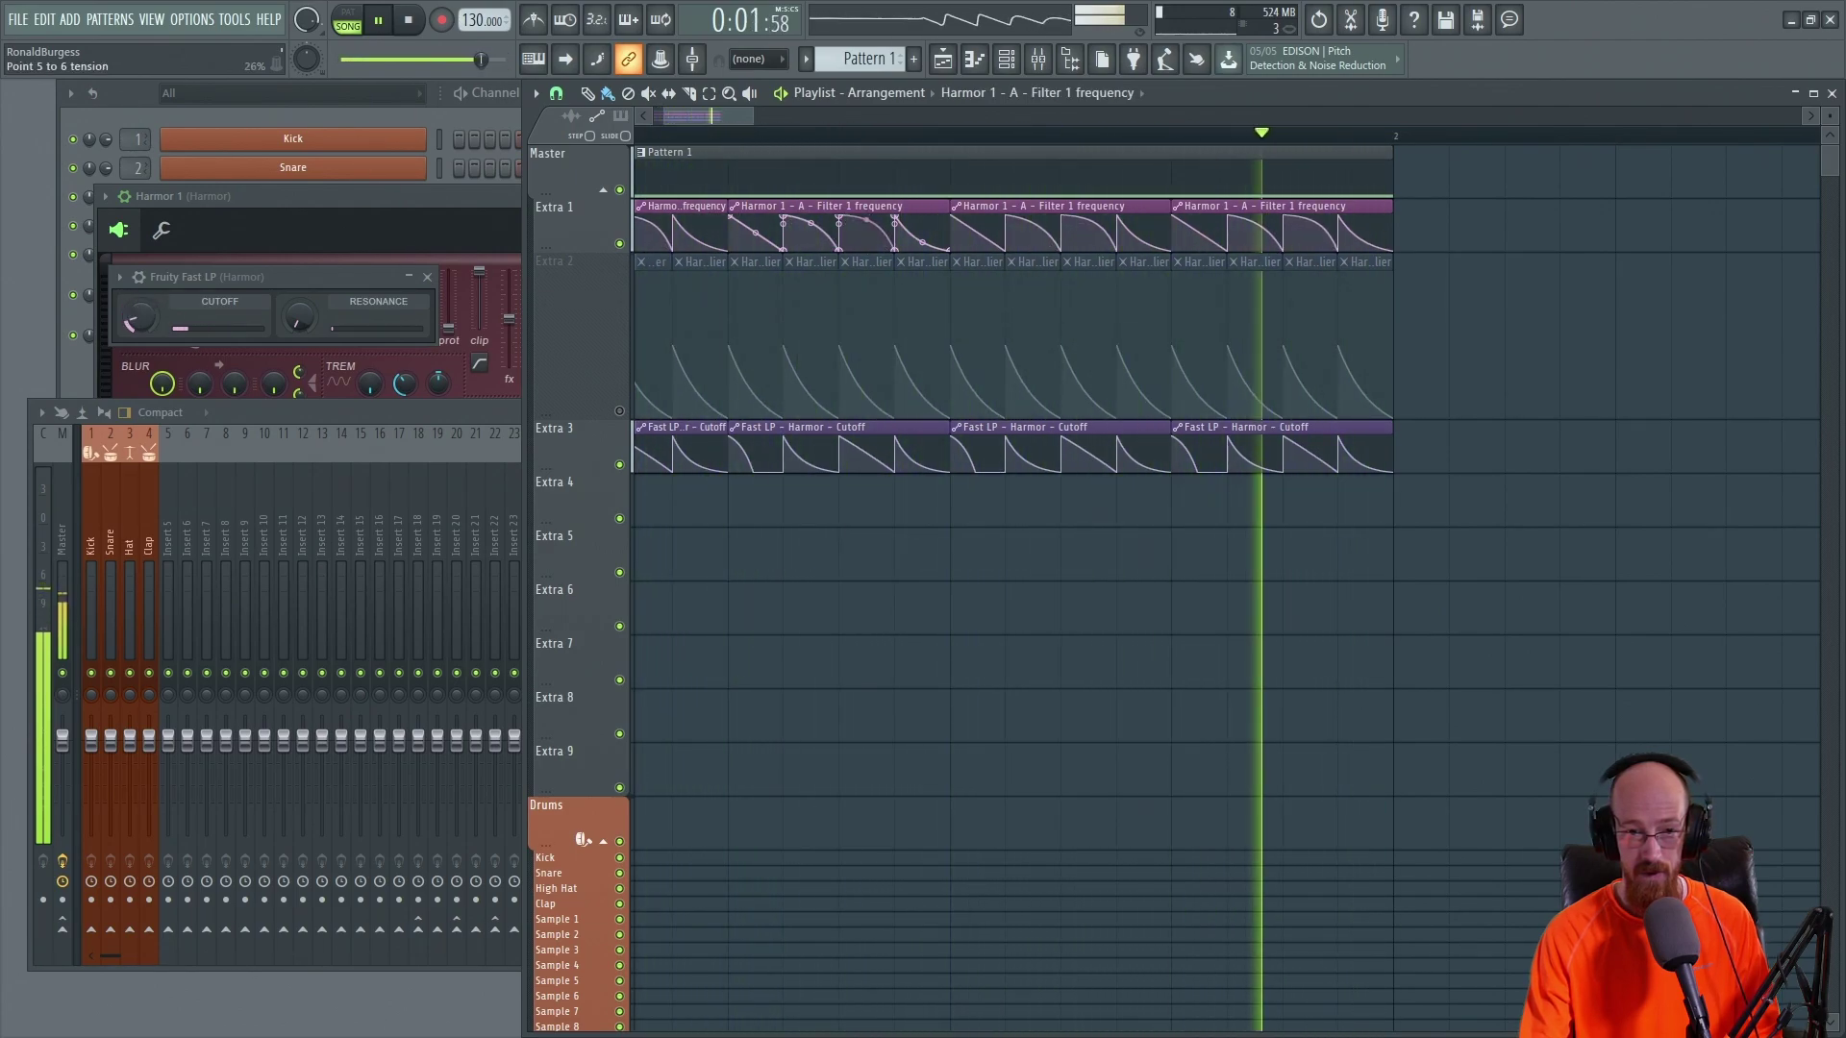
{"action": "key", "text": "space"}
Step: Select all four Cutoff clips on the Extra 3 track
{"action": "scroll", "coordinate": [824, 379], "scroll_direction": "down", "scroll_amount": 2}
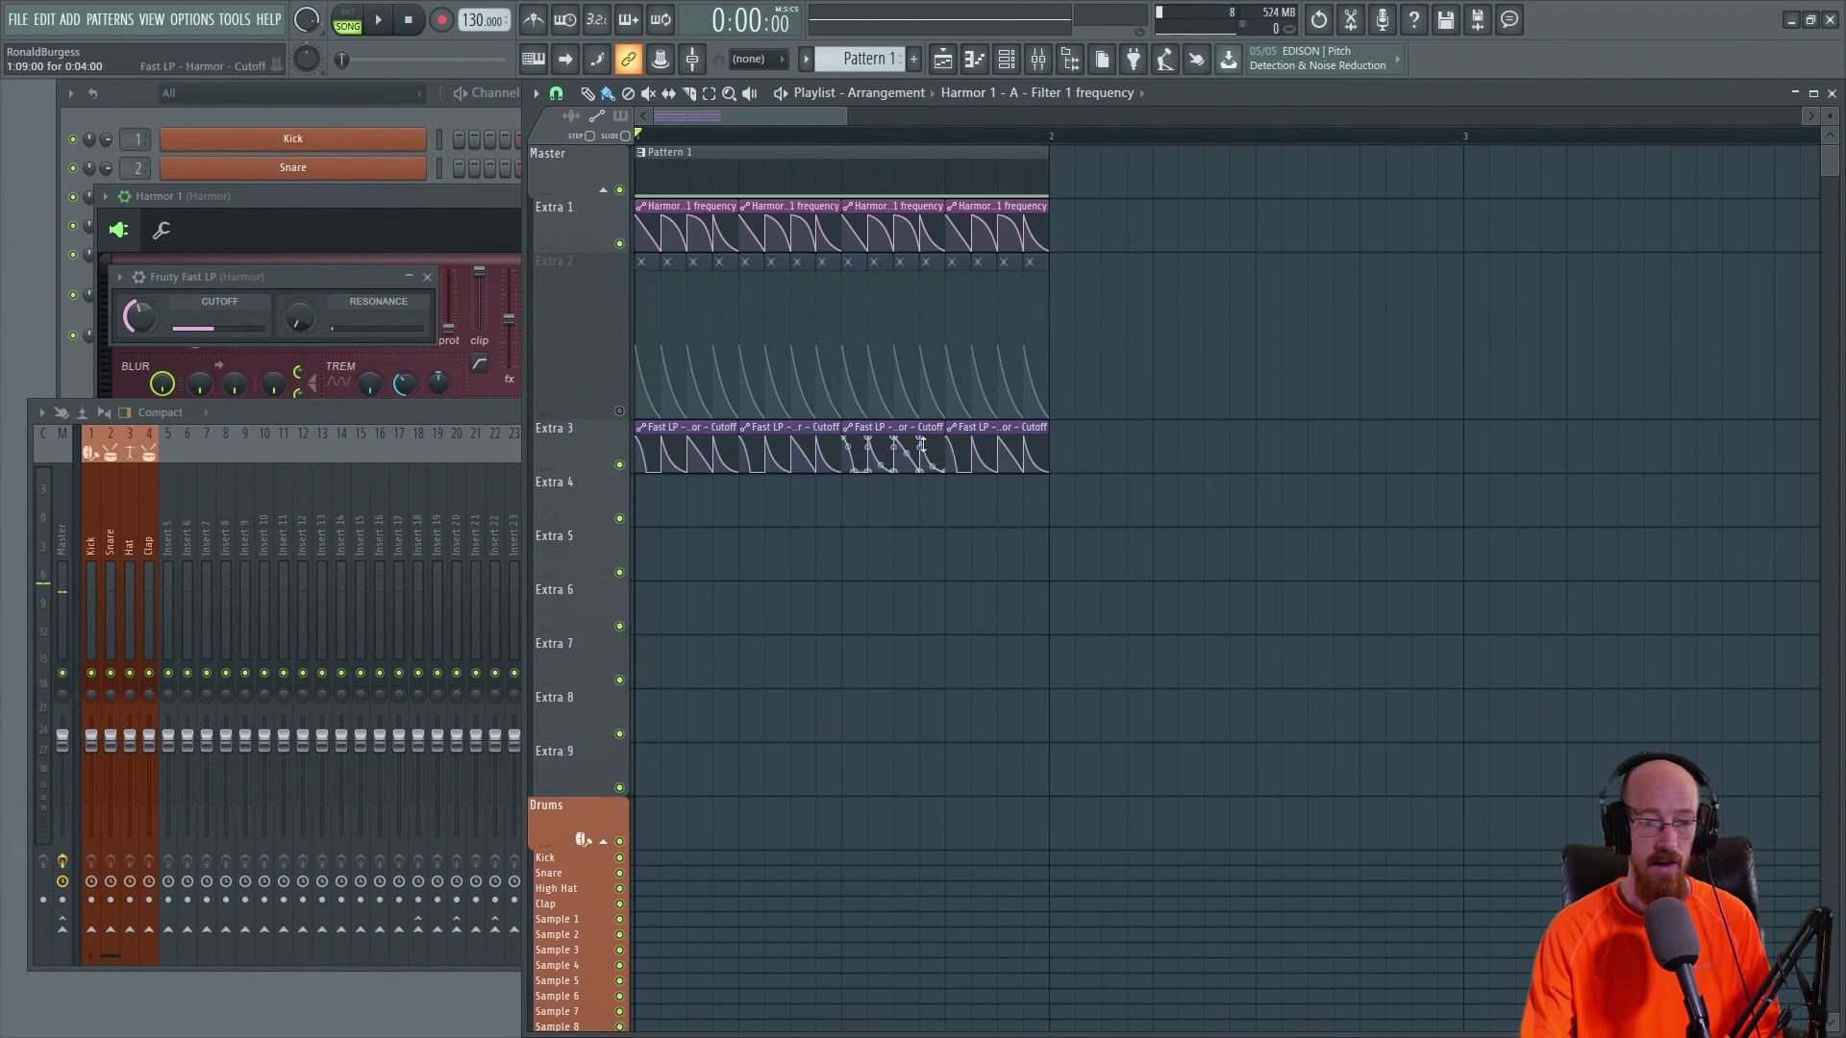
{"action": "left_click_drag", "start_coordinate": [1092, 445], "coordinate": [638, 448]}
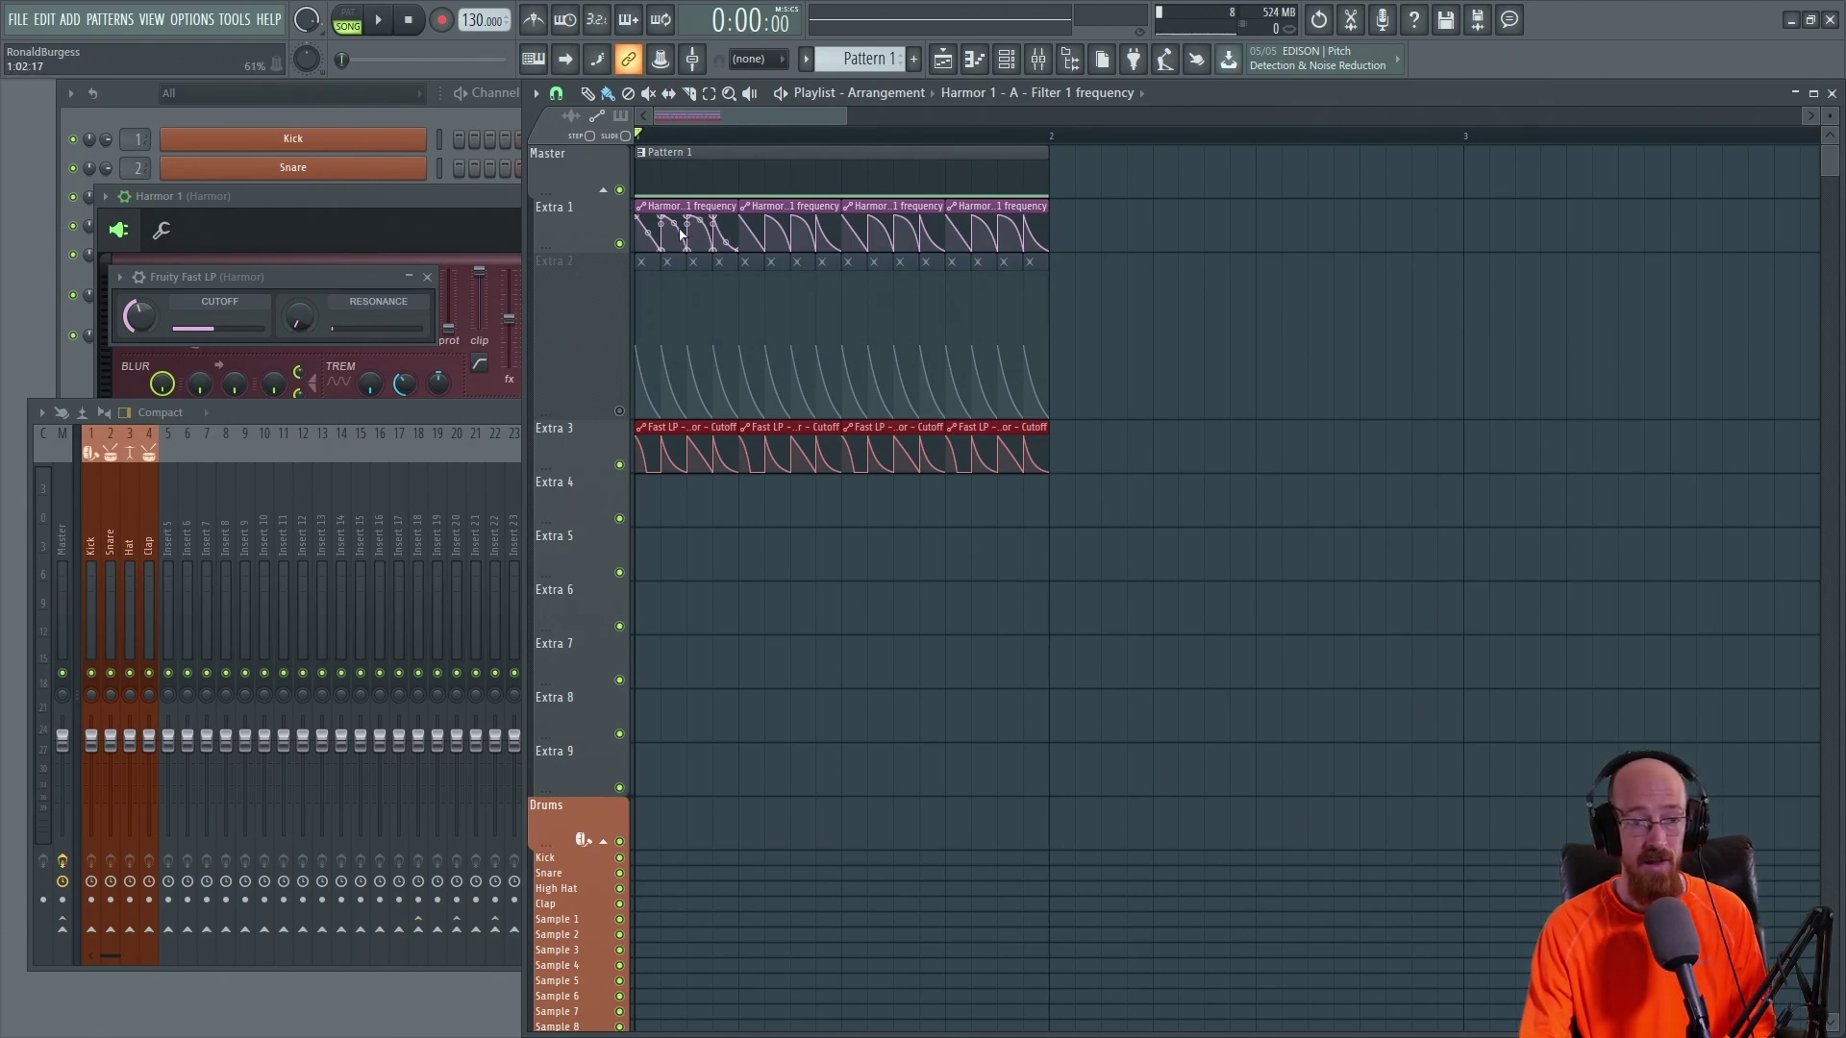
{"action": "left_click_drag", "start_coordinate": [670, 221], "coordinate": [1006, 231]}
{"action": "left_click_drag", "start_coordinate": [643, 469], "coordinate": [1069, 486]}
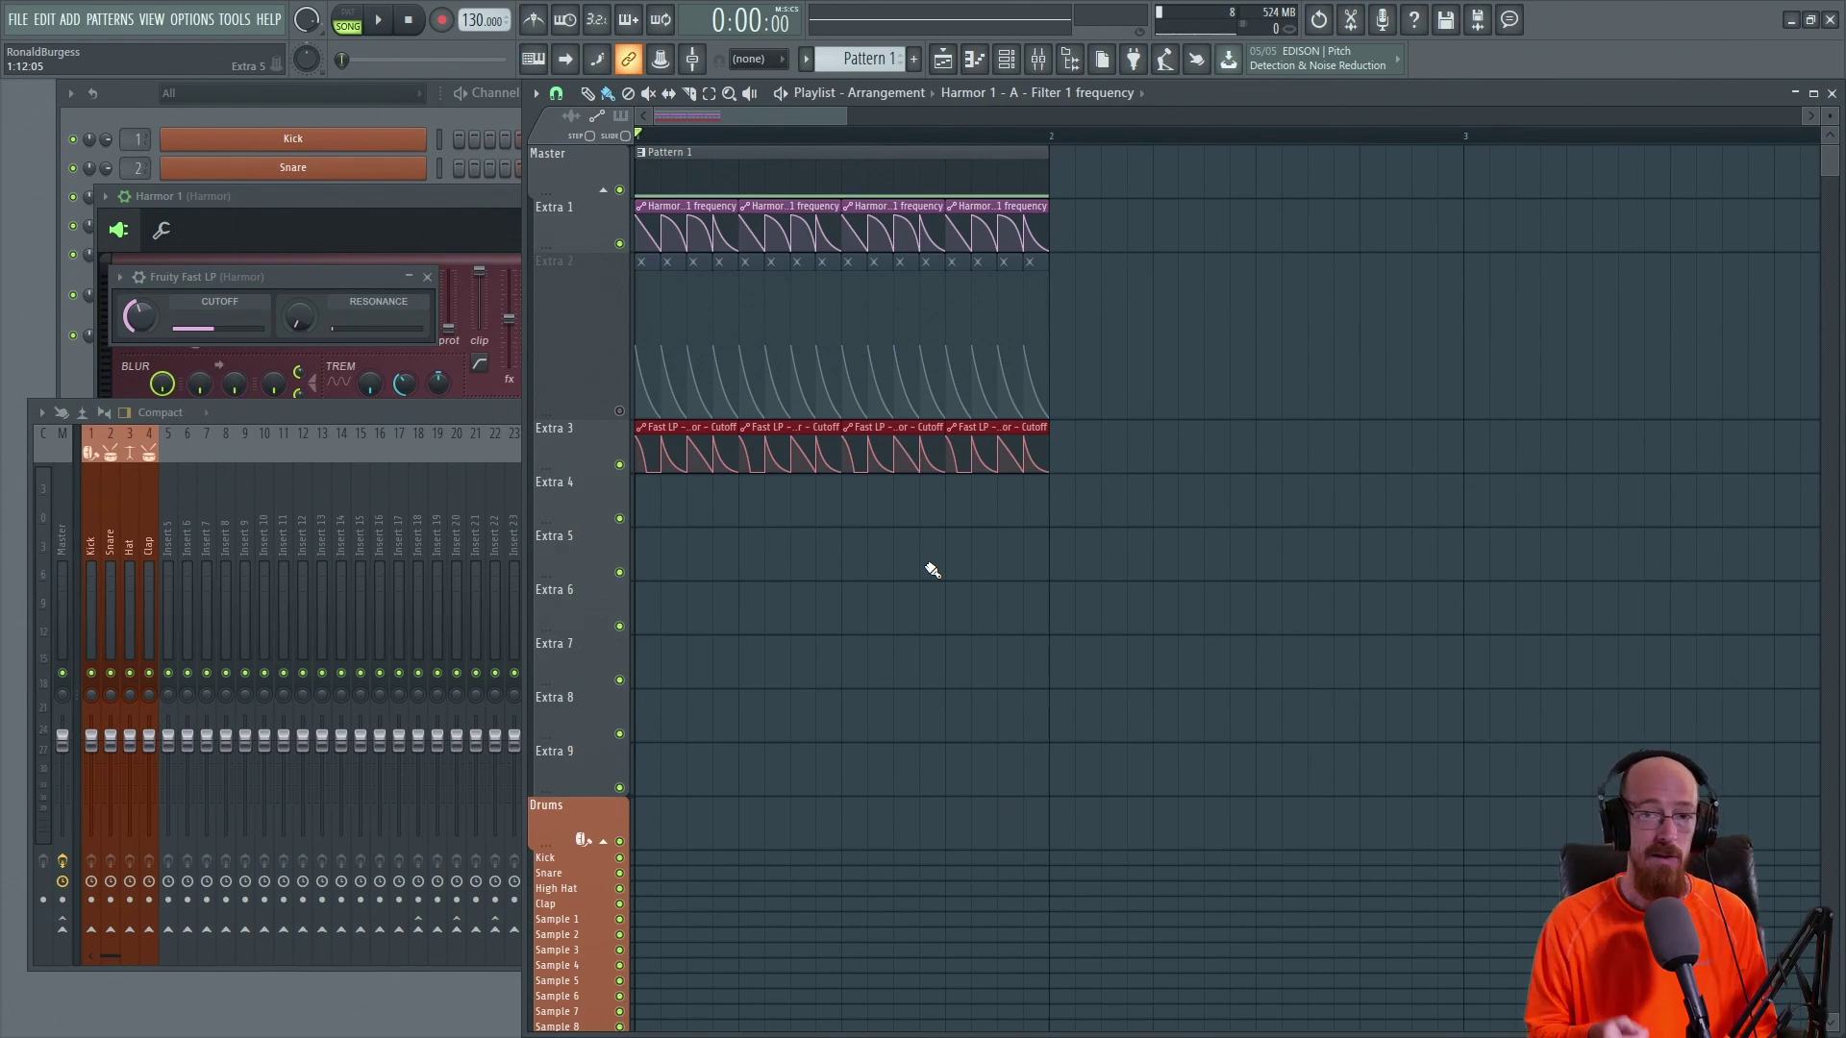
{"action": "left_click_drag", "start_coordinate": [1016, 466], "coordinate": [657, 470]}
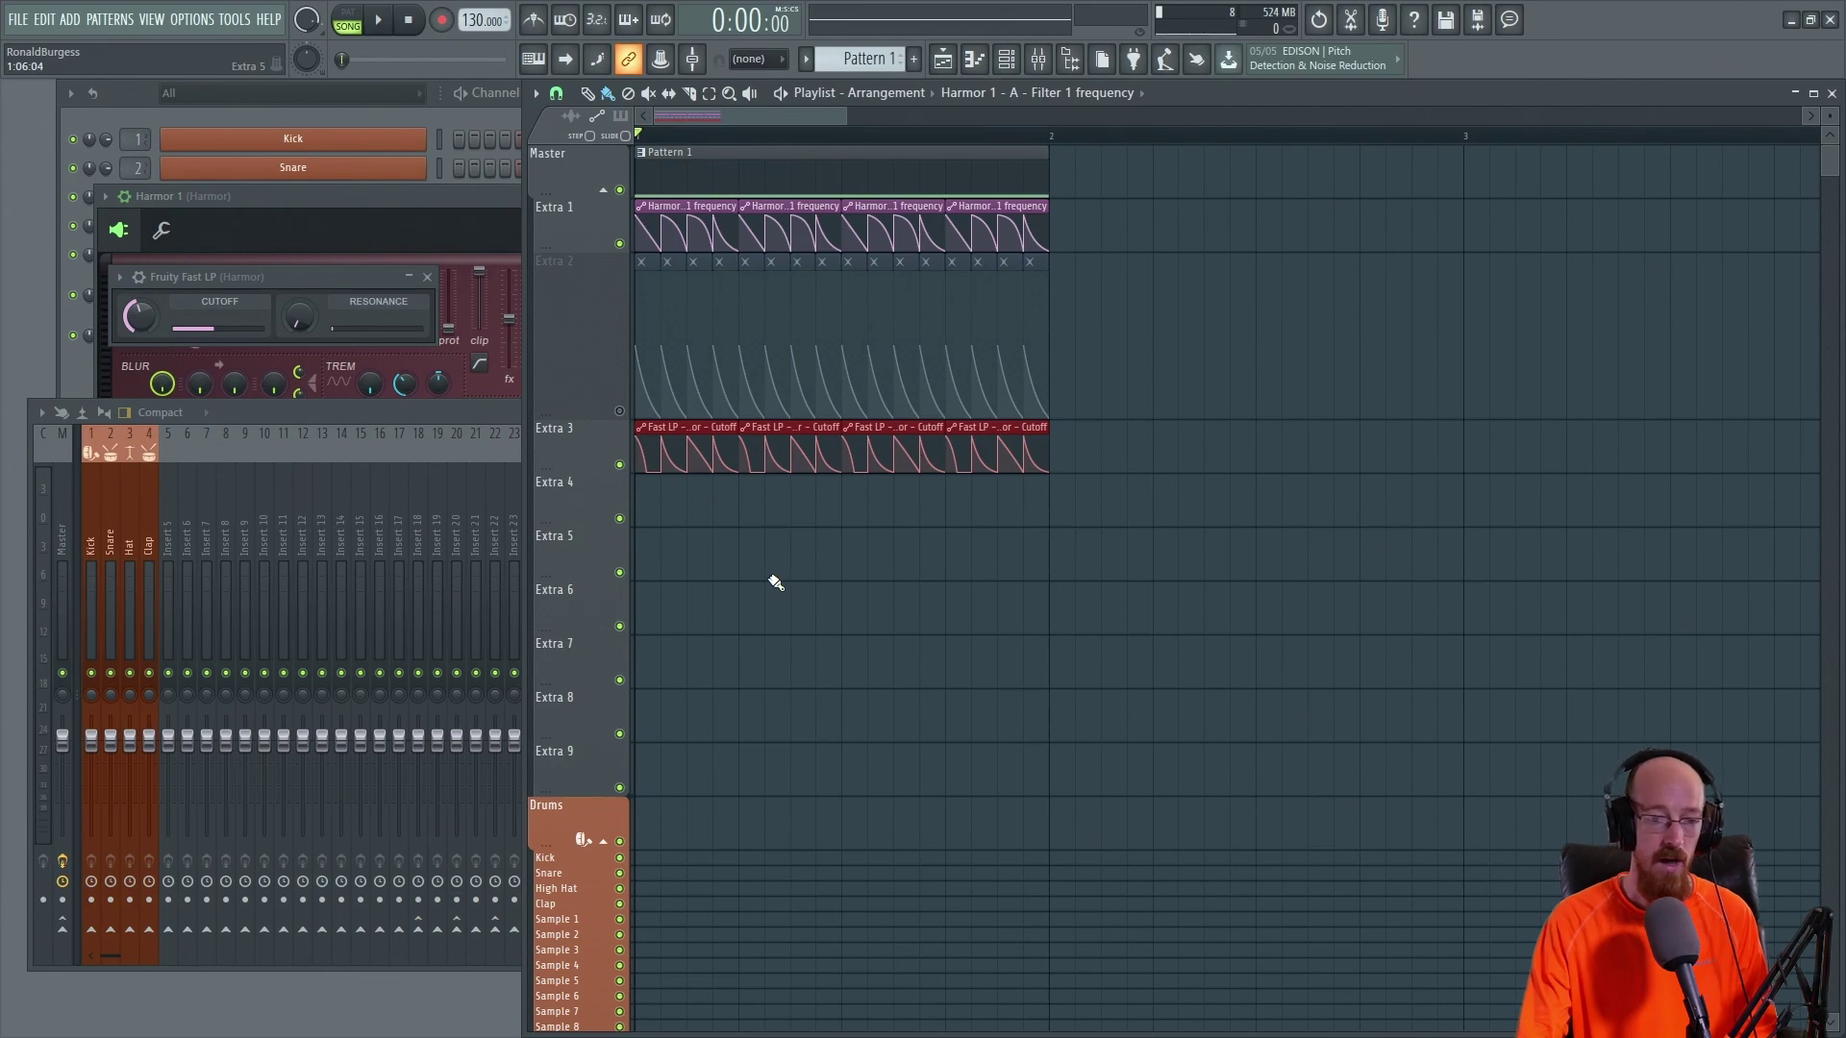